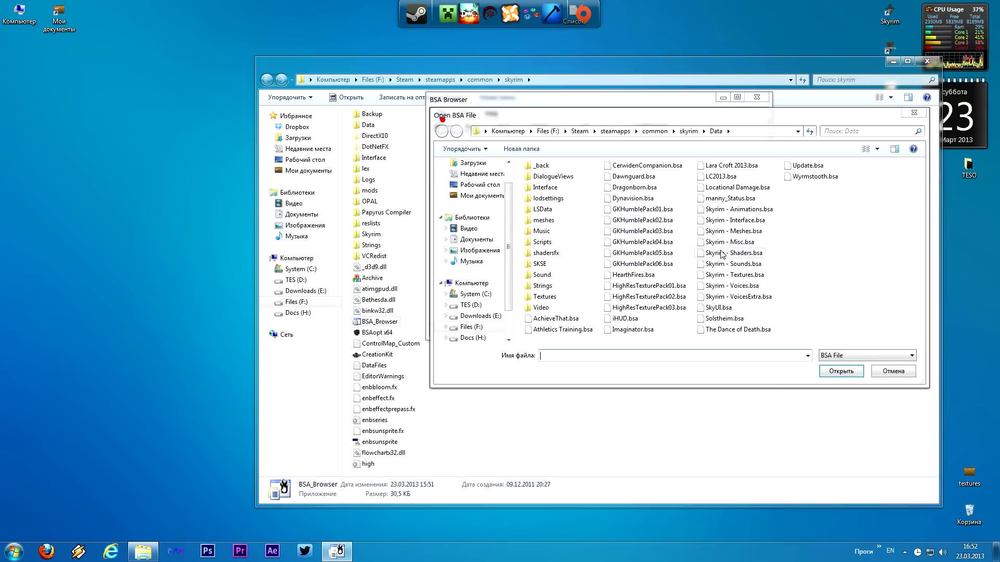
Open the Skyrim - Meshes.bsa archive from the Skyrim Data folder.
left_click(729, 234)
double_click(730, 233)
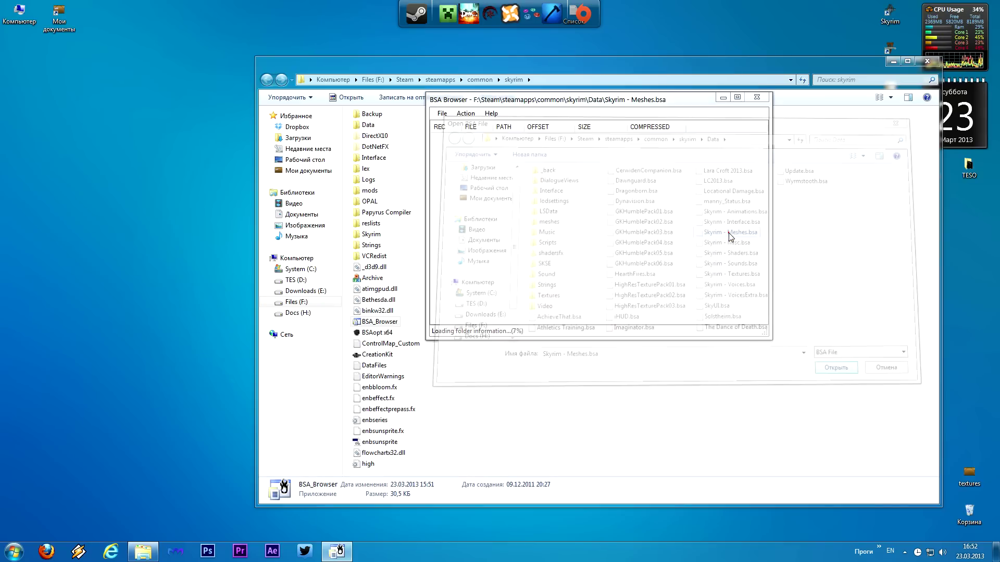
left_click(509, 336)
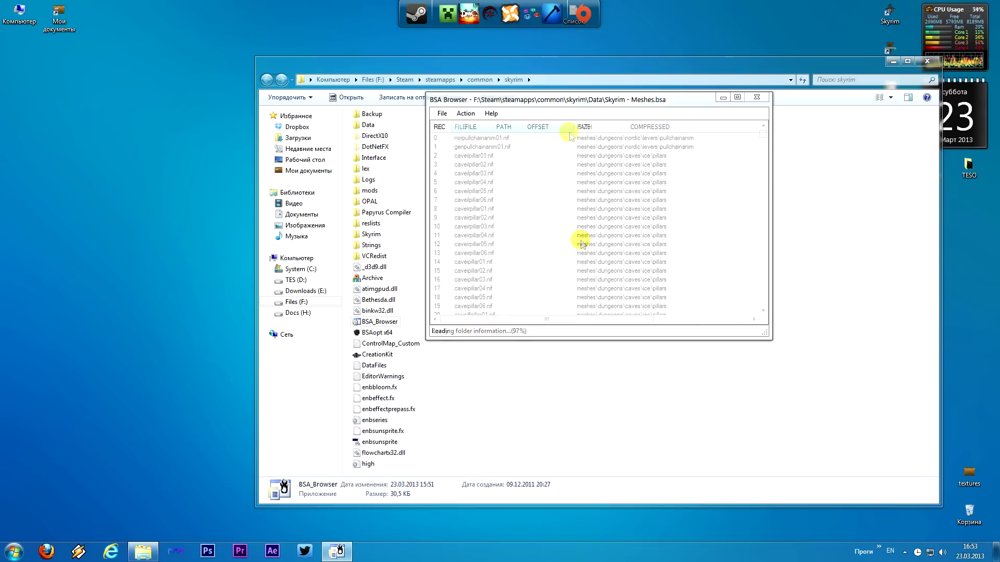
Sort the archive's files by path, enlarge the window vertically and locate the meshes\weapons\glass entries.
left_click(616, 129)
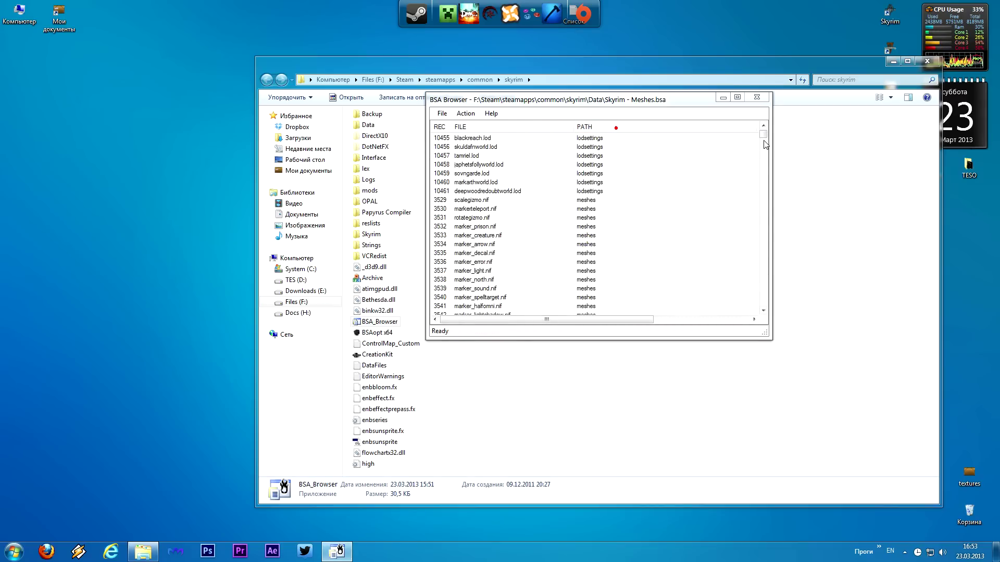
left_click_drag(682, 339, 711, 527)
left_click_drag(763, 134, 756, 487)
left_click(558, 394)
scroll(562, 397, "down", 8)
scroll(689, 477, "down", 15)
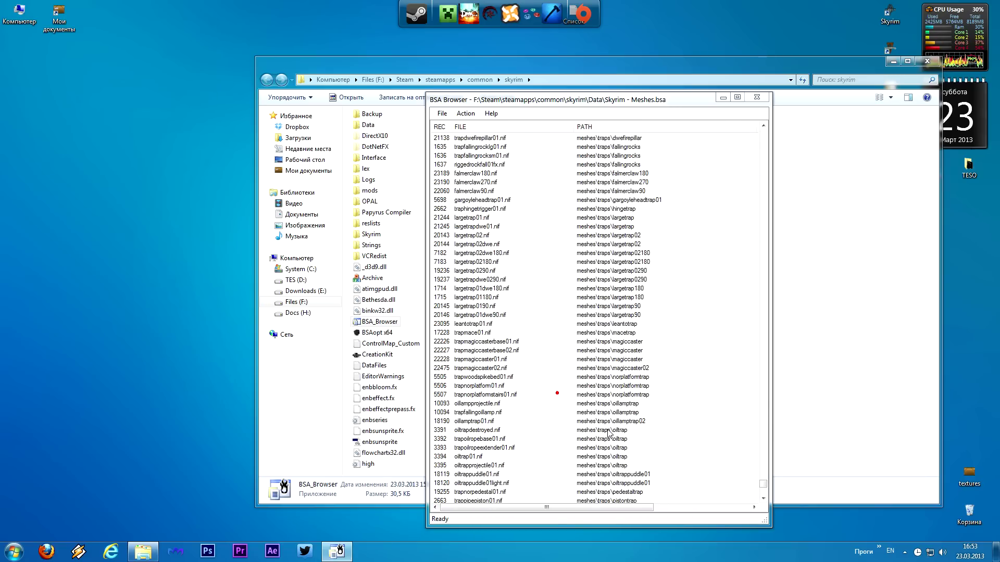
scroll(604, 416, "down", 20)
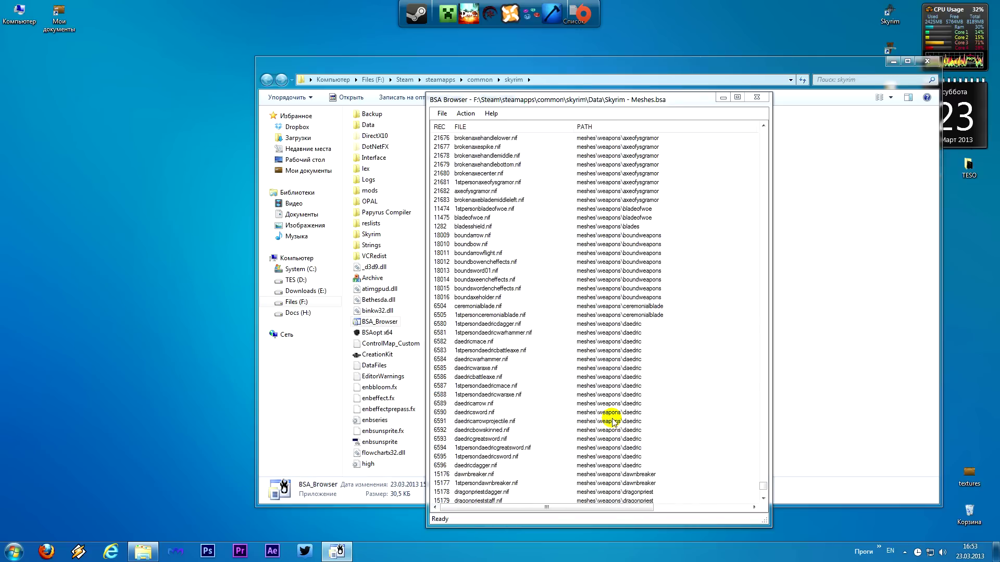
scroll(600, 379, "down", 12)
scroll(599, 378, "down", 12)
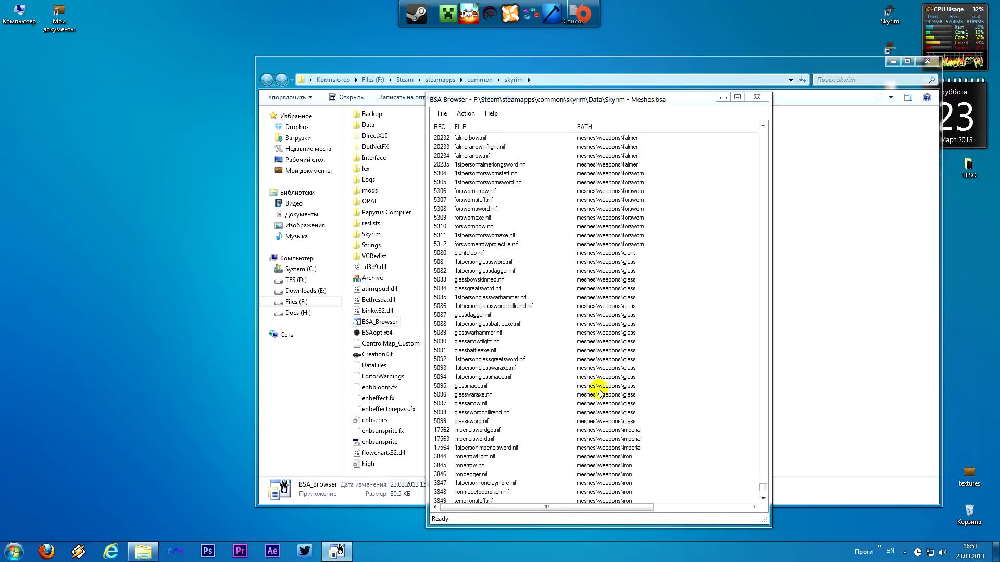
Extract glassbattleaxe.nif from meshes\weapons\glass to the desktop.
left_click(607, 262)
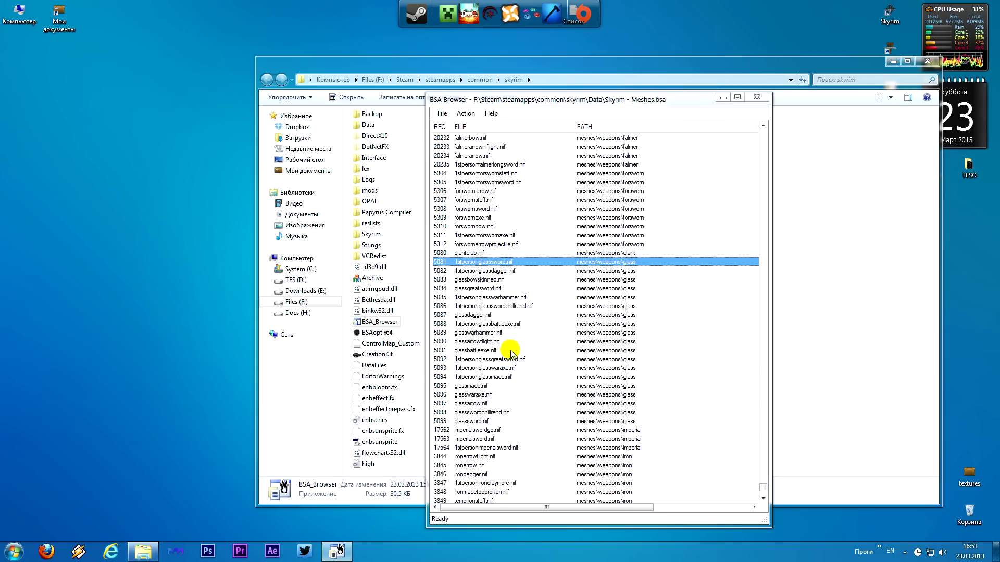
left_click(472, 350)
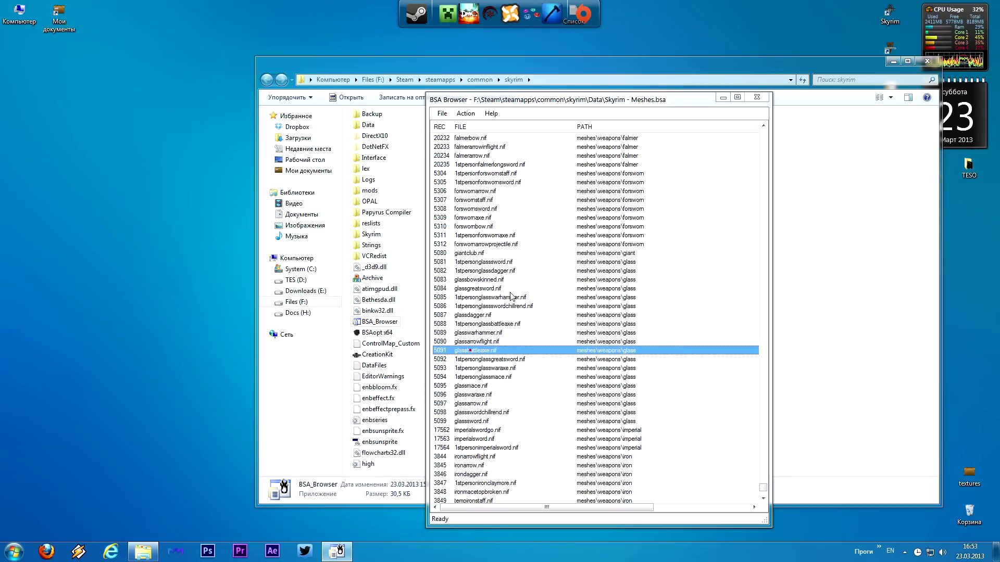
left_click(470, 350)
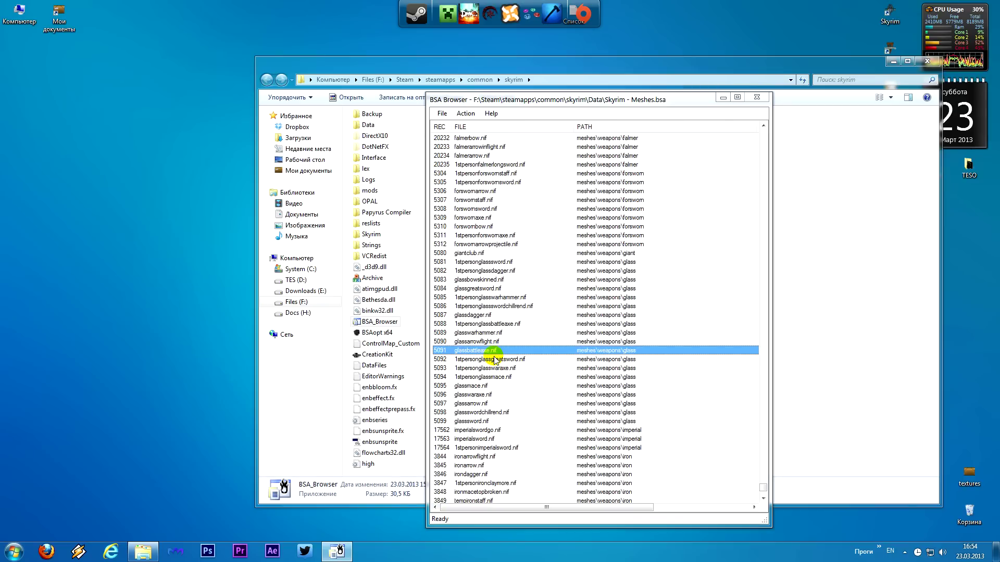
left_click(466, 113)
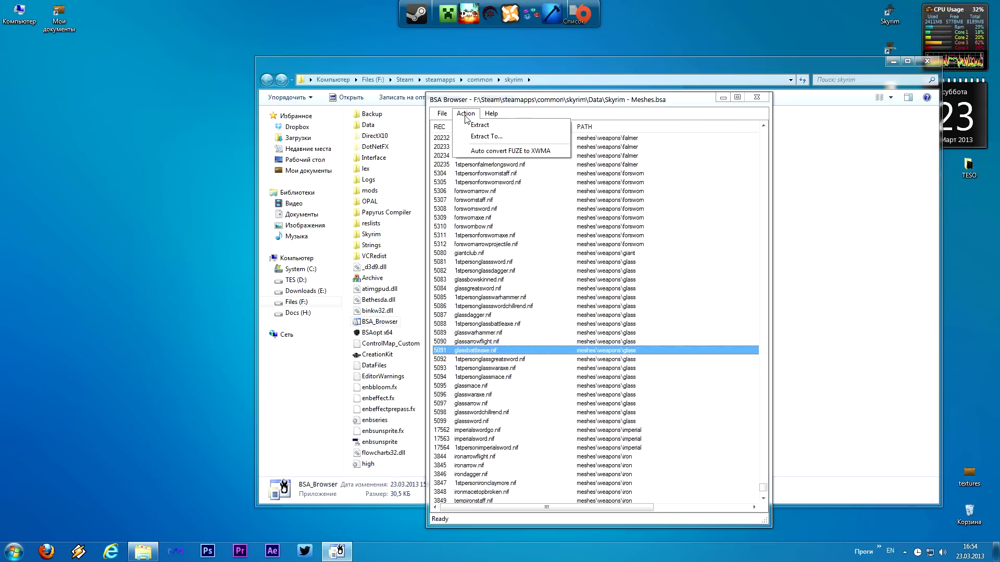
left_click(475, 140)
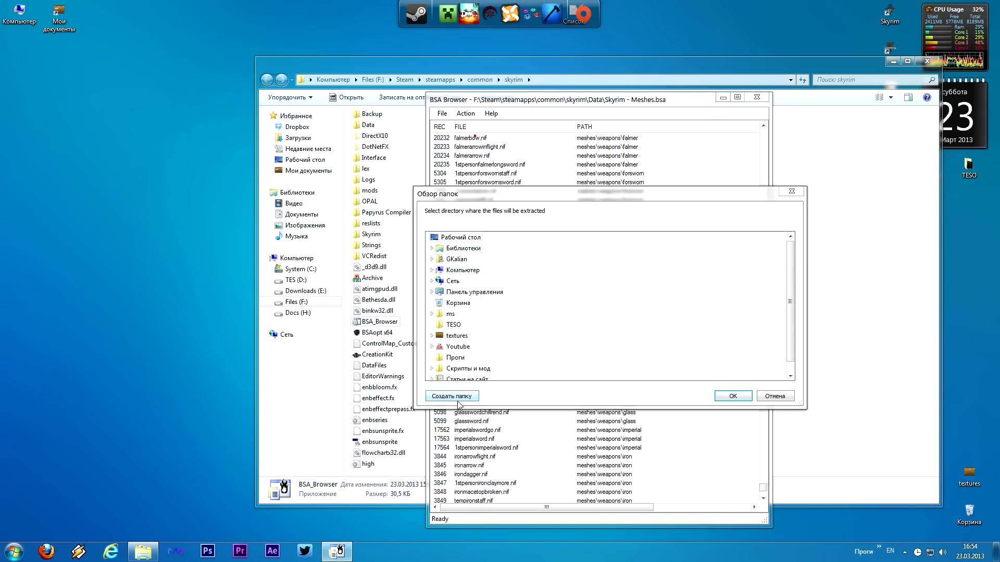
left_click(729, 400)
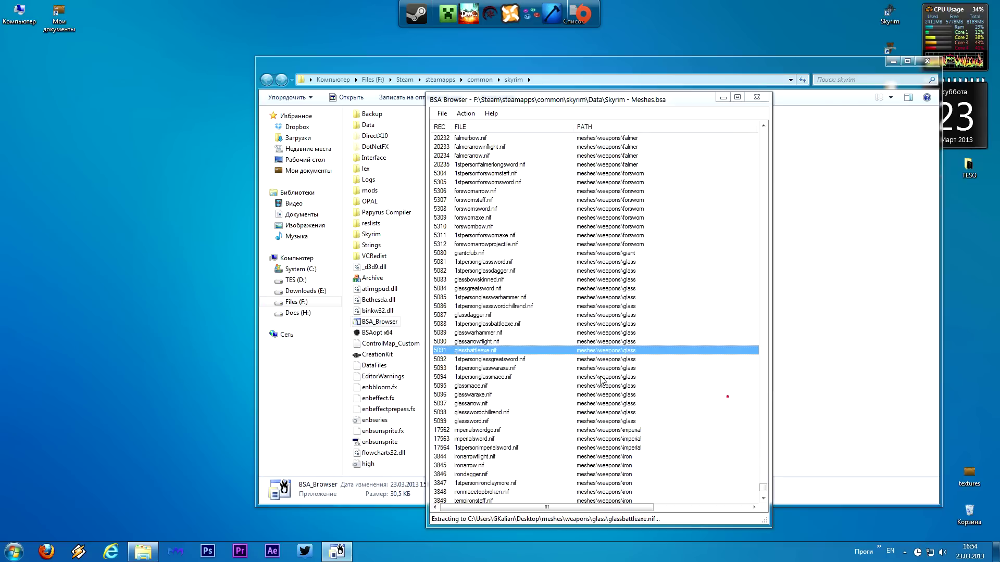
Open the extracted glassbattleaxe model from the desktop folder meshes\weapons\glass in NifSkope.
left_click(24, 50)
double_click(24, 50)
double_click(413, 142)
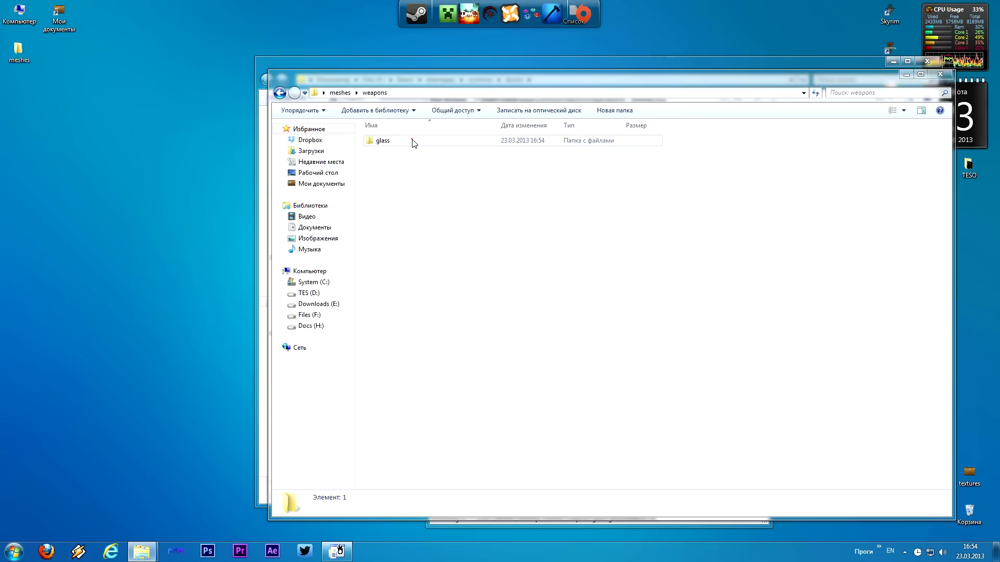
double_click(413, 142)
left_click(411, 140)
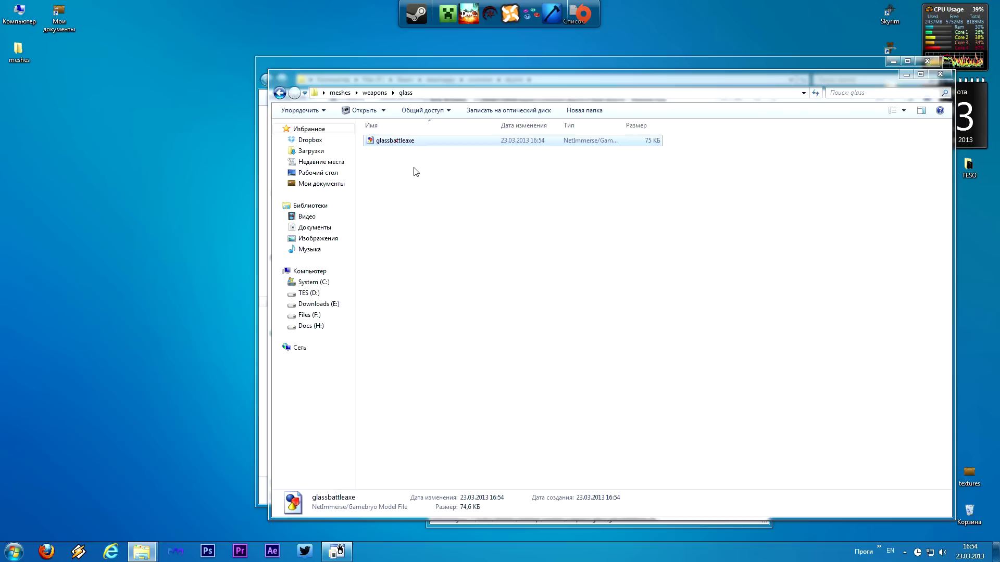
left_click(400, 141)
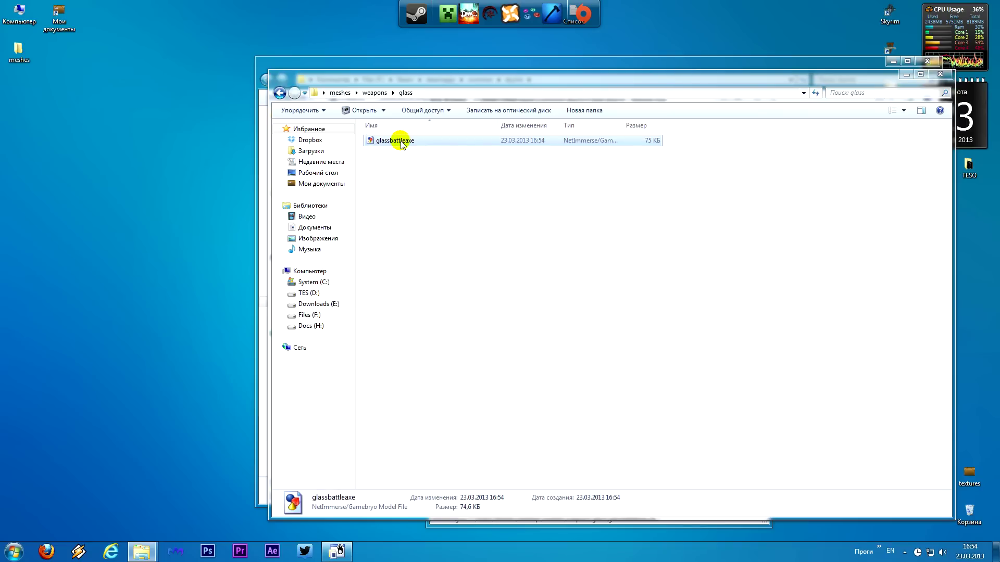
left_click(400, 142)
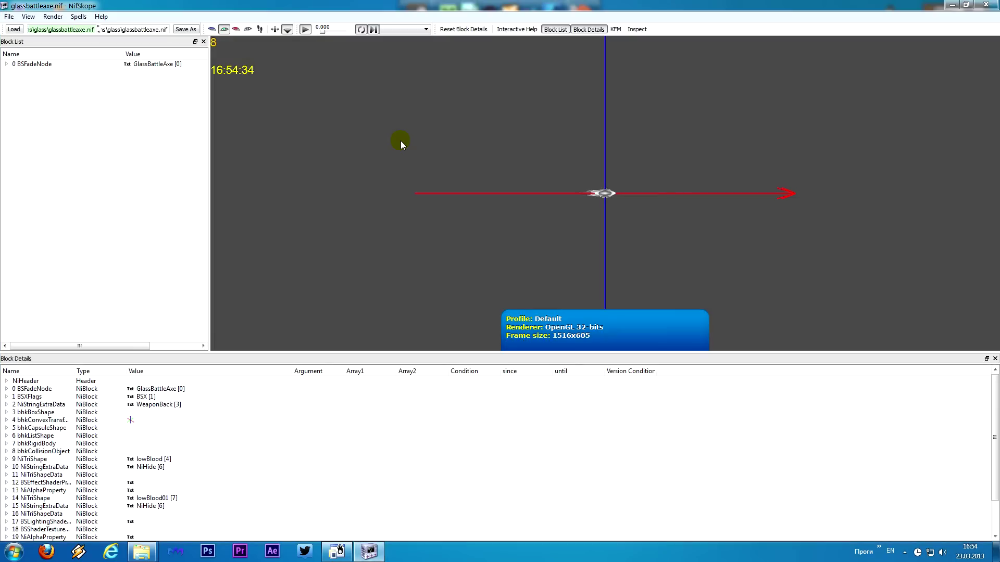
Select the battleaxe's shape in the model and expand the texture list of its BSShaderTextureSet.
left_click_drag(576, 309, 649, 328)
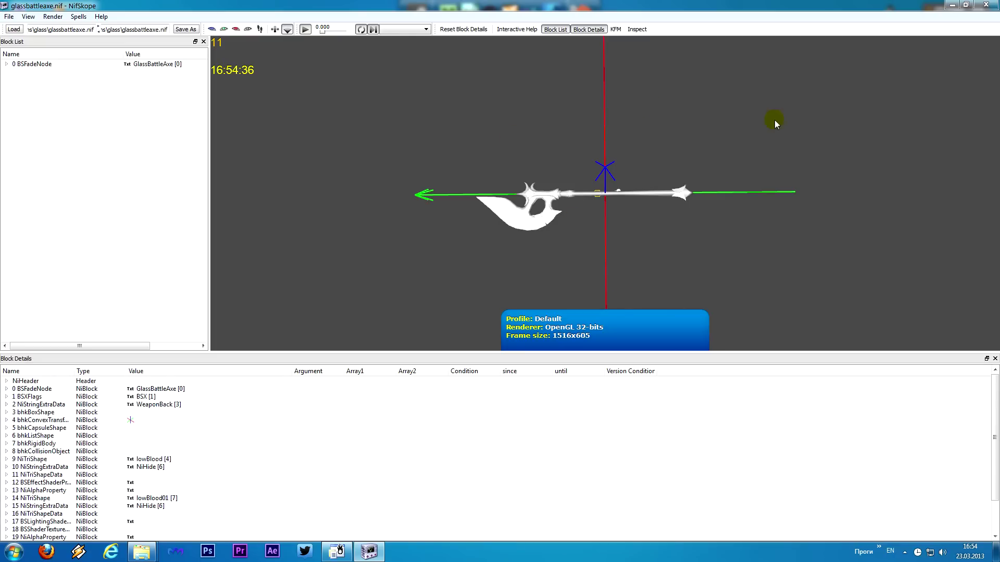
scroll(567, 163, "up", 5)
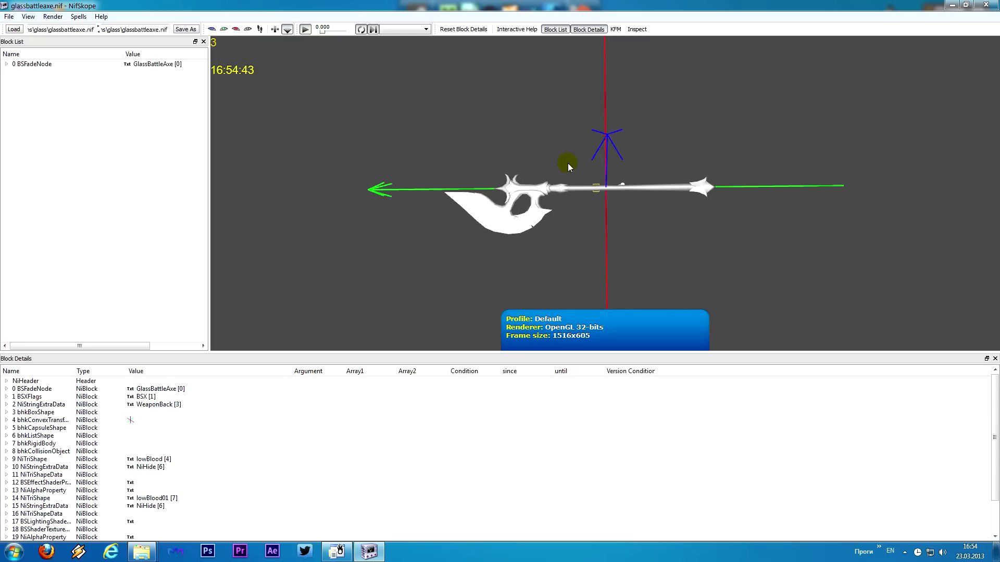
left_click(563, 196)
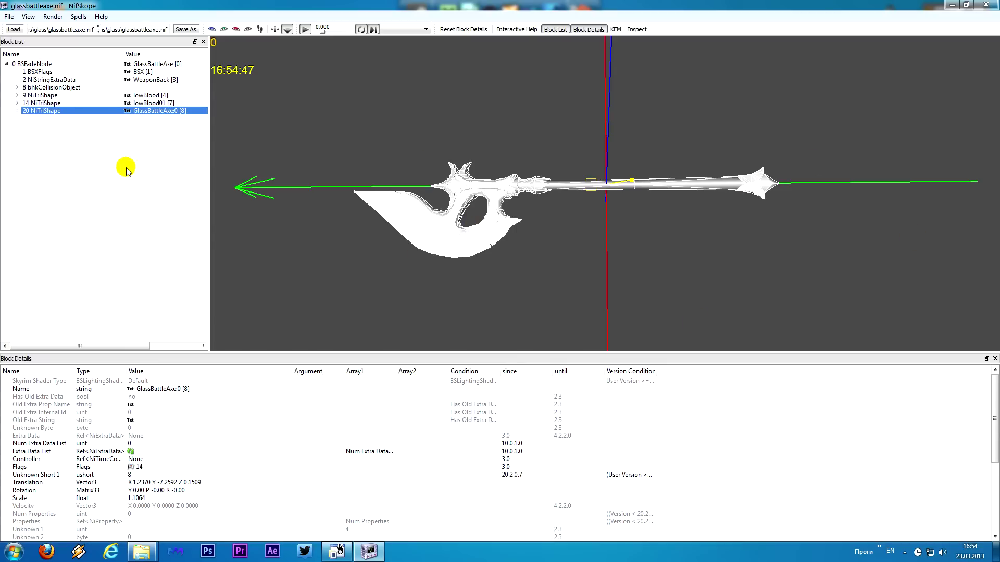
left_click(17, 111)
left_click(26, 126)
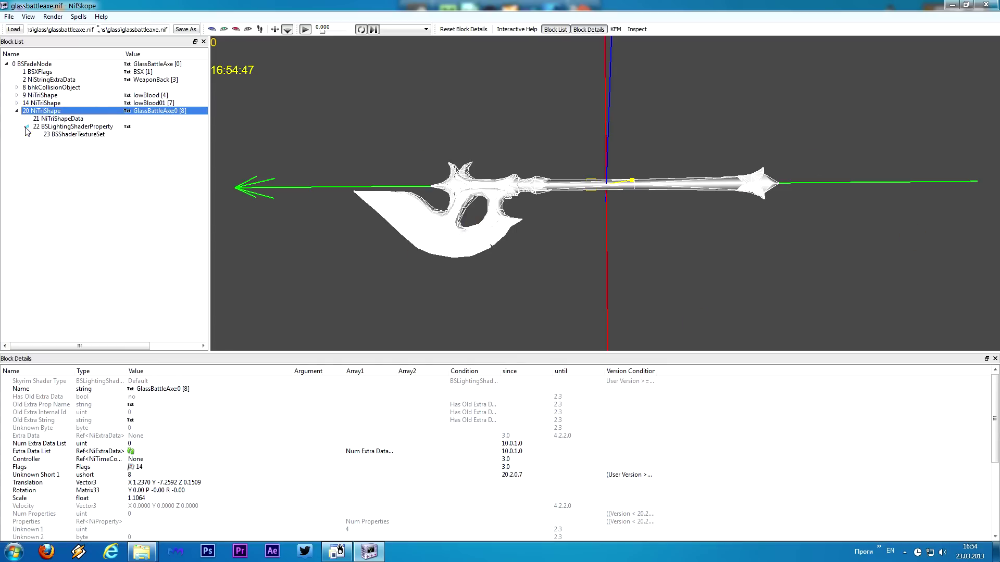
left_click(74, 137)
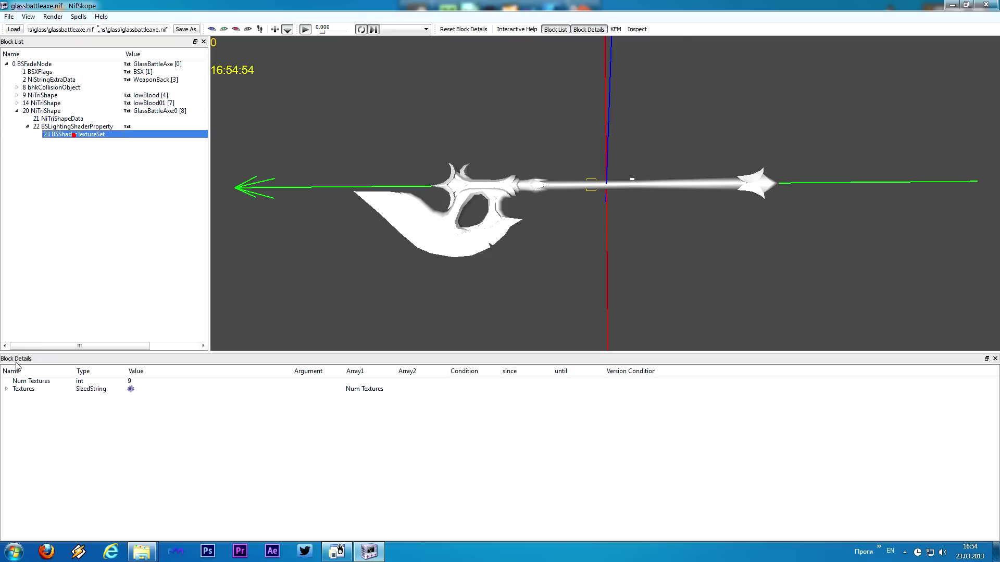
left_click(7, 389)
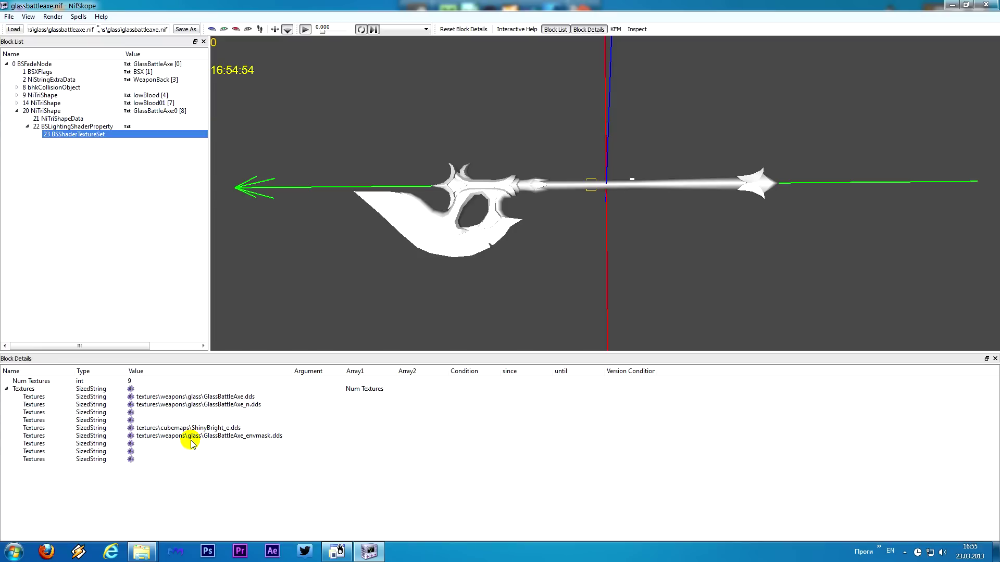
Examine the battleaxe's texture paths, comparing the base texture, normal map, cubemap and environment mask entries.
left_click(198, 437)
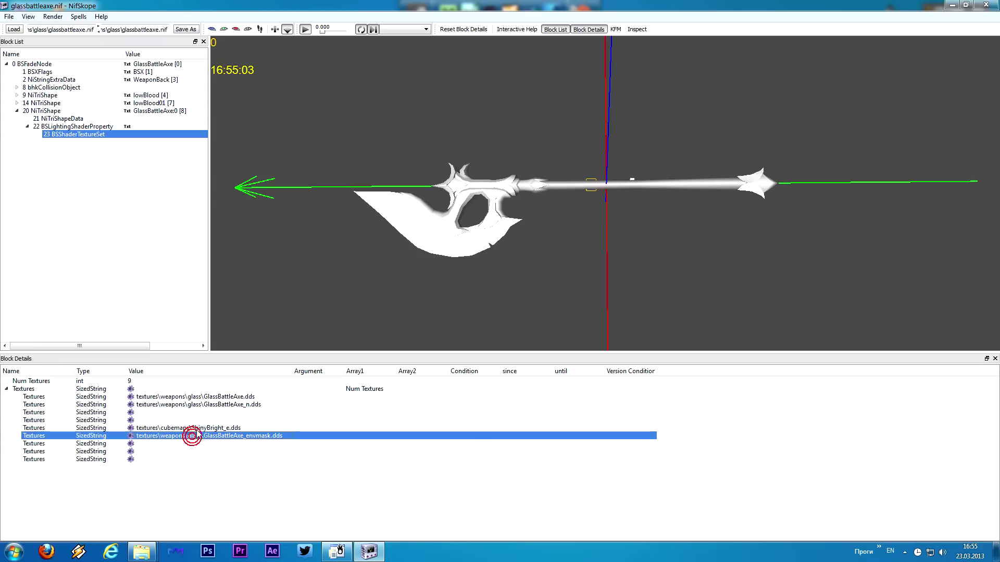
left_click(197, 429)
left_click(196, 436)
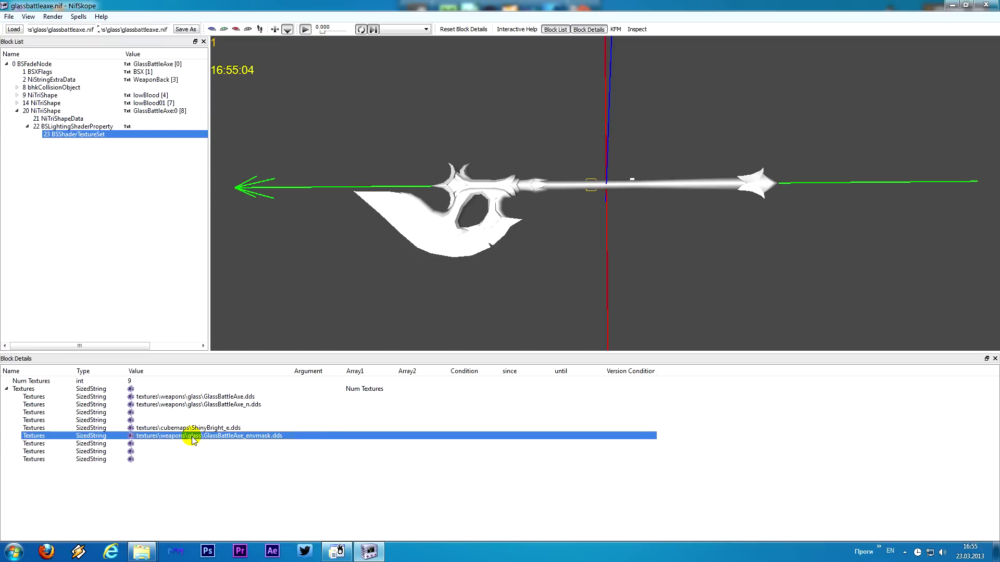
left_click(209, 408)
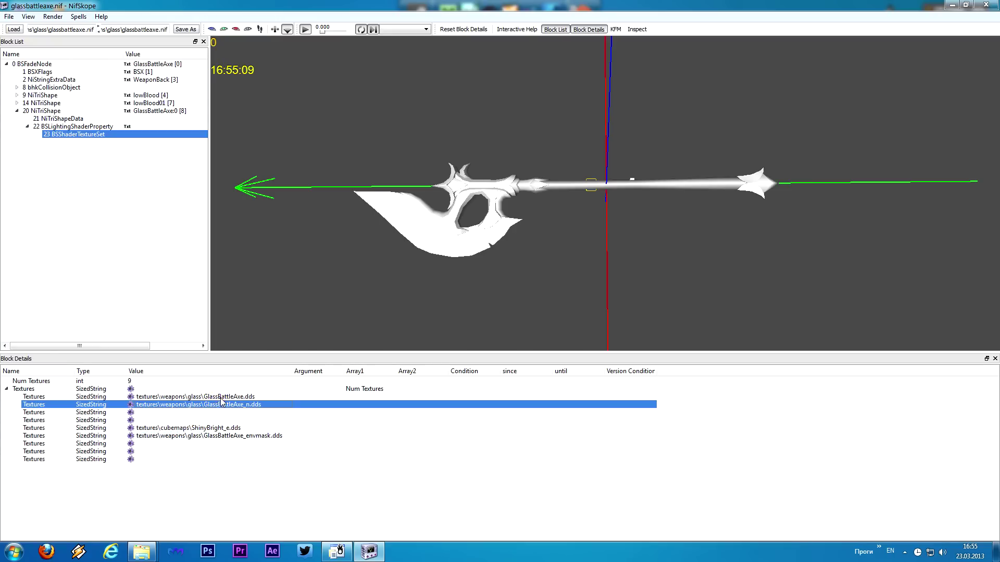
left_click(220, 396)
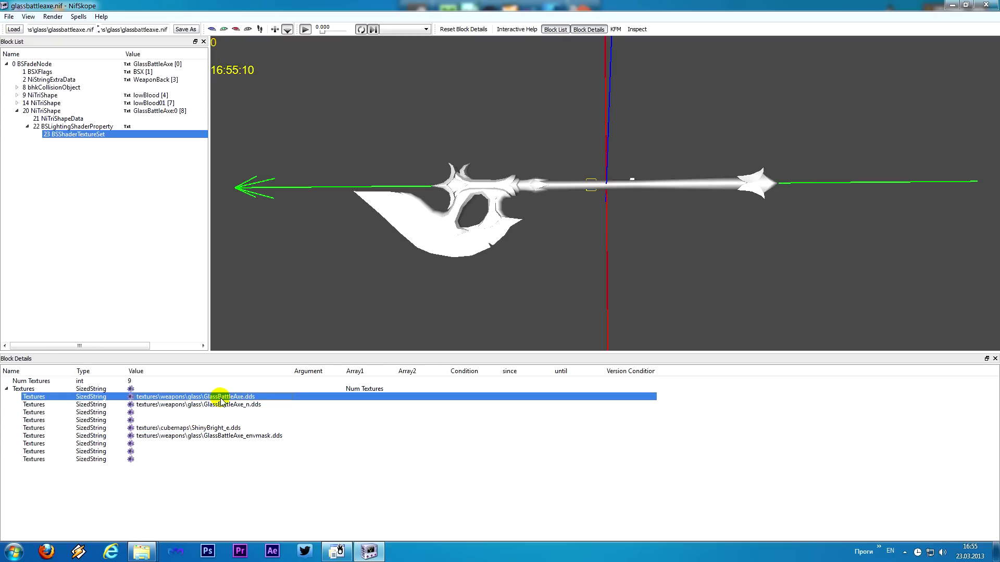
left_click(249, 406)
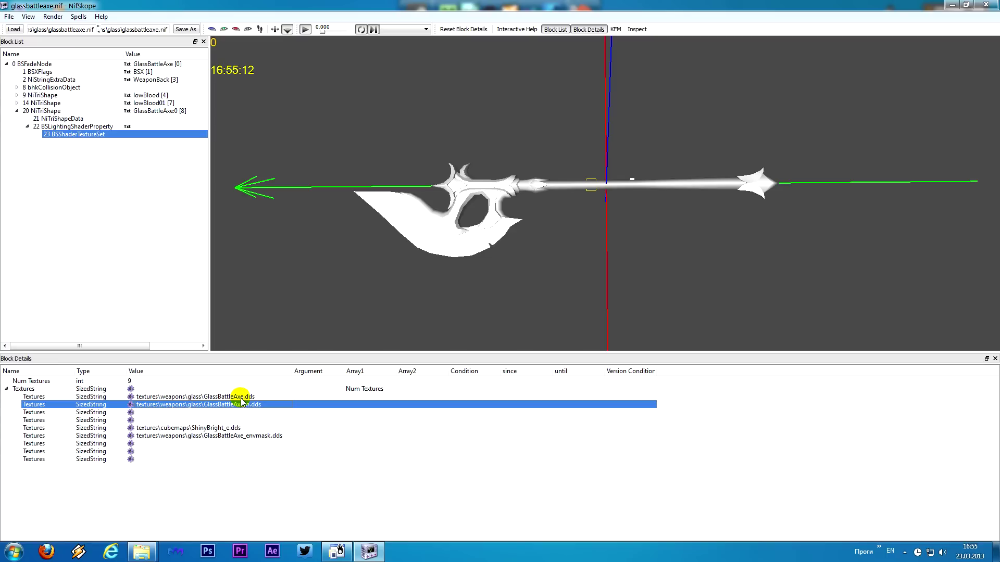
left_click(242, 397)
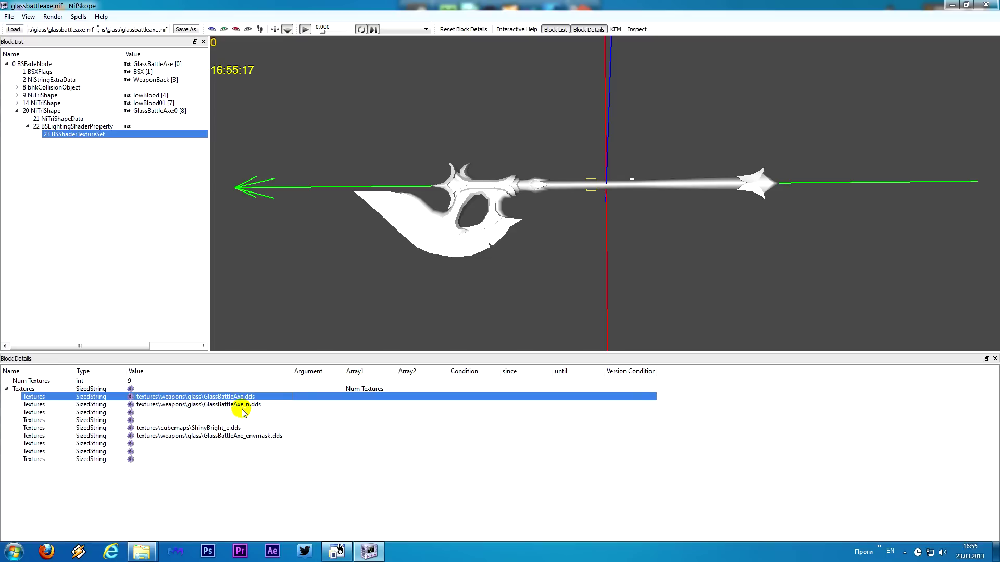
left_click(247, 404)
left_click(247, 397)
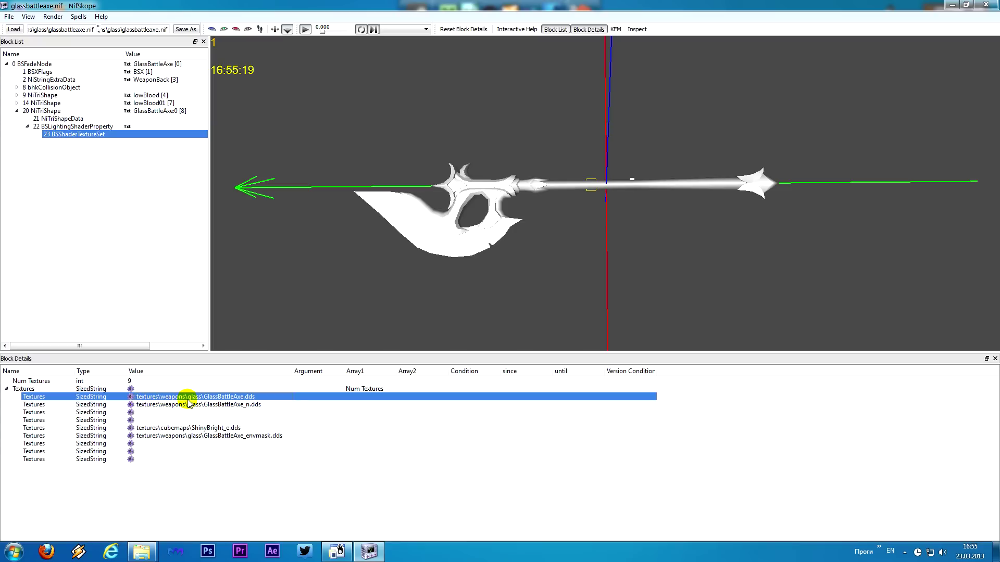
Switch to BSA Browser and open the Skyrim - Textures.bsa archive.
left_click(338, 551)
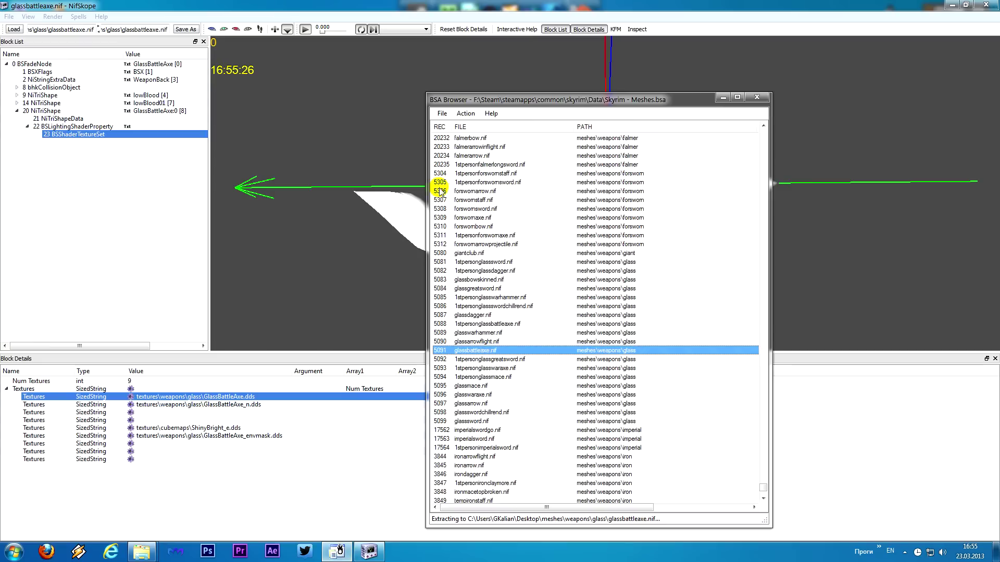
left_click(442, 113)
left_click(448, 126)
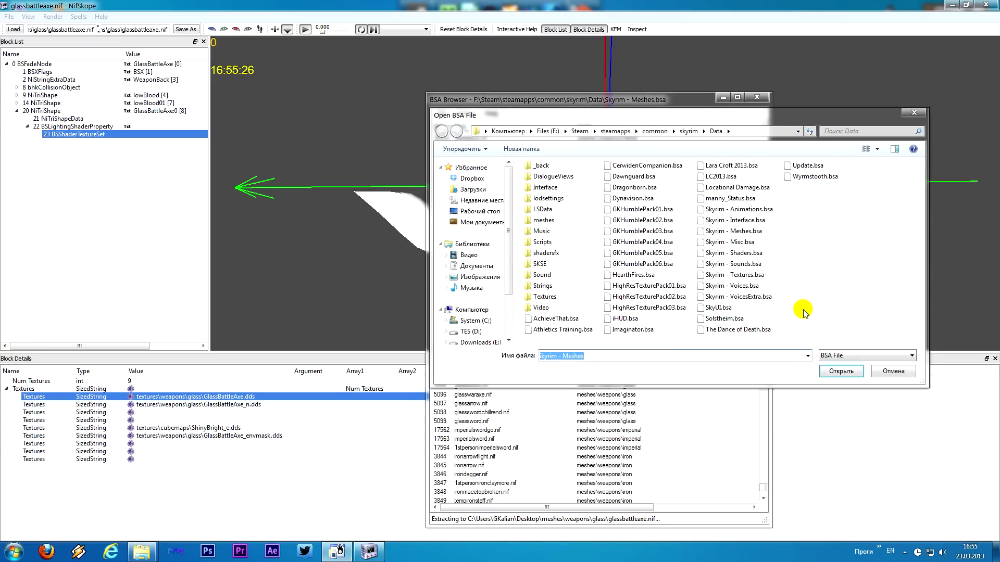
double_click(748, 275)
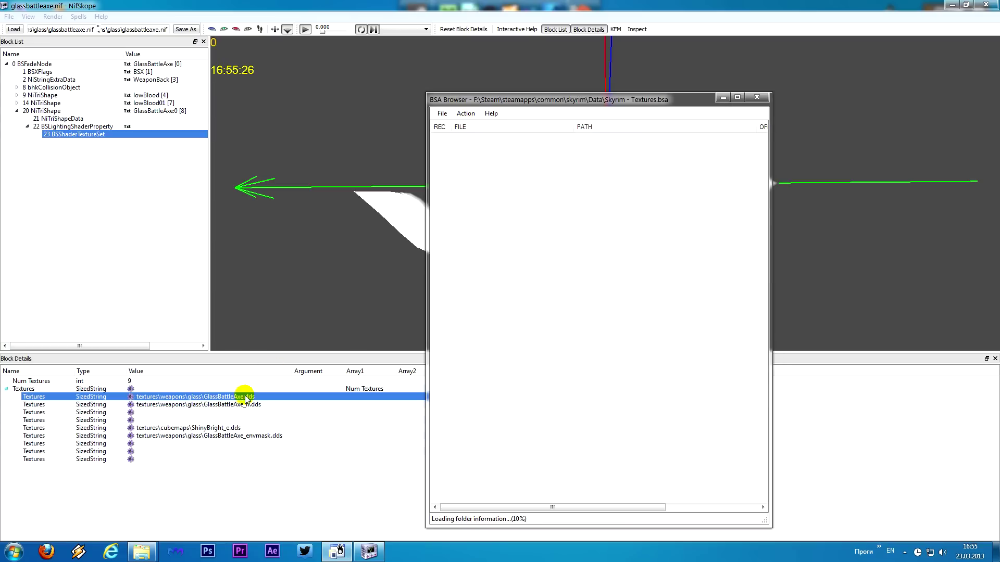
Sort the texture archive's files by path and locate the textures\weapons\glass entries.
left_click(569, 127)
left_click(763, 127)
left_click_drag(763, 131, 779, 509)
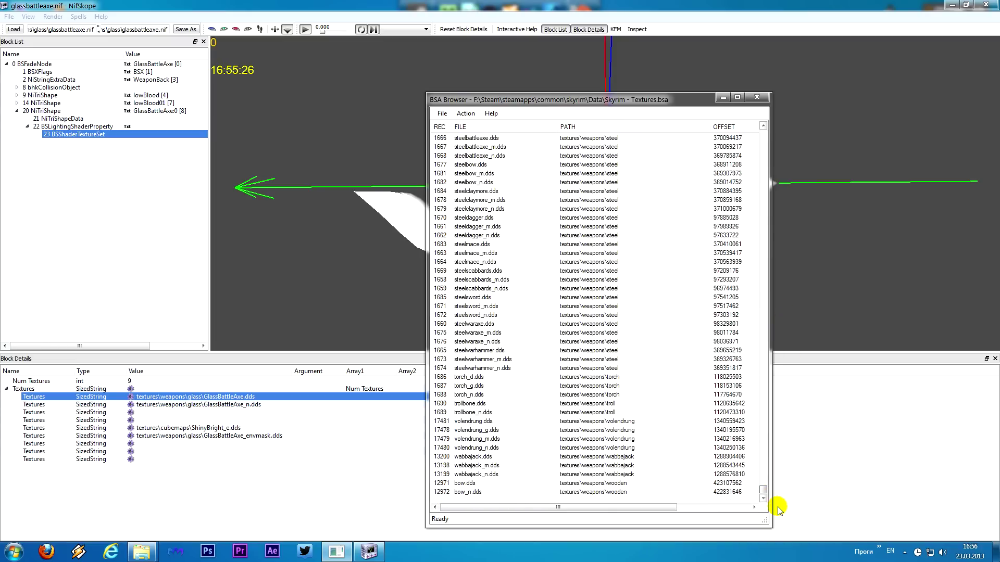
left_click(764, 313)
left_click(764, 313)
left_click(764, 312)
left_click(764, 312)
left_click(763, 312)
scroll(679, 370, "down", 7)
scroll(521, 354, "down", 4)
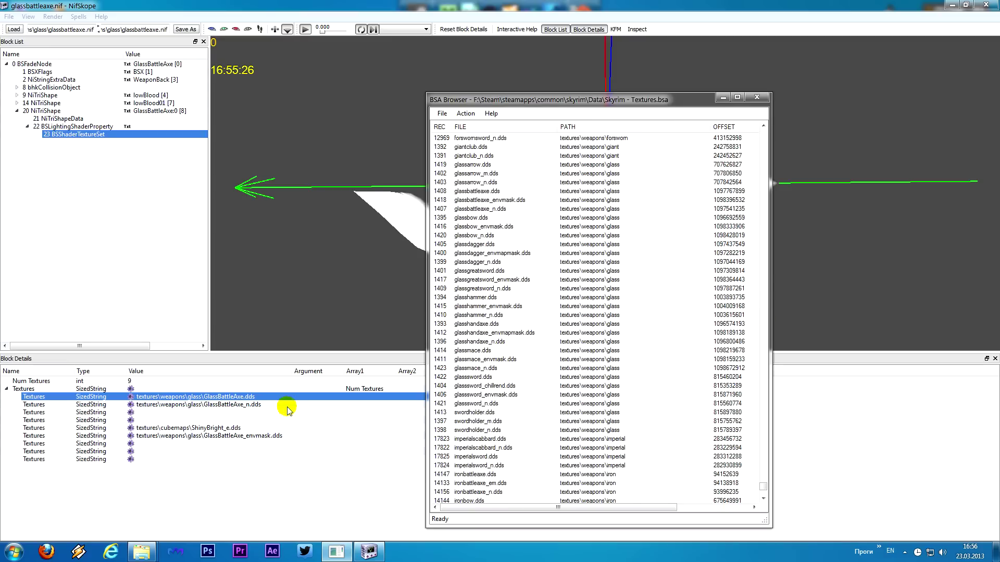
Extract glassbattleaxe.dds and glassbattleaxe_n.dds from the texture archive to the desktop.
left_click(491, 192)
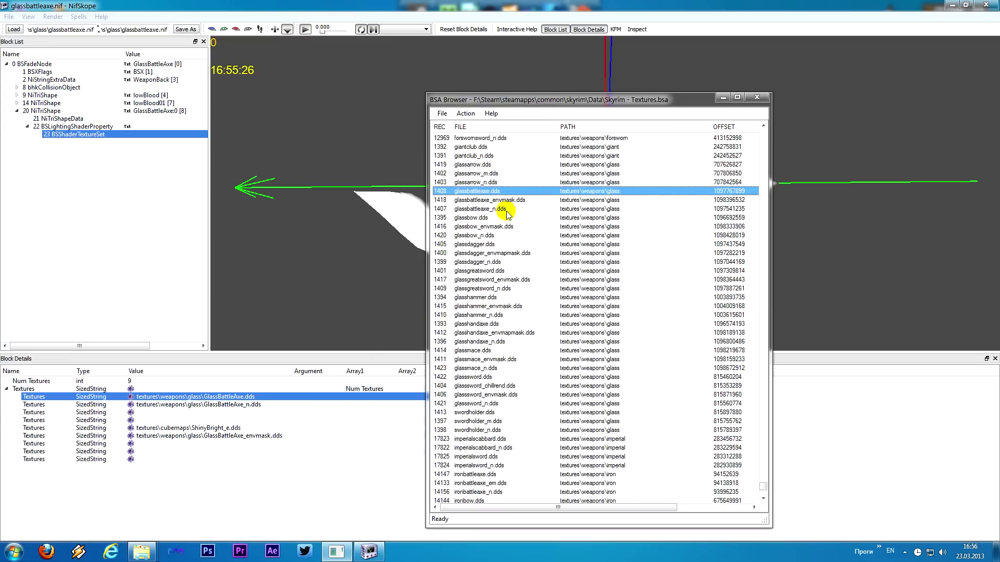
left_click(508, 210, "ctrl")
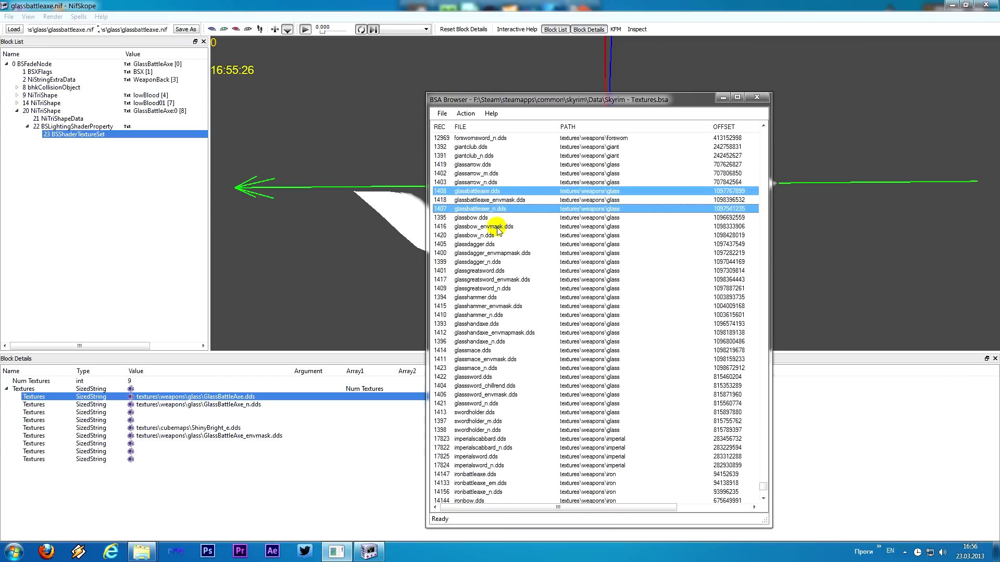
left_click(464, 114)
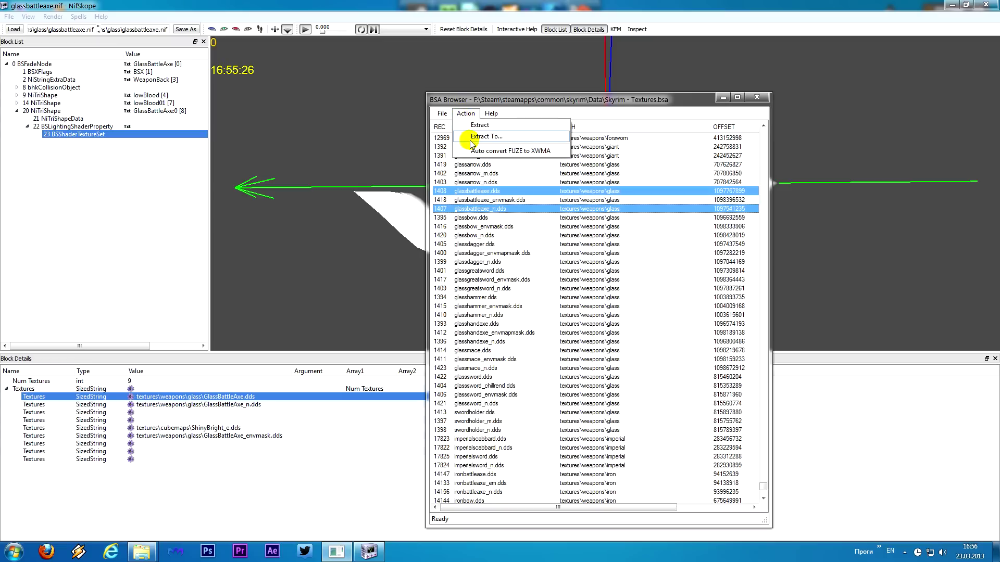
left_click(469, 137)
left_click(732, 397)
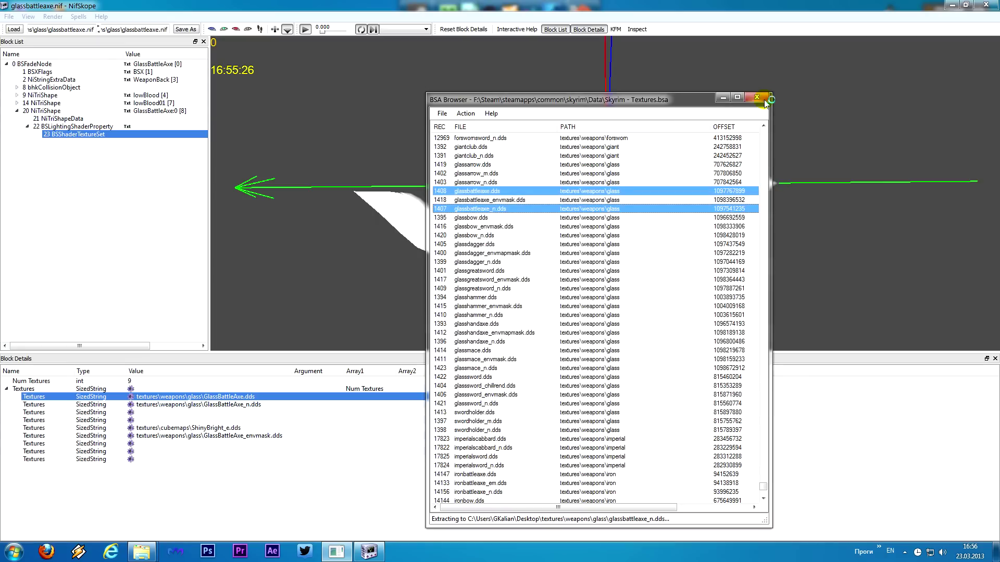
Move both battleaxe DDS files out of the extracted textures\weapons\glass folder onto the desktop and close the extra folder windows.
left_click(721, 98)
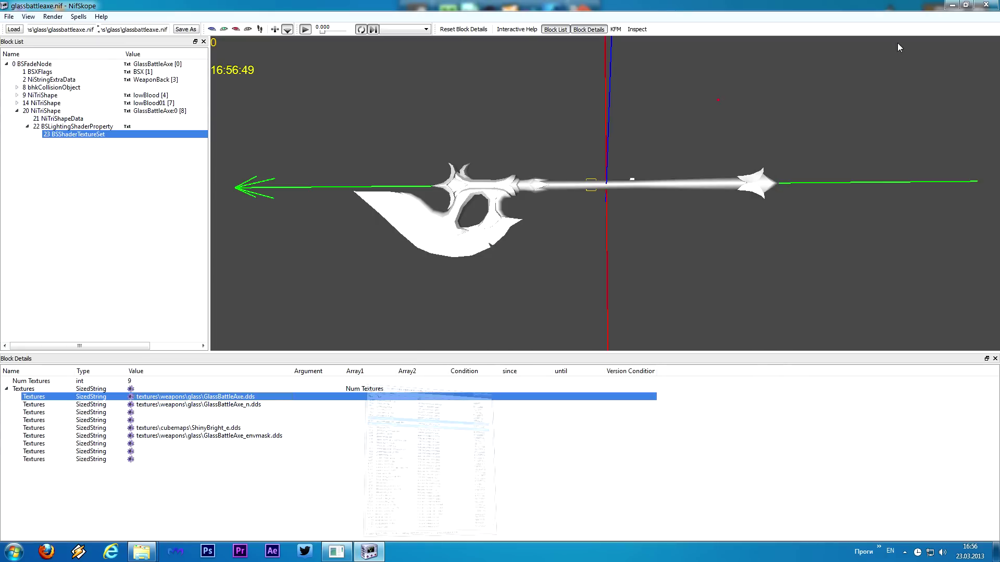
left_click(950, 5)
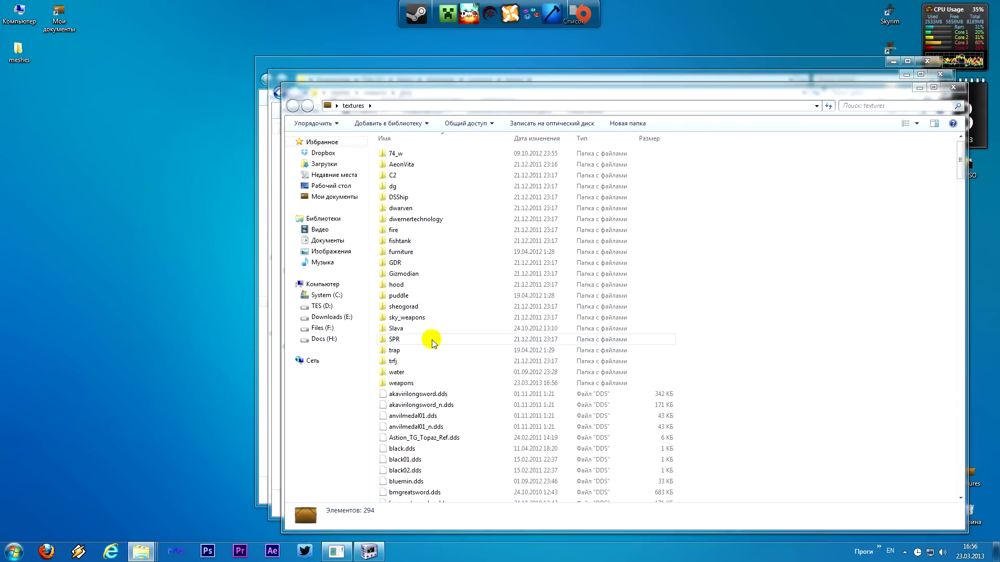
double_click(408, 383)
double_click(424, 155)
left_click_drag(446, 197, 393, 136)
left_click_drag(410, 156, 61, 133)
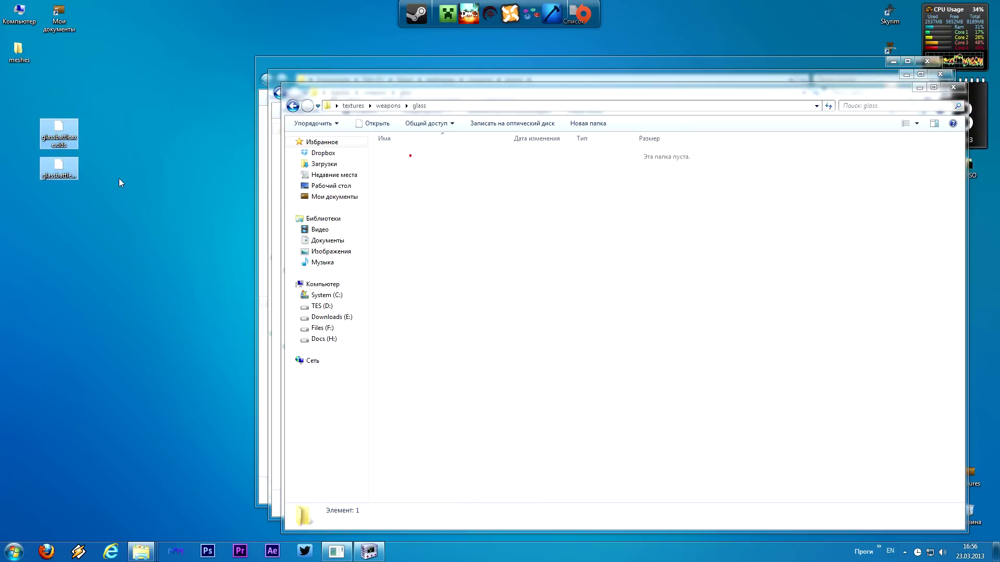
left_click(83, 135)
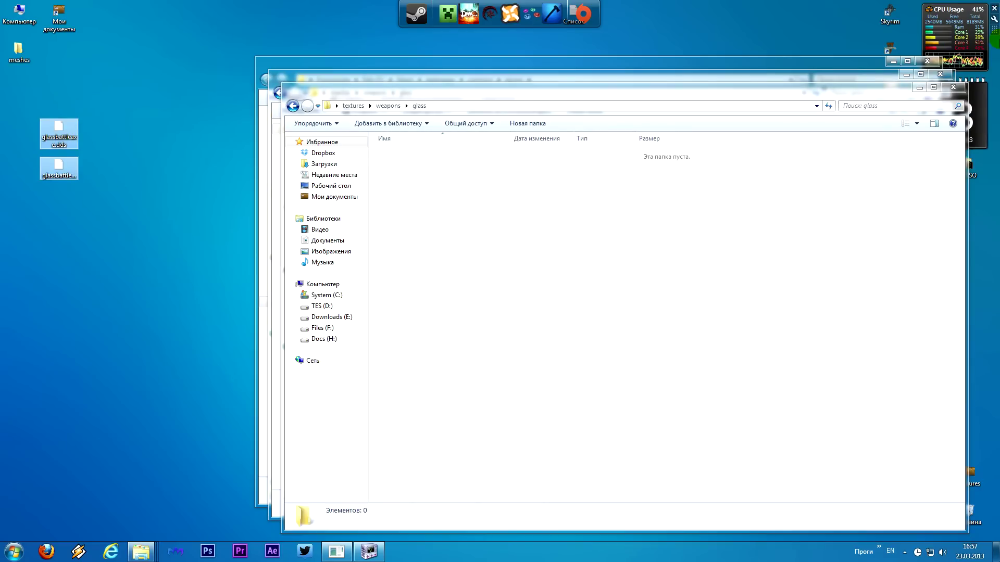
left_click(952, 87)
left_click(937, 76)
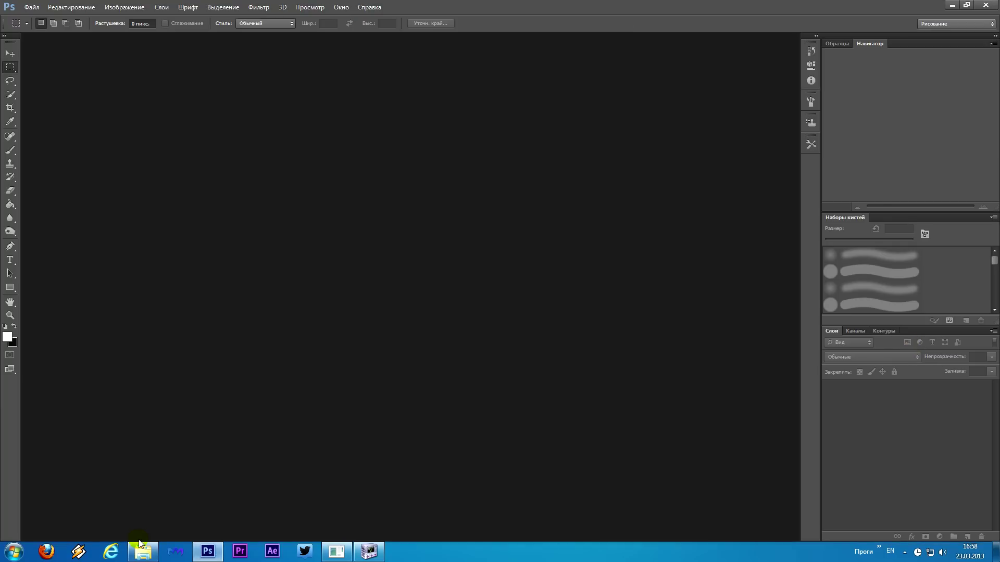
Open glassbattleaxe.dds from the desktop in Photoshop without colour management and enlarge the workspace to full screen.
left_click(141, 551)
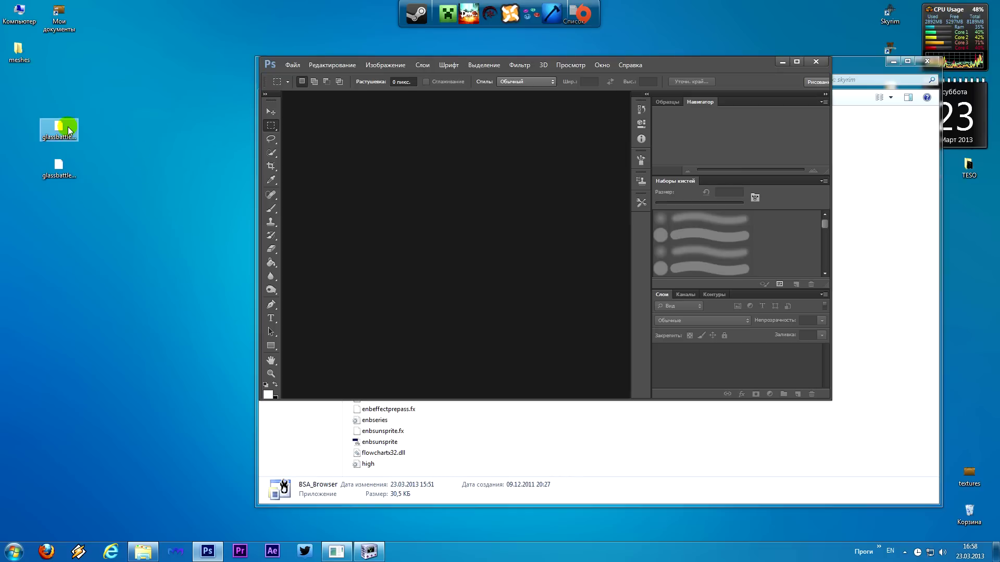
left_click(66, 133)
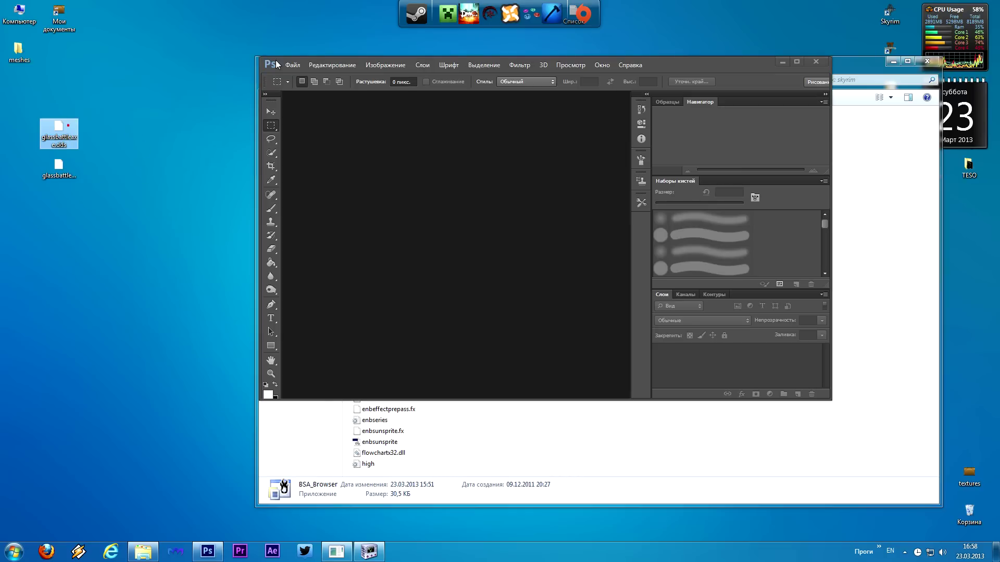
left_click_drag(67, 133, 375, 150)
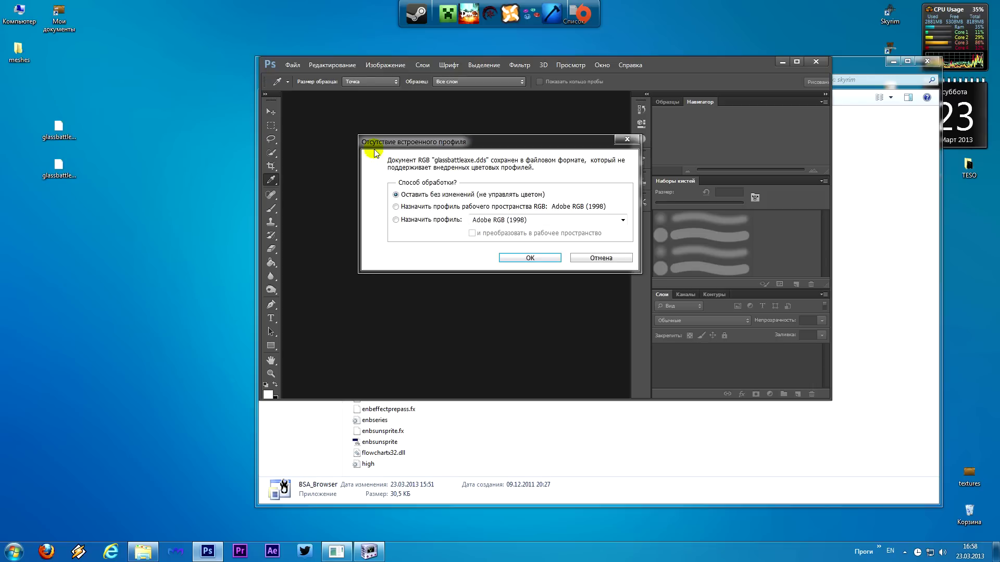
left_click(519, 258)
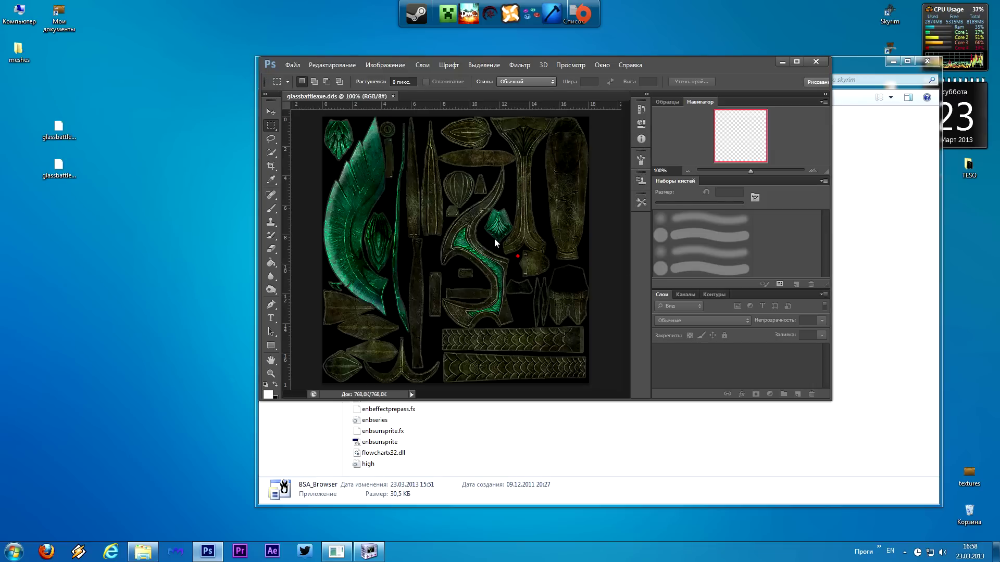
left_click(797, 61)
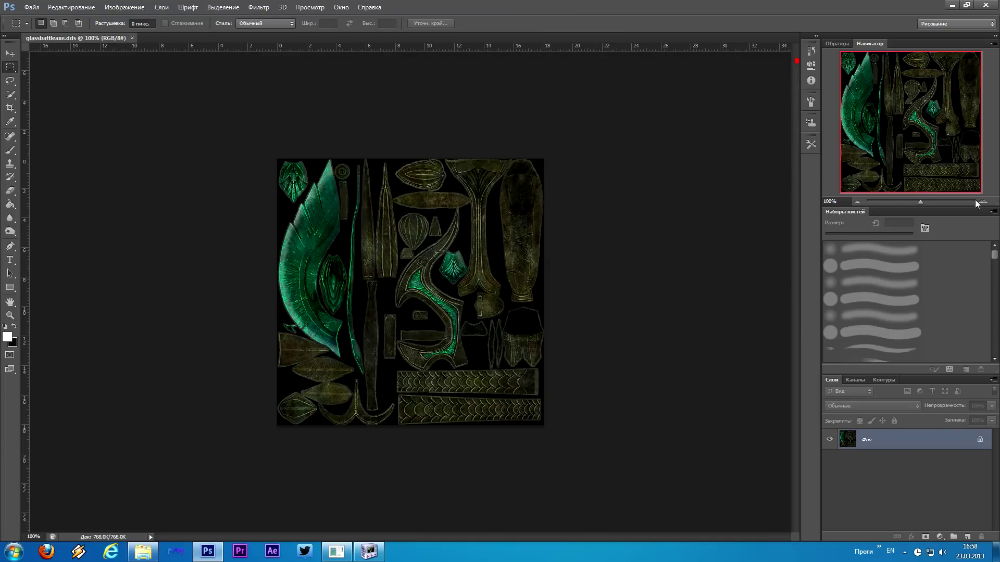
left_click(984, 202)
left_click(930, 202)
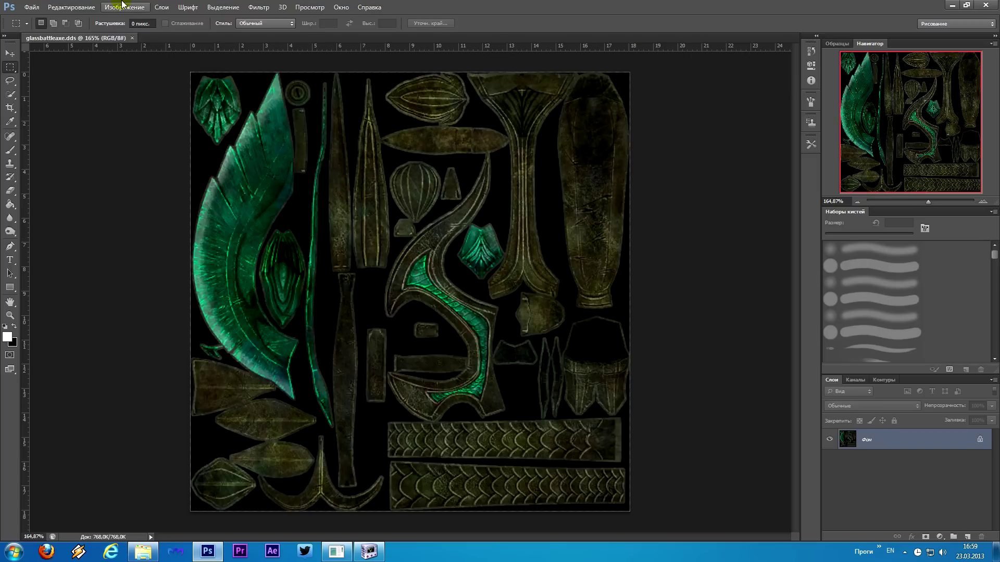
right_click(10, 67)
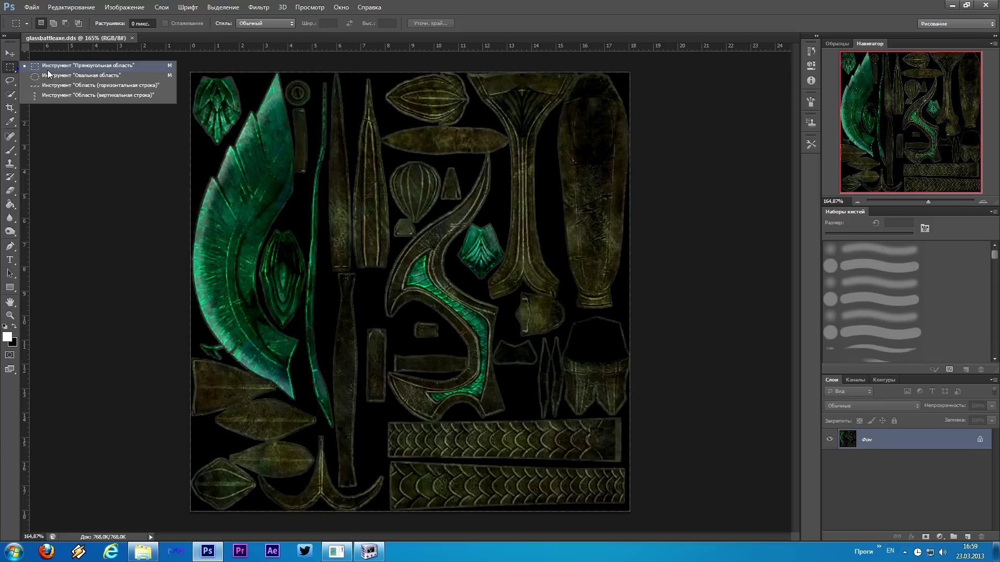
left_click_drag(9, 80, 32, 88)
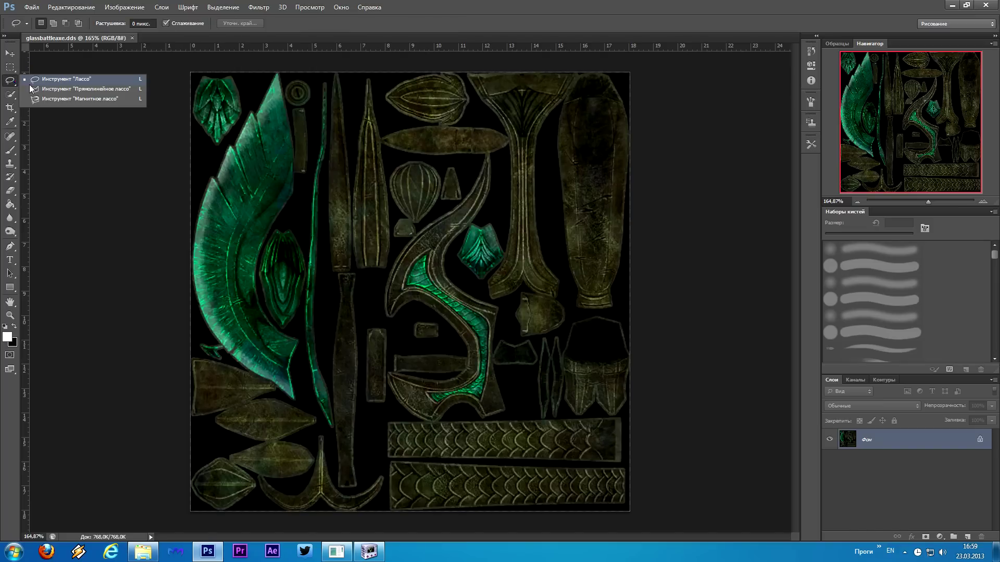
left_click(80, 79)
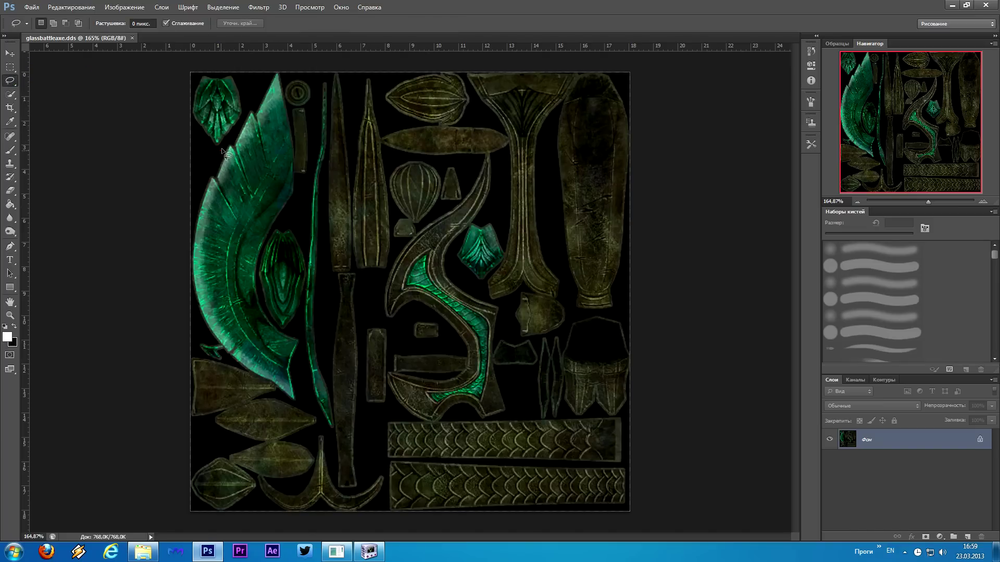
left_click_drag(193, 99, 194, 102)
Try a colour correction on the whole background texture.
left_click(124, 7)
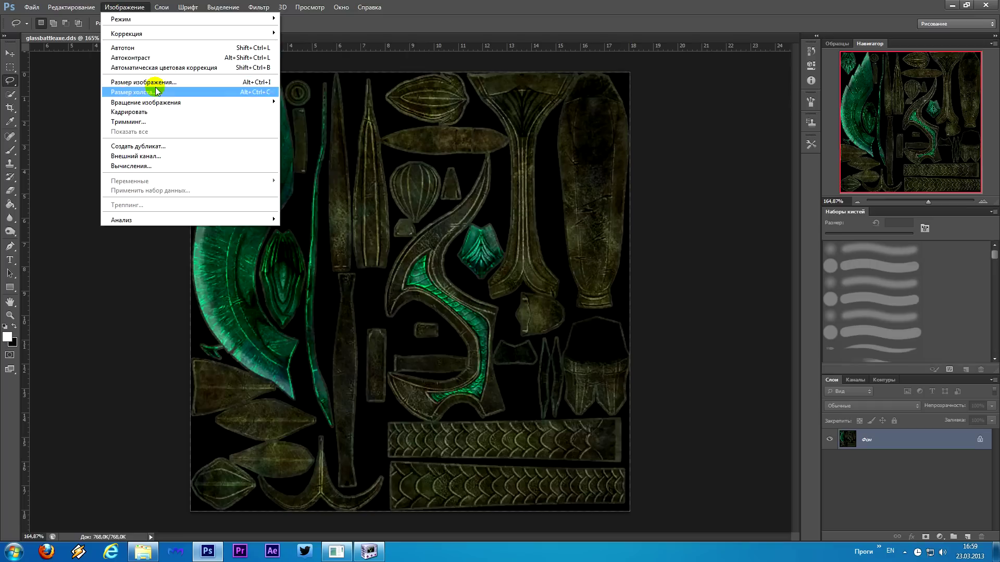
mouse_move(156, 34)
left_click(337, 90)
mouse_move(464, 195)
left_mouse_down()
mouse_move(504, 196)
mouse_move(446, 196)
mouse_move(503, 195)
mouse_move(477, 219)
left_mouse_up()
mouse_move(464, 243)
left_mouse_down()
mouse_move(446, 245)
mouse_move(445, 221)
mouse_move(457, 221)
left_mouse_up()
left_click(604, 158)
key("m")
left_click(696, 374)
Duplicate the background layer and add a new layer filled with the Paint Bucket.
left_click_drag(862, 440, 967, 537)
left_click(866, 454)
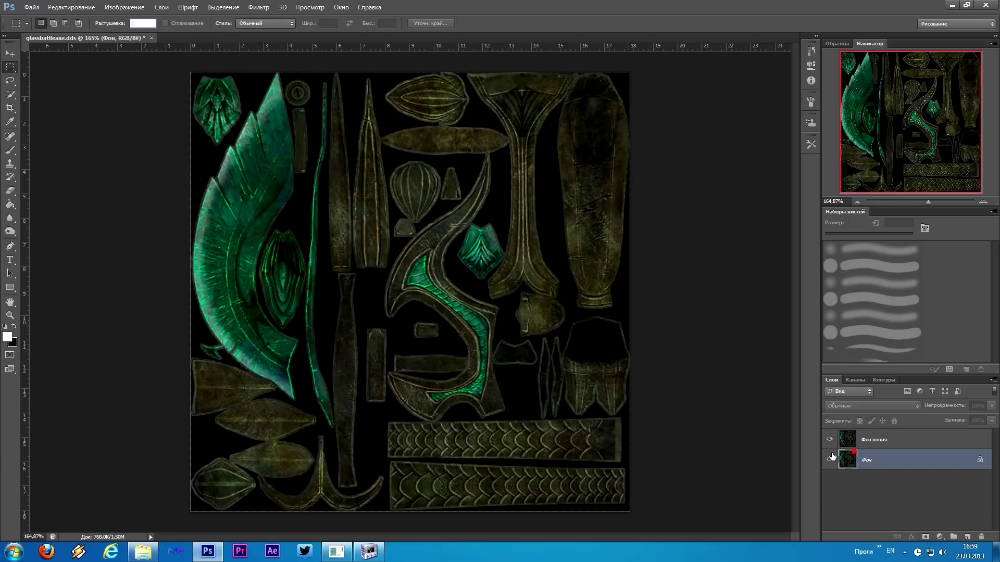
left_click(967, 537)
left_click(10, 205)
right_click(9, 205)
left_click(63, 214)
left_click(324, 263)
Move the new fill layer above the background copy and delete the original background layer.
left_click_drag(879, 461, 879, 433)
left_click(851, 482)
key("Delete")
Fill the top layer, Слой 1, with a dark purple foreground colour.
left_click(870, 441)
left_click(9, 337)
left_click_drag(724, 394, 723, 383)
left_click(711, 440)
left_click(817, 349)
left_click(588, 359)
Set the blend mode of the purple layer to Цветовой тон (Hue).
left_click(854, 406)
left_click(852, 398)
key("Up")
key("Up")
key("Up")
key("Up")
key("Down")
Erase the purple from the brown metal parts with a soft 40 px eraser, undoing the last stroke.
key("e")
mouse_move(474, 469)
left_mouse_down()
mouse_move(517, 499)
mouse_move(306, 466)
mouse_move(527, 451)
mouse_move(619, 381)
mouse_move(561, 240)
mouse_move(604, 474)
mouse_move(602, 208)
mouse_move(527, 99)
mouse_move(535, 189)
mouse_move(413, 97)
mouse_move(410, 193)
mouse_move(356, 195)
mouse_move(356, 101)
left_mouse_up()
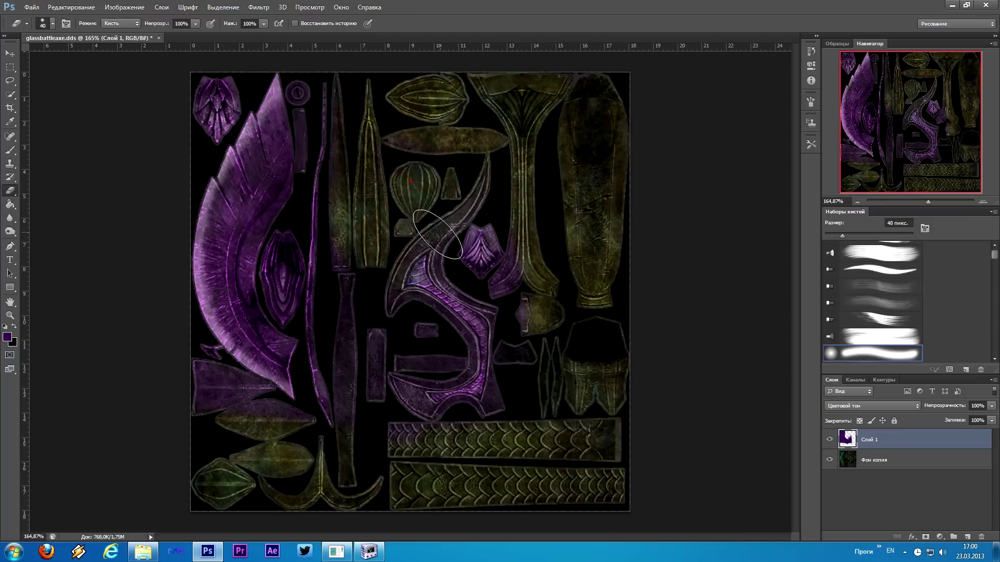
key("ctrl+z")
mouse_move(545, 237)
left_mouse_down()
mouse_move(532, 480)
mouse_move(219, 516)
mouse_move(463, 499)
mouse_move(177, 465)
mouse_move(219, 411)
mouse_move(597, 464)
mouse_move(462, 95)
mouse_move(538, 459)
mouse_move(532, 213)
left_mouse_up()
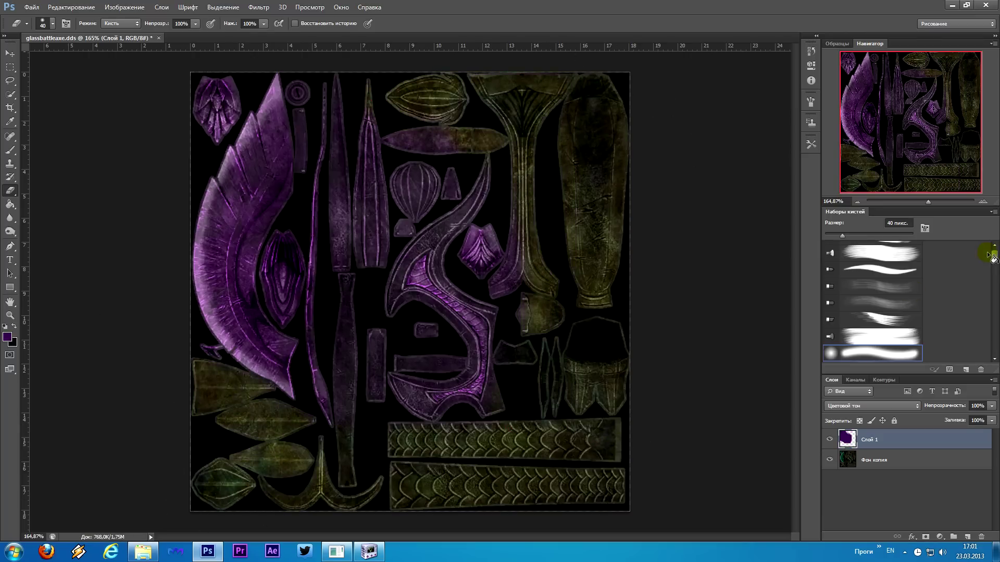
Erase the purple from the lower curved guard and the metal strips beside it with a hard 20 px eraser.
left_click_drag(995, 255, 995, 246)
left_click(874, 266)
left_click(983, 201)
left_click(983, 202)
key("bracketleft")
key("bracketleft")
mouse_move(489, 415)
left_mouse_down()
mouse_move(500, 415)
mouse_move(494, 435)
mouse_move(313, 456)
mouse_move(298, 339)
mouse_move(432, 388)
mouse_move(562, 376)
mouse_move(572, 263)
left_mouse_up()
scroll(298, 339, "down", 3)
left_click(315, 351)
Erase the purple from the upper guard, spikes and remaining metal pieces, keeping only the glass parts tinted.
scroll(572, 263, "up", 4)
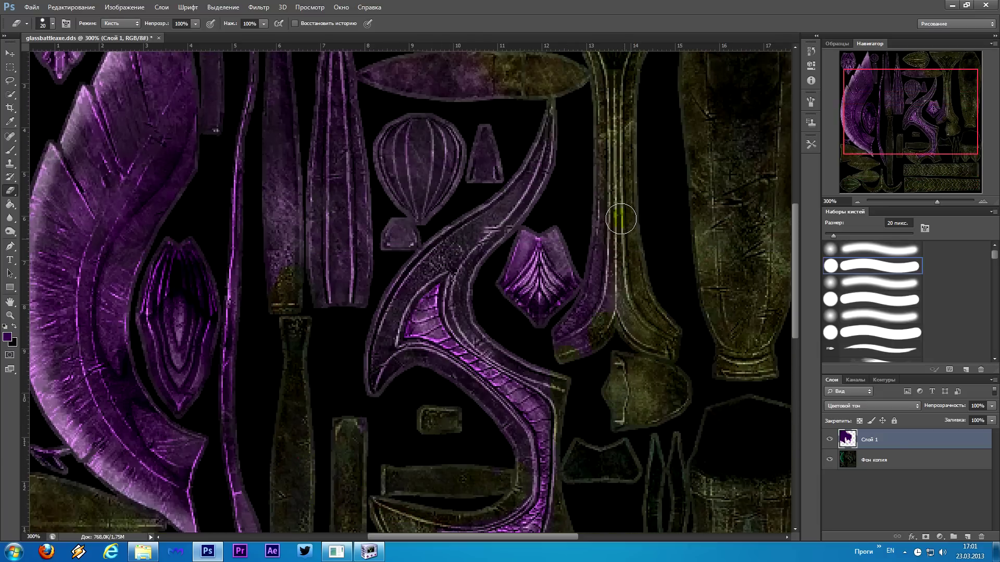
mouse_move(563, 387)
left_mouse_down()
mouse_move(494, 339)
mouse_move(462, 300)
mouse_move(504, 216)
mouse_move(505, 137)
mouse_move(359, 141)
mouse_move(561, 134)
left_mouse_up()
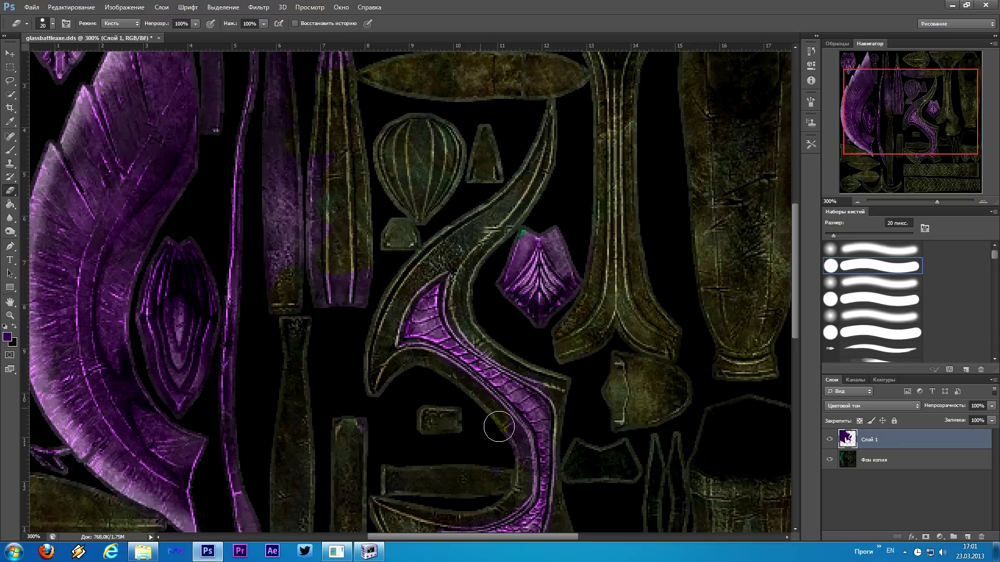
scroll(361, 336, "up", 2)
mouse_move(348, 292)
left_mouse_down()
mouse_move(281, 402)
mouse_move(217, 108)
mouse_move(222, 203)
mouse_move(209, 130)
left_mouse_up()
scroll(219, 209, "down", 6)
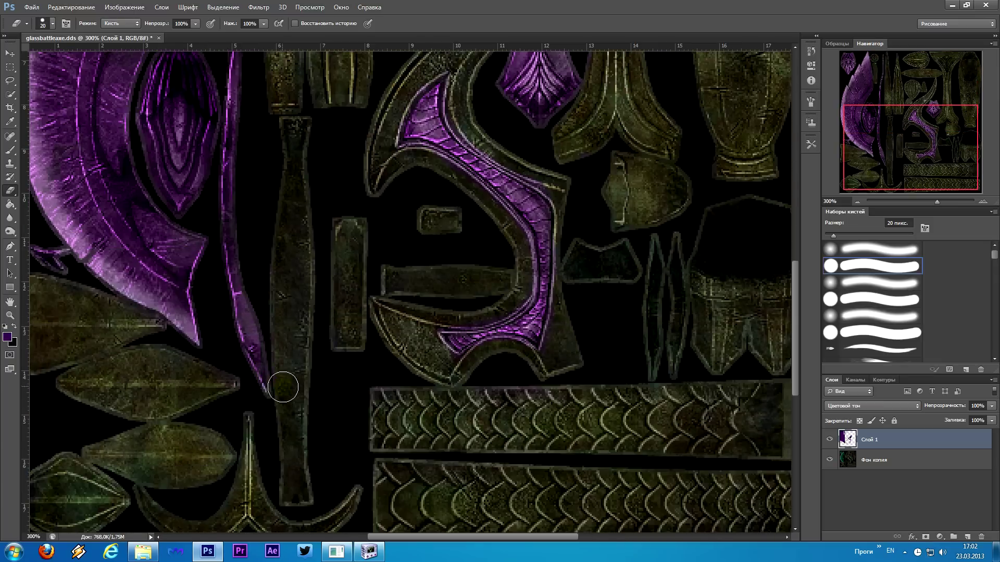
scroll(260, 364, "down", 1)
left_click_drag(929, 179, 926, 135)
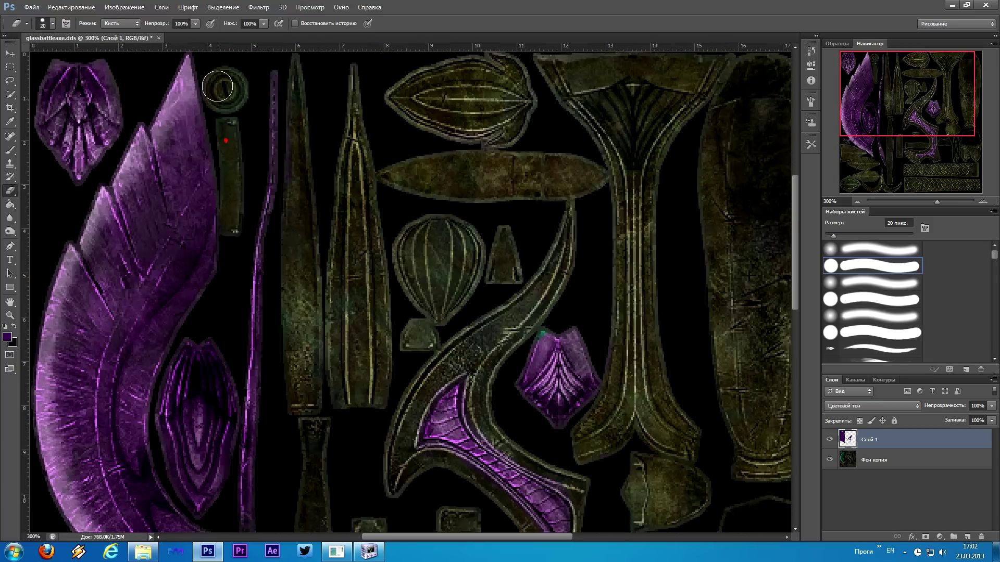
left_click(858, 201)
left_click(858, 202)
left_click(982, 201)
left_click(983, 201)
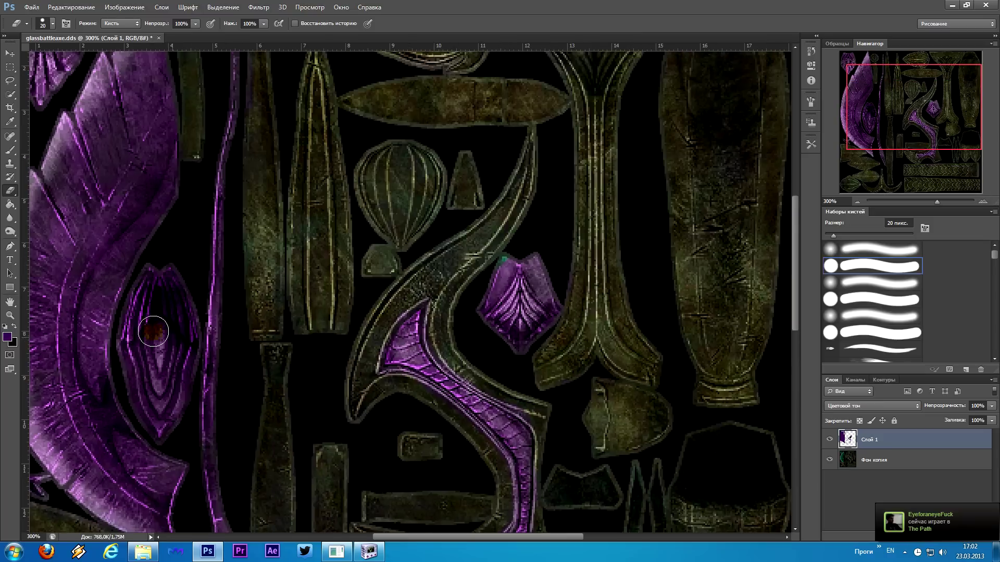
Brush purple back over the gap on the small fan-shaped glass piece and toggle the texture layer to inspect the tint.
left_click(10, 150)
key("e")
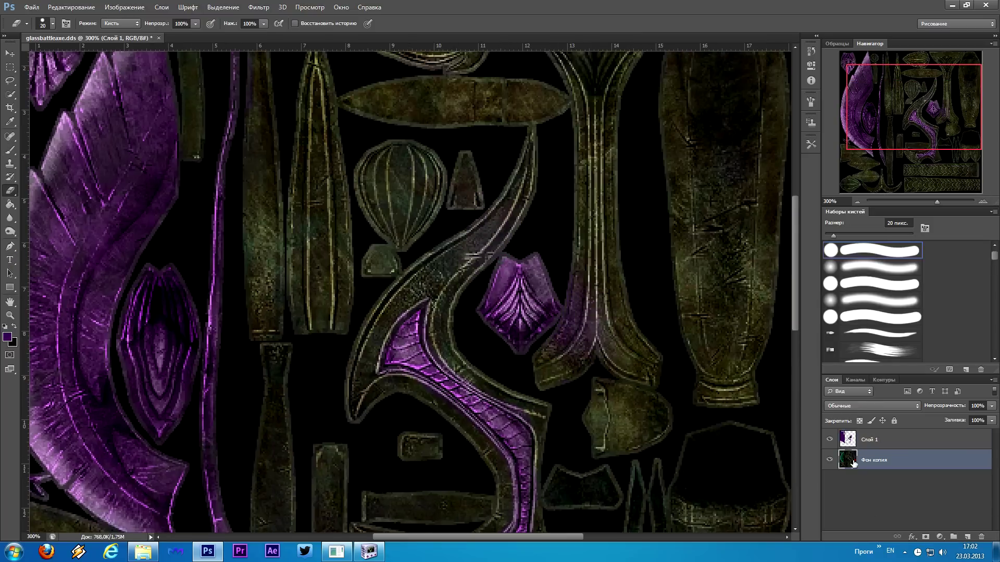
left_click(829, 460)
left_click(830, 460)
left_click(829, 460)
left_click(603, 356)
left_click(830, 460)
Erase stray purple remnants around the curved guard with the texture layer hidden, then show the texture again.
left_click(830, 460)
left_click_drag(414, 446, 374, 426)
left_click_drag(467, 467, 482, 484)
mouse_move(298, 485)
left_mouse_down()
mouse_move(295, 446)
mouse_move(324, 351)
left_mouse_up()
left_click_drag(380, 132, 356, 134)
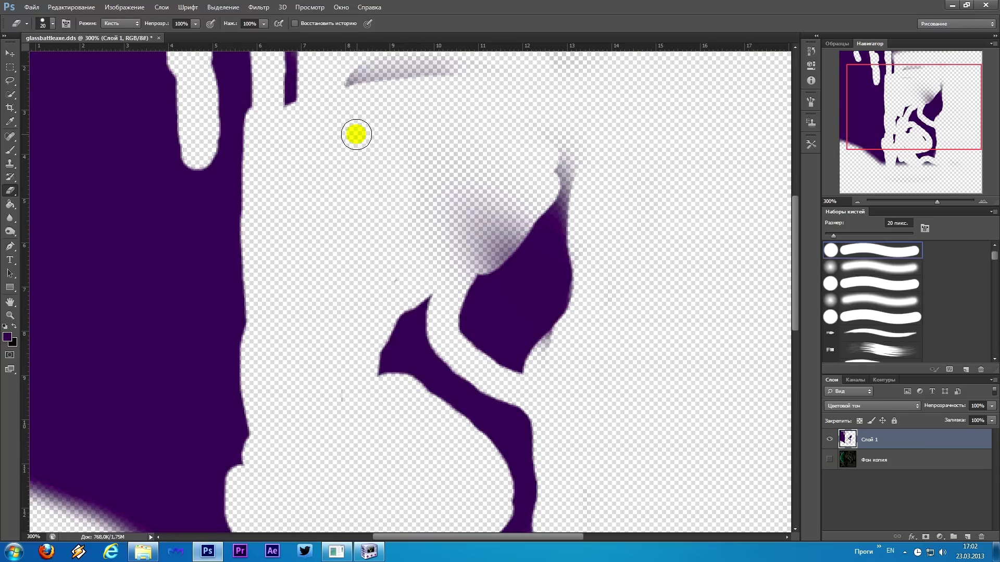
left_click(830, 460)
left_click(830, 460)
left_click(830, 460)
Clean up leftover purple around the fan-shaped piece and the pieces above it, hiding and restoring the texture layer.
mouse_move(560, 243)
left_mouse_down()
mouse_move(522, 239)
mouse_move(471, 255)
left_mouse_up()
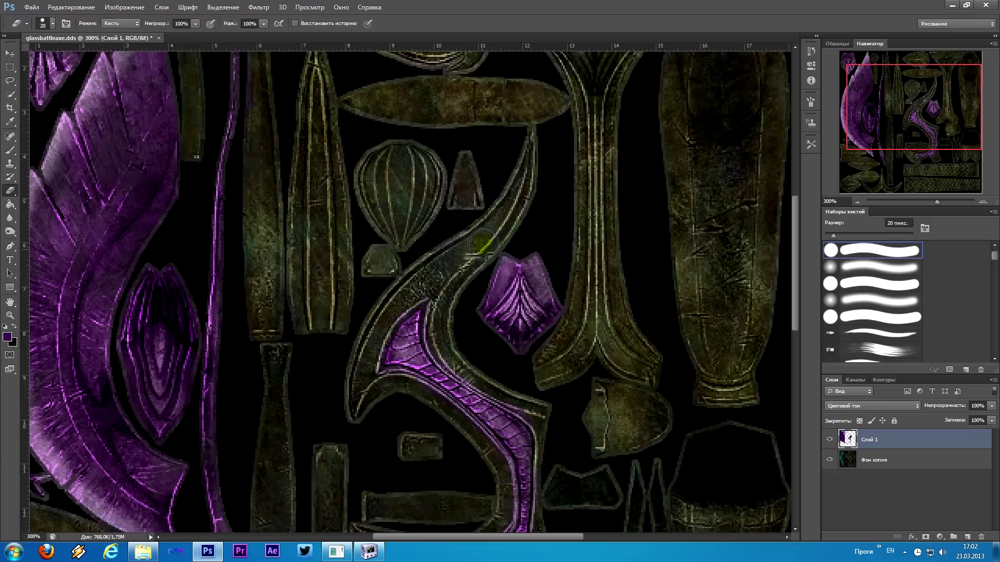
left_click(830, 459)
left_click_drag(565, 224, 538, 196)
scroll(500, 208, "up", 3)
mouse_move(437, 229)
left_mouse_down()
mouse_move(408, 232)
mouse_move(322, 139)
mouse_move(602, 148)
left_mouse_up()
left_click(832, 461)
left_click(830, 460)
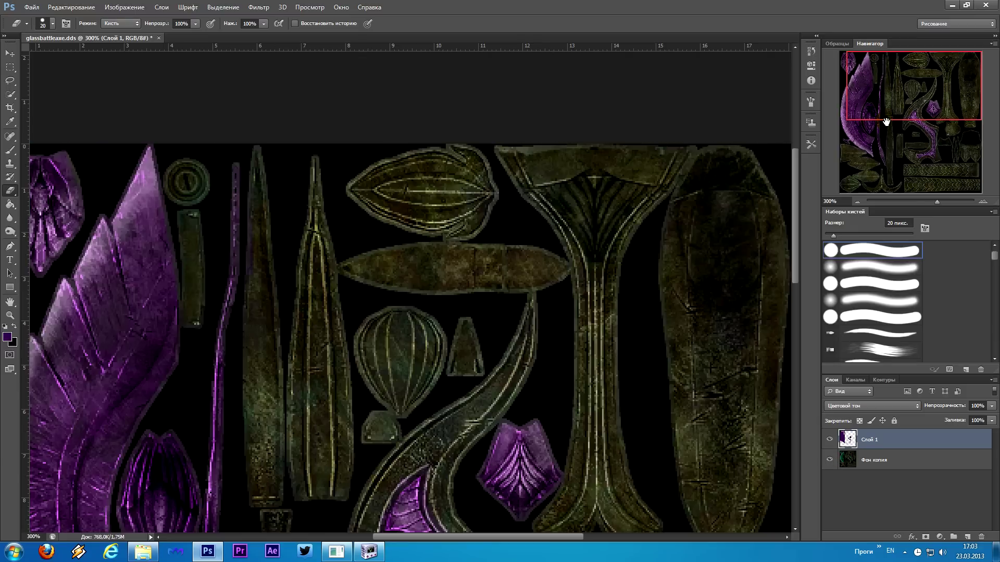
Paint purple onto the lower tip of the long thin glass strip with an 8 px brush.
left_click_drag(886, 122, 879, 179)
key("b")
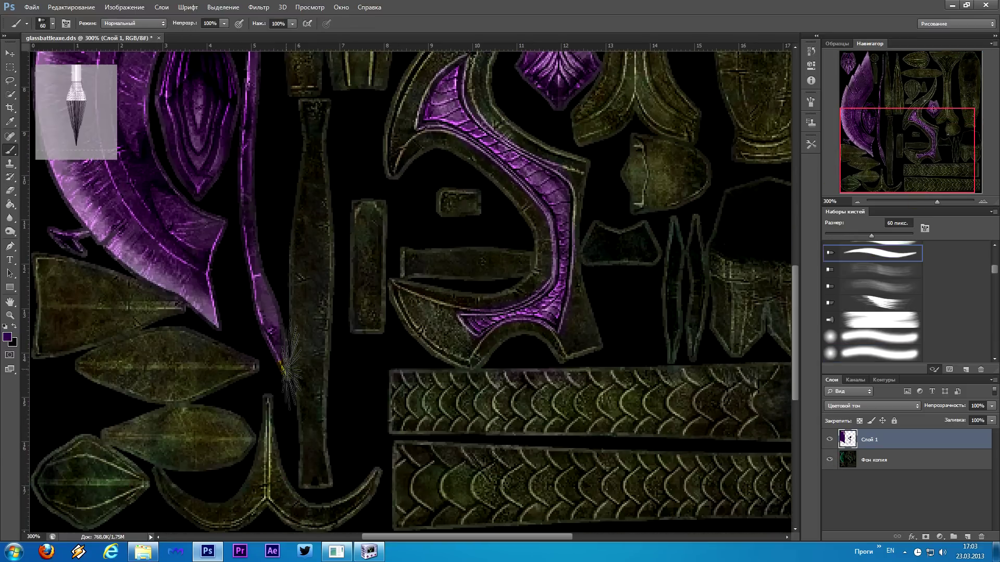
key("bracketleft")
key("bracketleft")
key("bracketleft")
key("bracketleft")
key("bracketleft")
key("bracketleft")
key("bracketleft")
left_click_drag(285, 372, 284, 363)
left_click(857, 202)
left_click(857, 202)
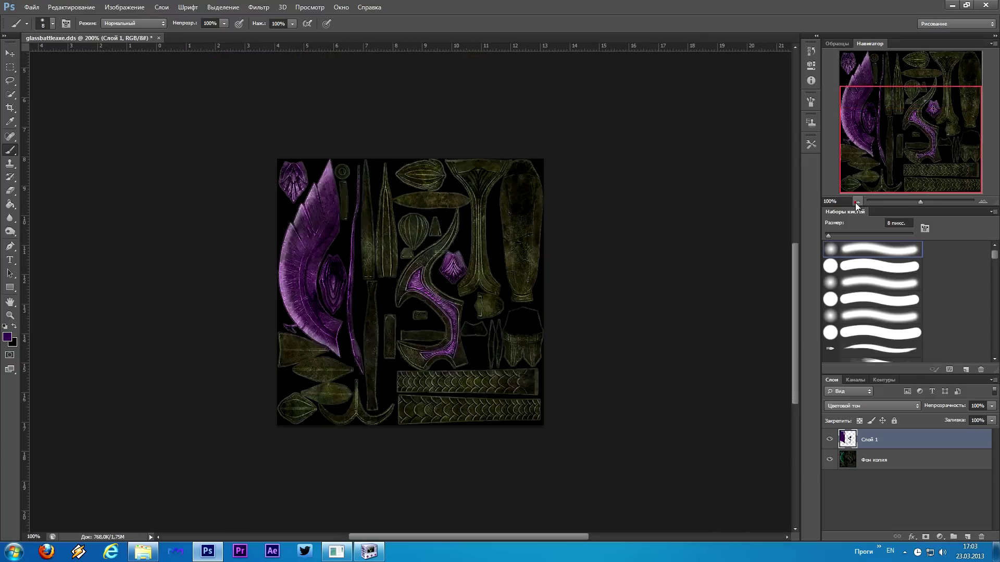
left_click(982, 201)
Try a colour correction on the Фон копия layer and undo it.
left_click(881, 460)
left_click(110, 6)
mouse_move(142, 32)
left_click(333, 86)
mouse_move(465, 195)
left_mouse_down()
mouse_move(480, 195)
mouse_move(461, 190)
left_mouse_up()
left_click_drag(473, 128, 614, 164)
left_click_drag(605, 281, 596, 282)
left_click(730, 179)
key("ctrl+z")
Apply the Sunlight filter from Color Efex Pro 4 to the Фон копия texture layer.
left_click(259, 8)
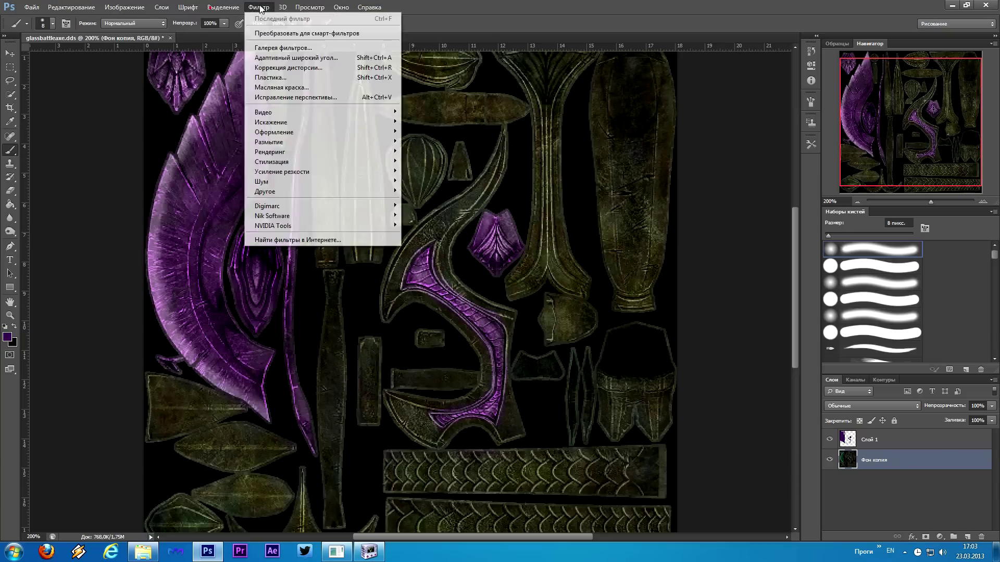
key("Escape")
key("Escape")
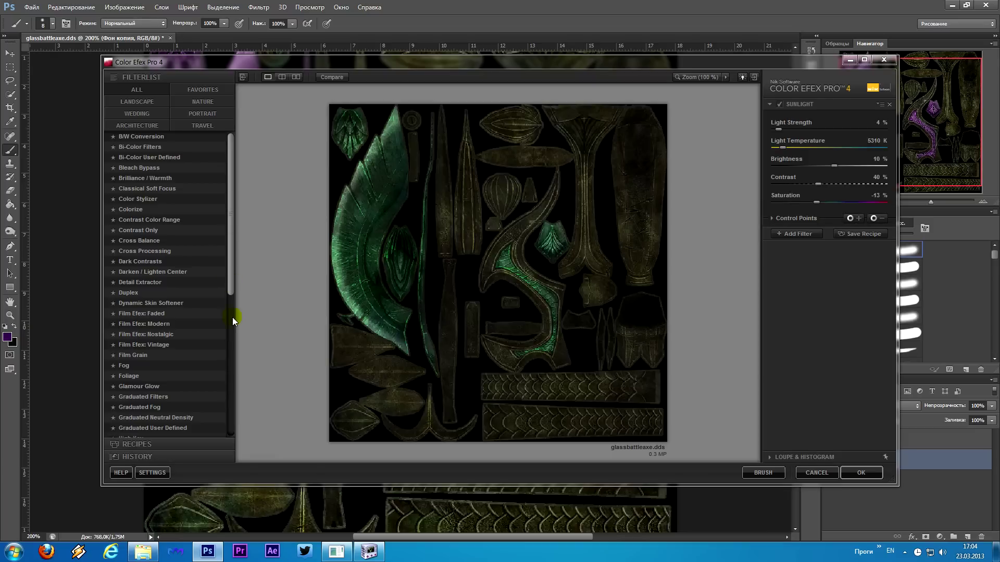
left_click_drag(231, 266, 253, 151)
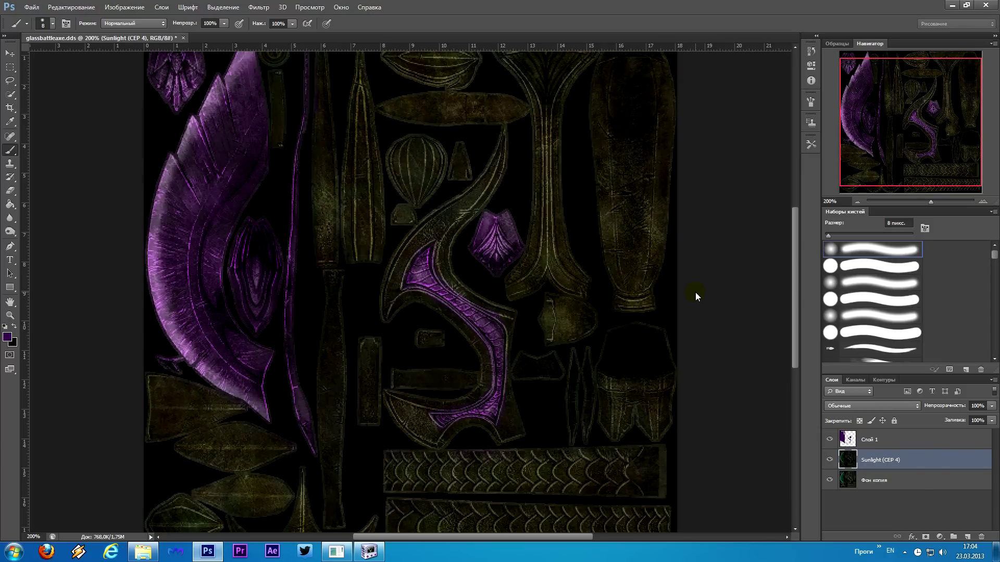
scroll(698, 298, "up", 3)
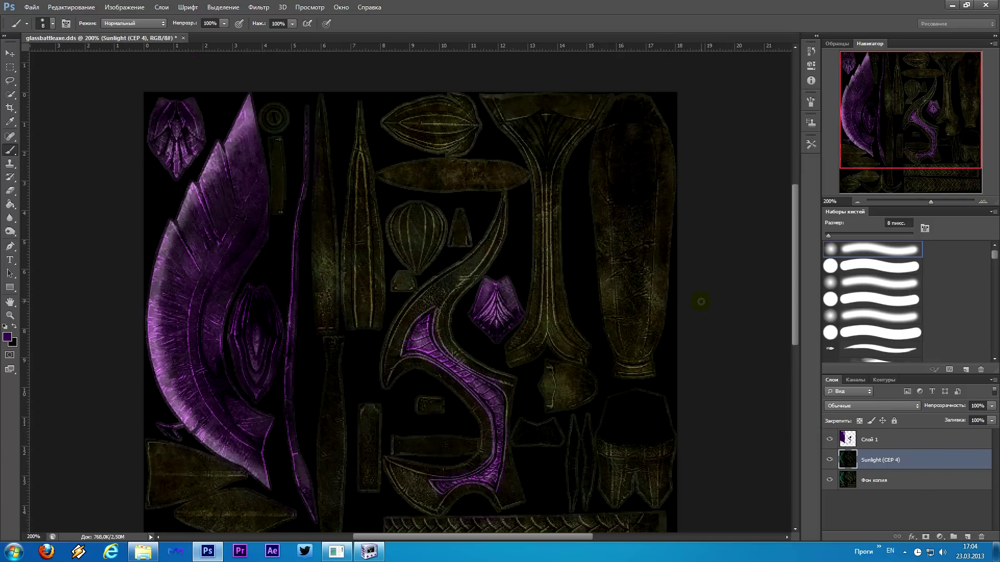
Merge all visible layers, including the purple layer and the Sunlight texture, into a single layer.
scroll(701, 302, "down", 5)
left_click(849, 439)
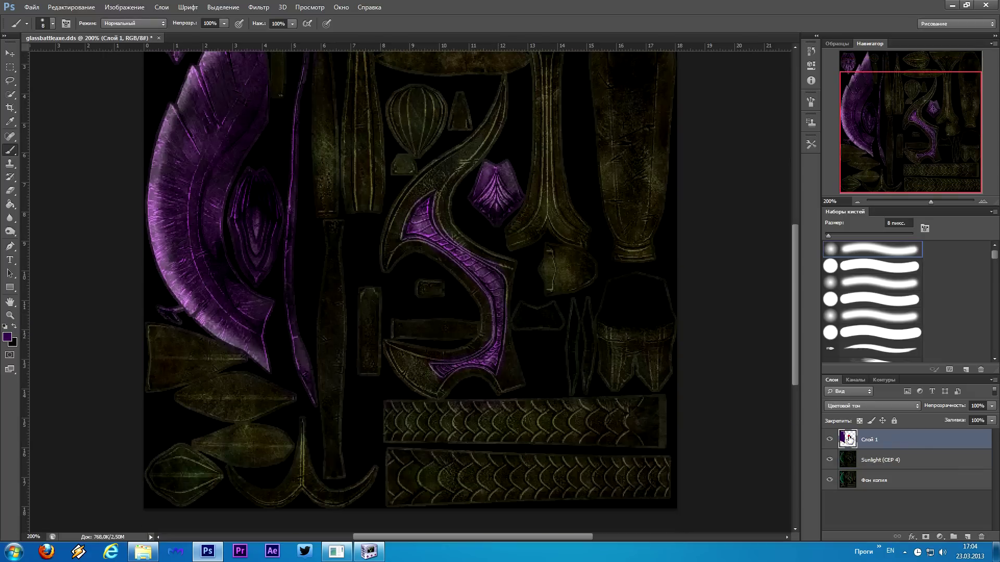
key("ctrl+shift+e")
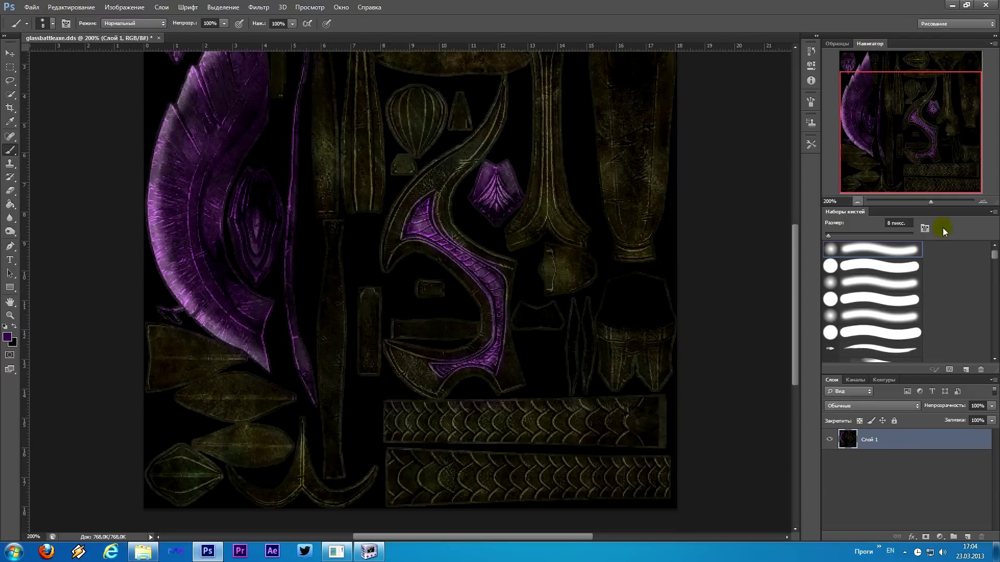
left_click(857, 202)
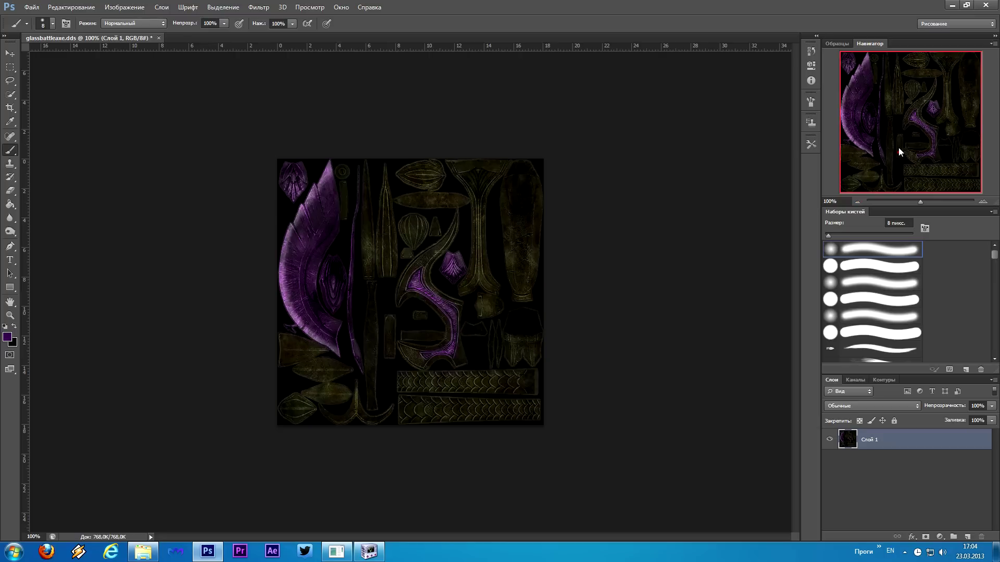
left_click_drag(920, 202, 930, 208)
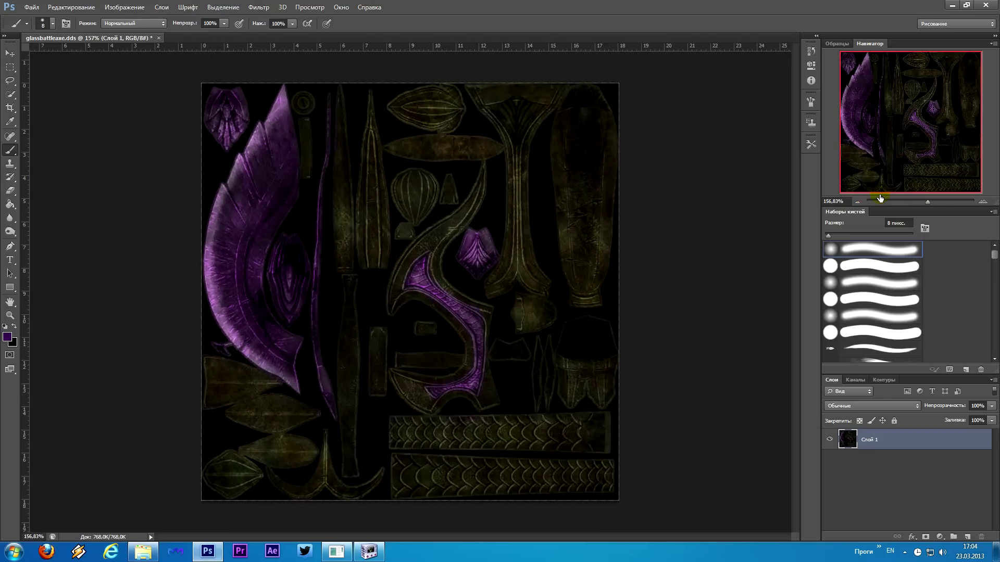
Save a copy of the texture as purplebattleaxe.dds, using the DXT3 ARGB 8 bpp explicit alpha format with generated MIP maps.
left_click(32, 7)
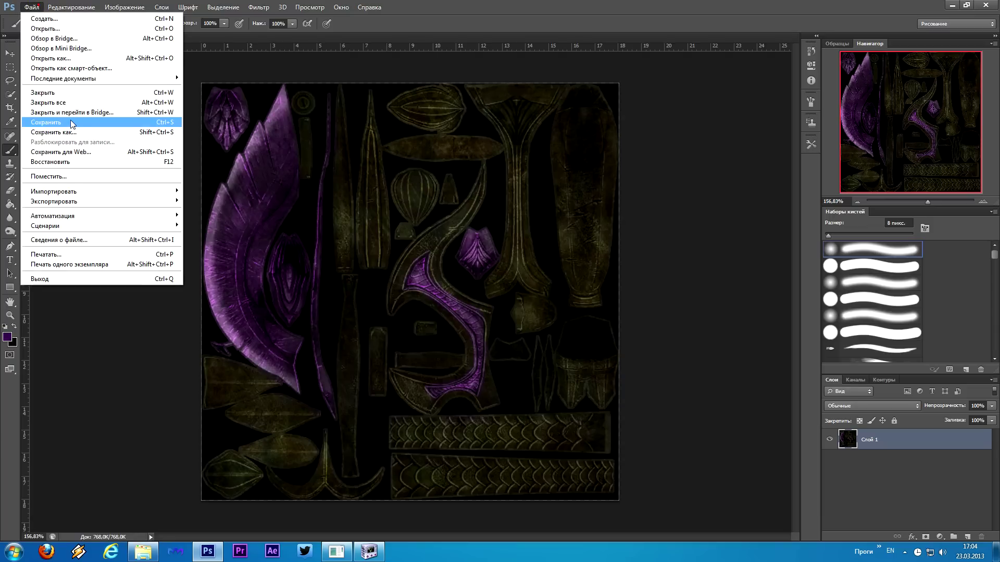
left_click(65, 135)
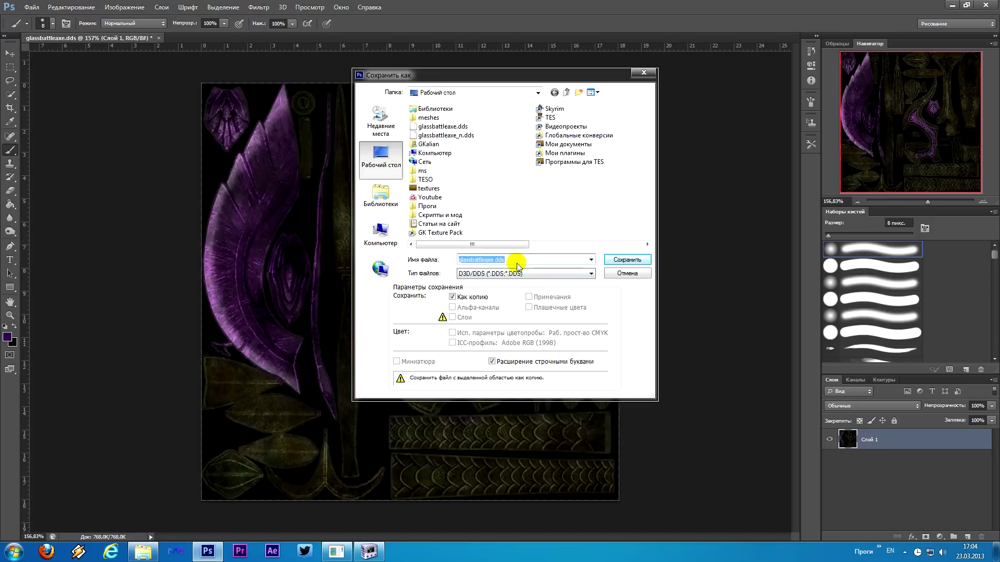
left_click(493, 260)
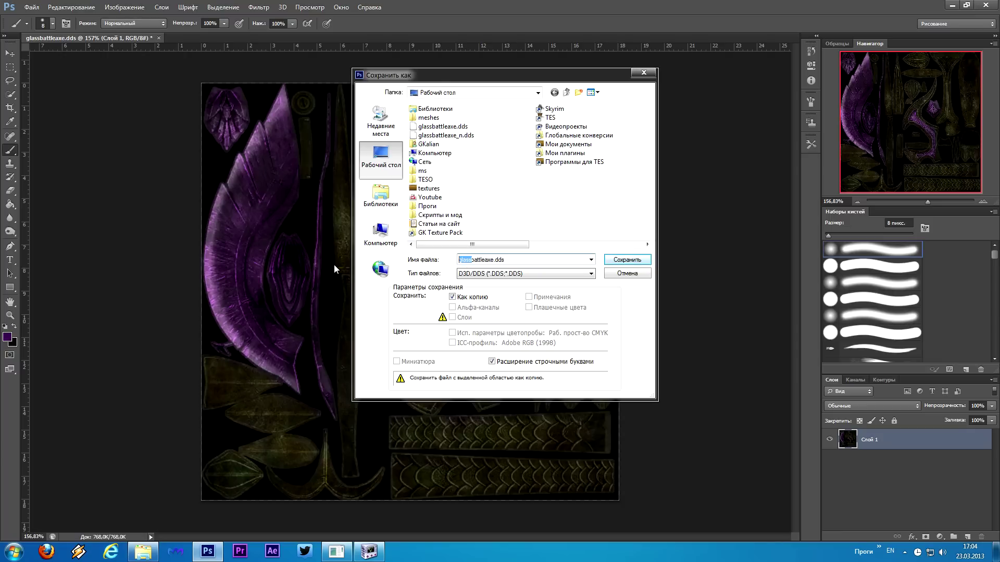
type("purple")
left_click(631, 260)
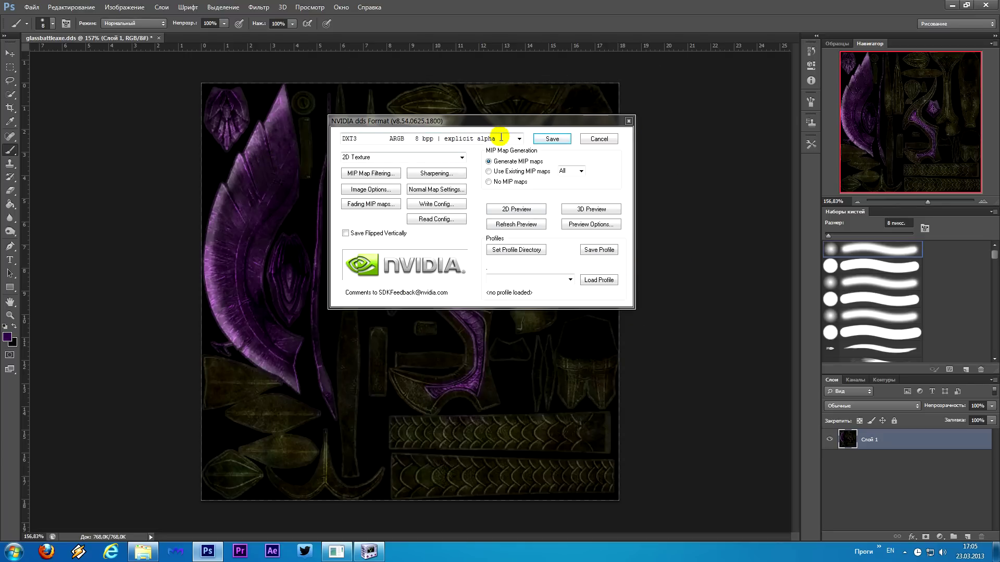
left_click(519, 139)
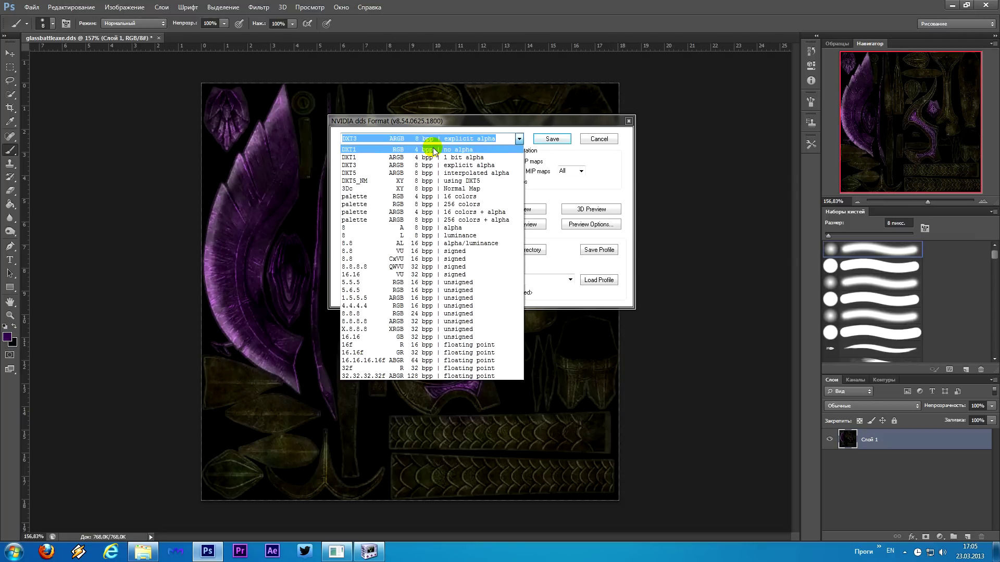
left_click(479, 165)
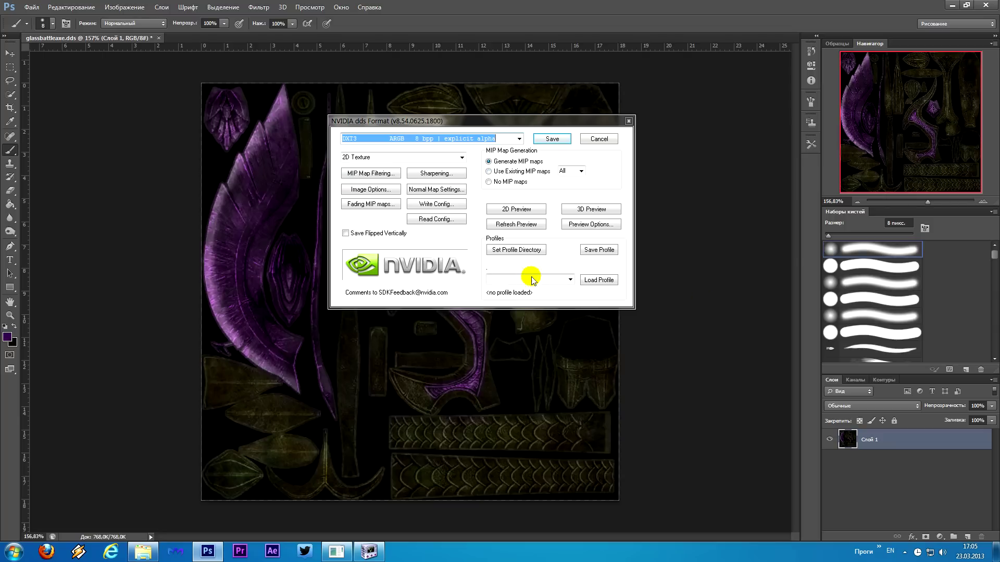
left_click(565, 139)
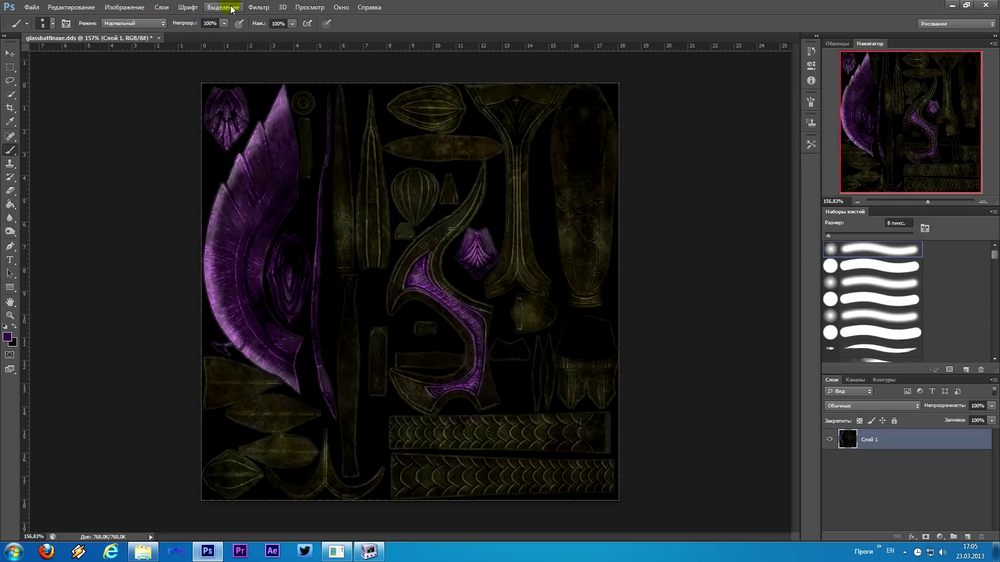
Try the NVIDIA NormalMapFilter with scale 5 on the merged layer and undo it.
left_click(257, 8)
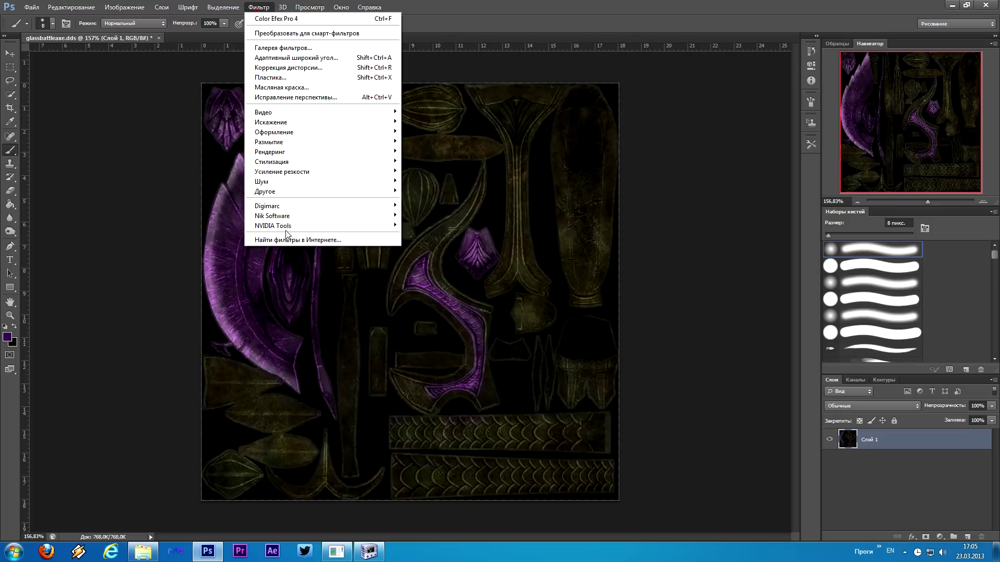
mouse_move(290, 229)
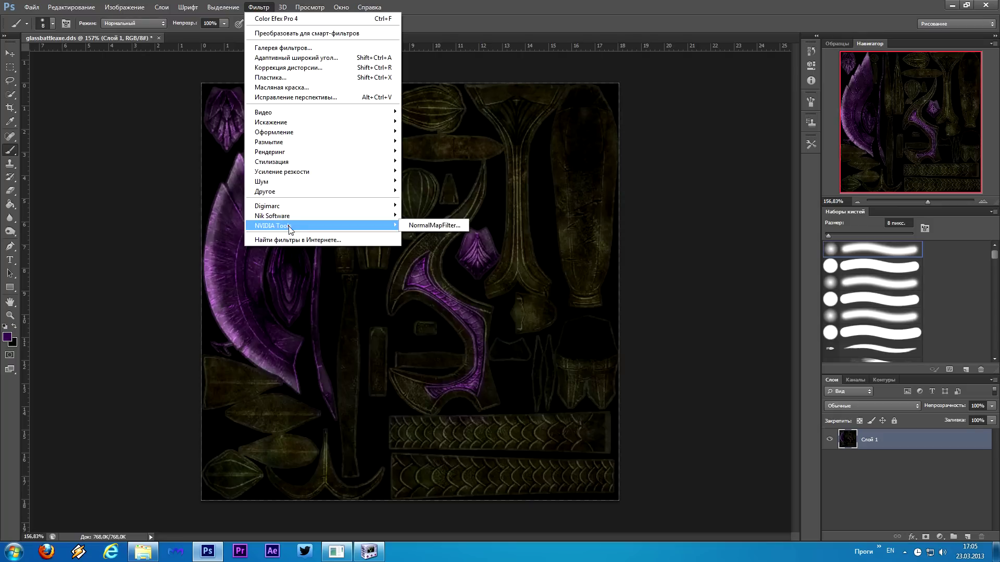
left_click(427, 226)
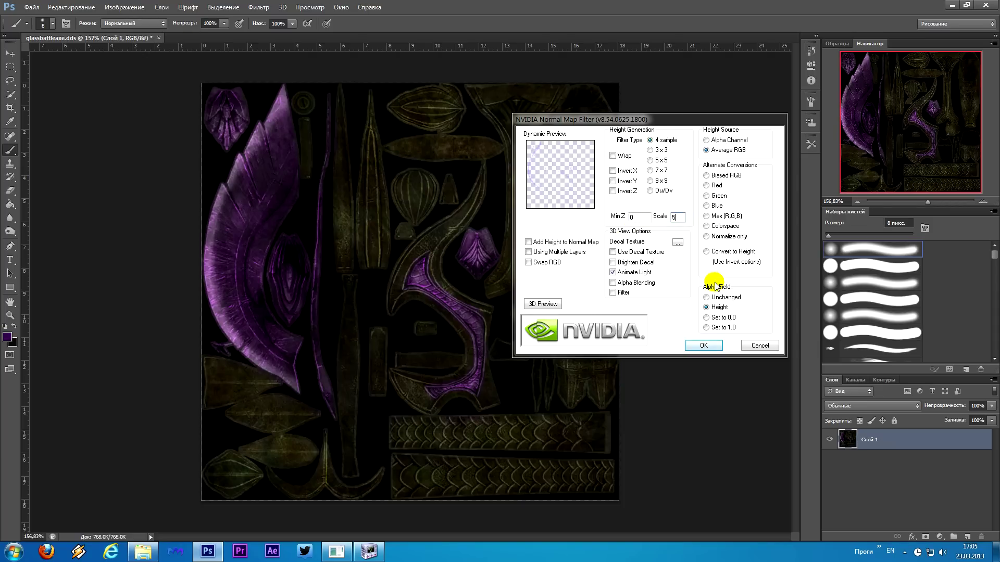
left_click(701, 346)
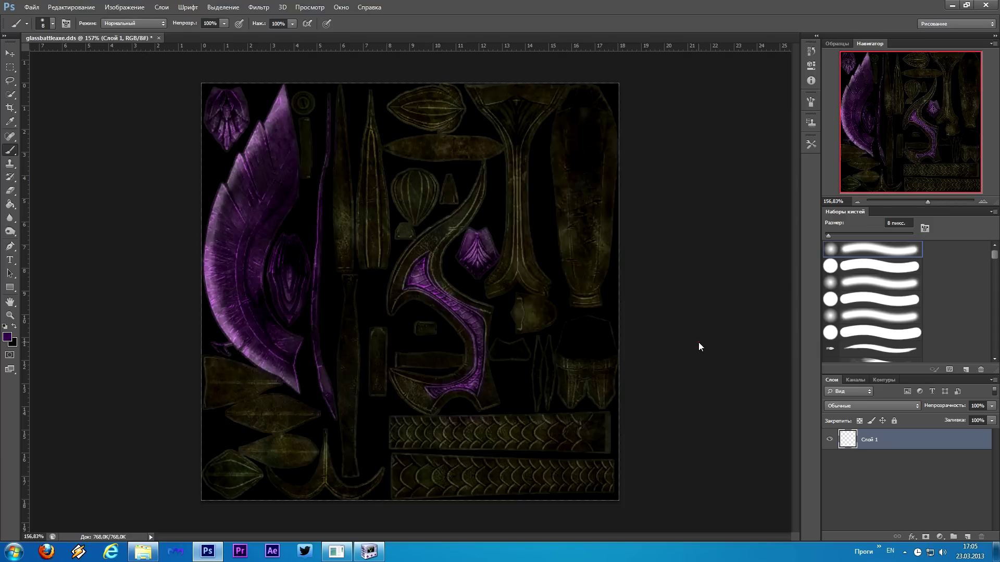
key("ctrl+z")
Add an empty layer beneath the merged texture layer and flatten the image into a single background.
left_click(967, 537, "ctrl")
left_click(850, 442)
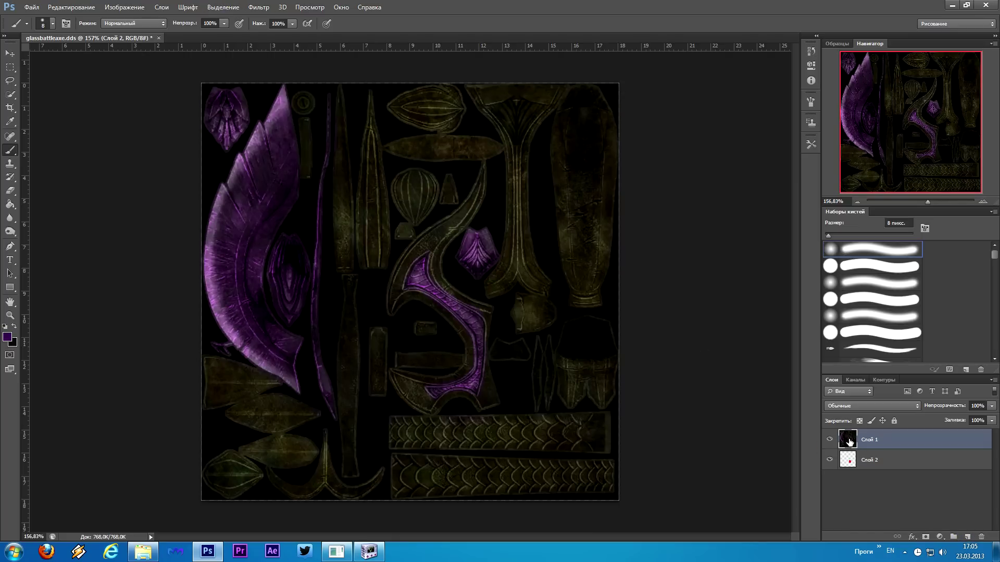
left_click(151, 10)
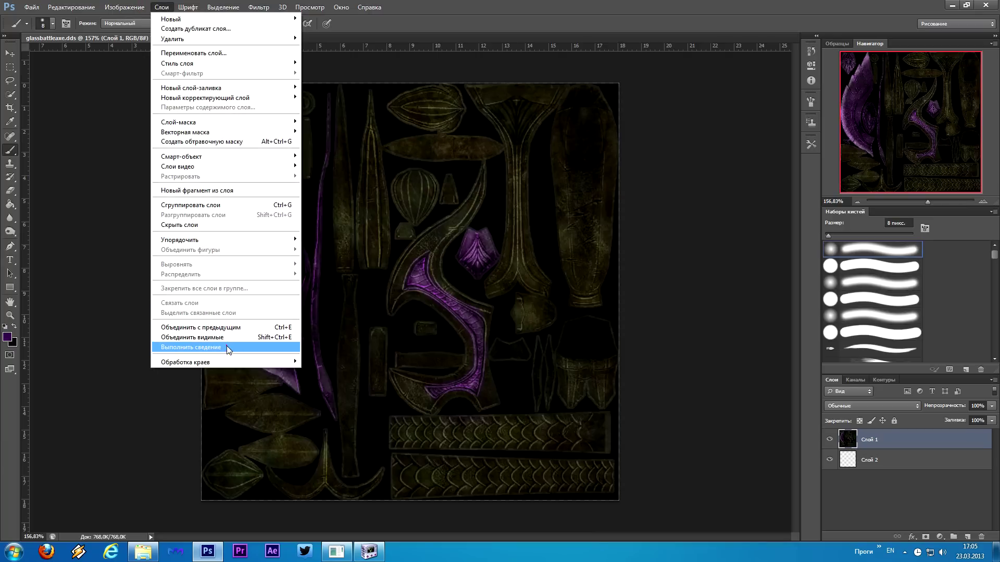
left_click(226, 347)
Turn the flattened axe texture into a normal map with the NVIDIA NormalMapFilter.
left_click(251, 10)
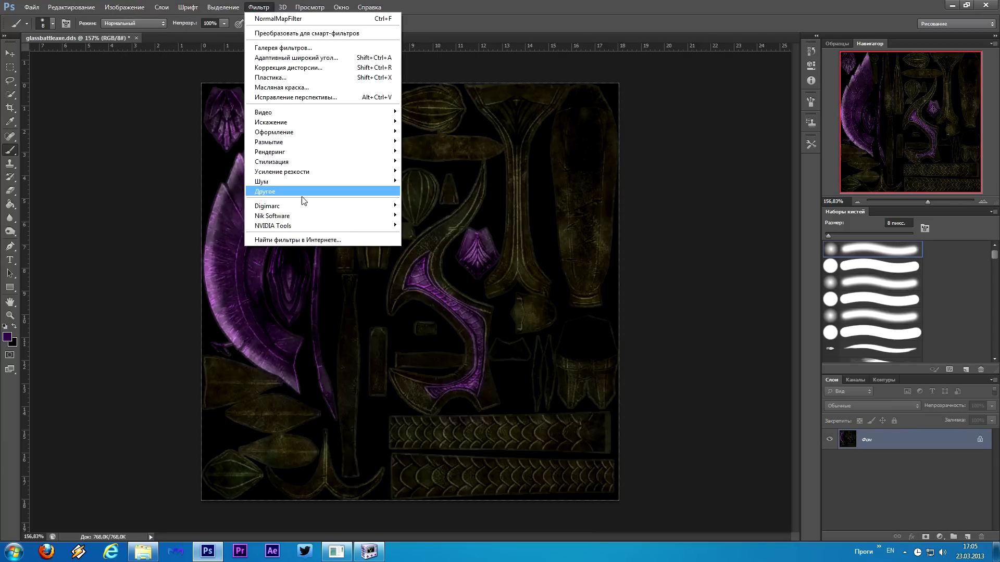
mouse_move(334, 228)
left_click(419, 227)
left_click_drag(169, 41, 753, 101)
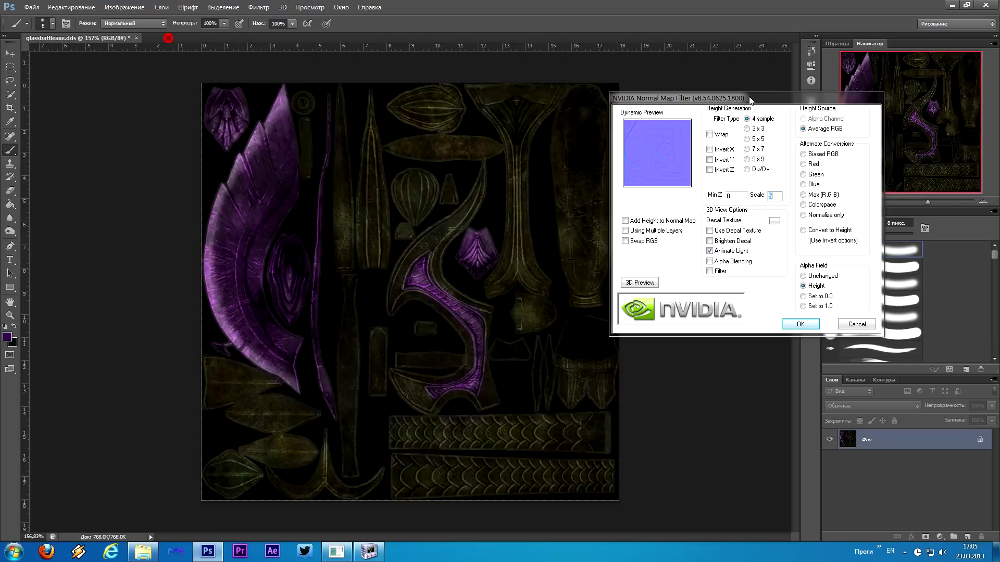
left_click(781, 195)
left_click(799, 324)
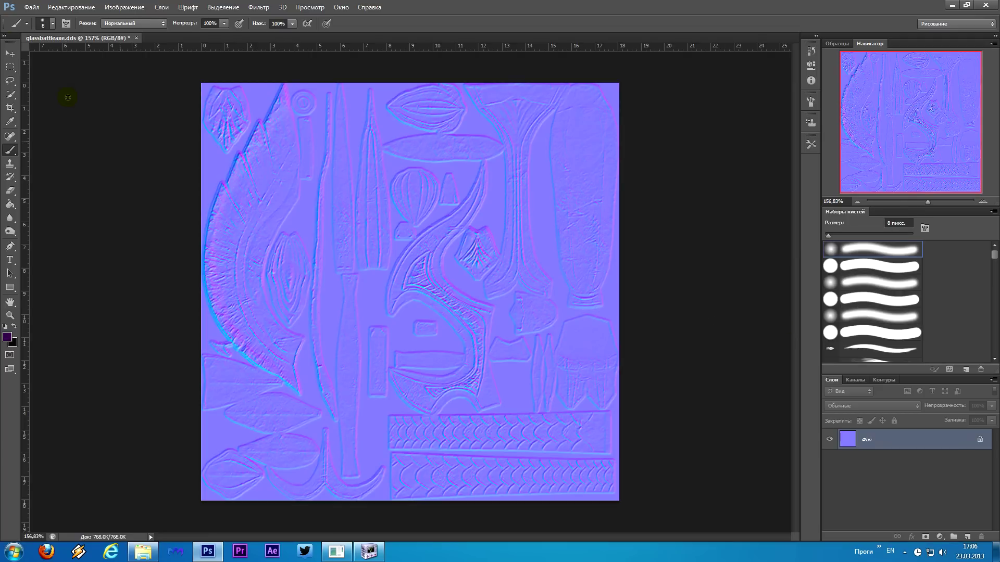
Save the normal map as purplebattleaxe_n.dds in the DXT3 ARGB 8 bpp explicit alpha format.
left_click(32, 7)
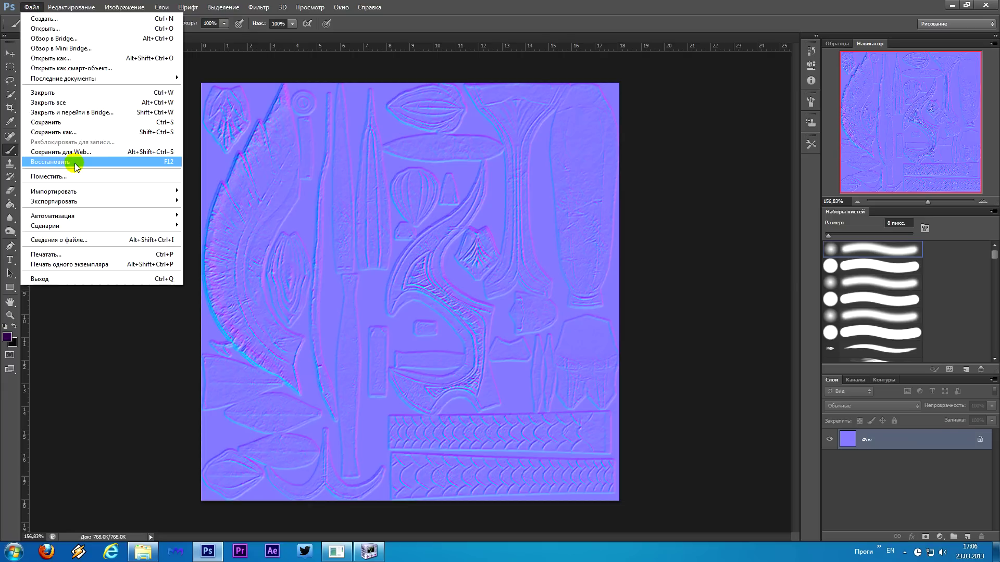
left_click(82, 134)
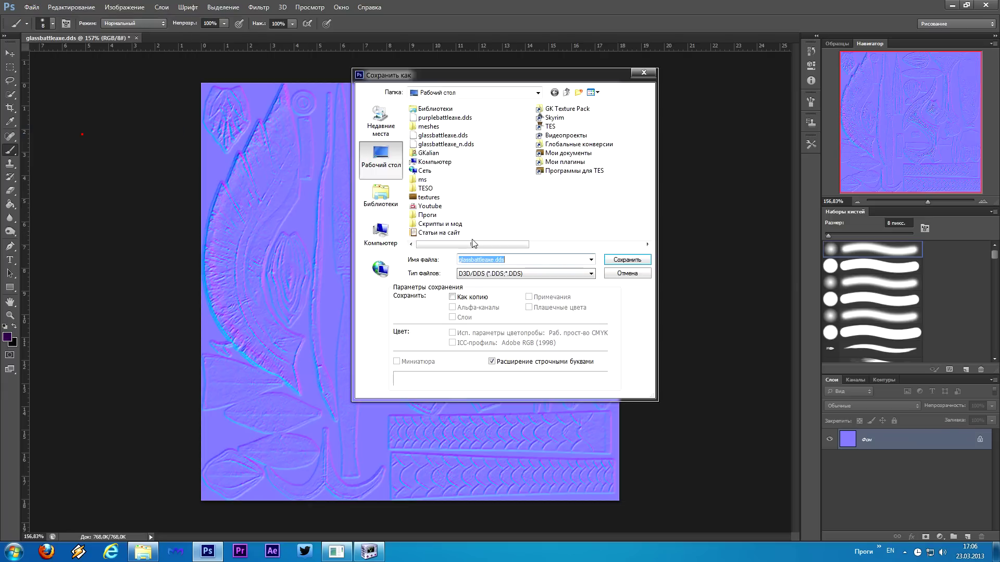
left_click(443, 118)
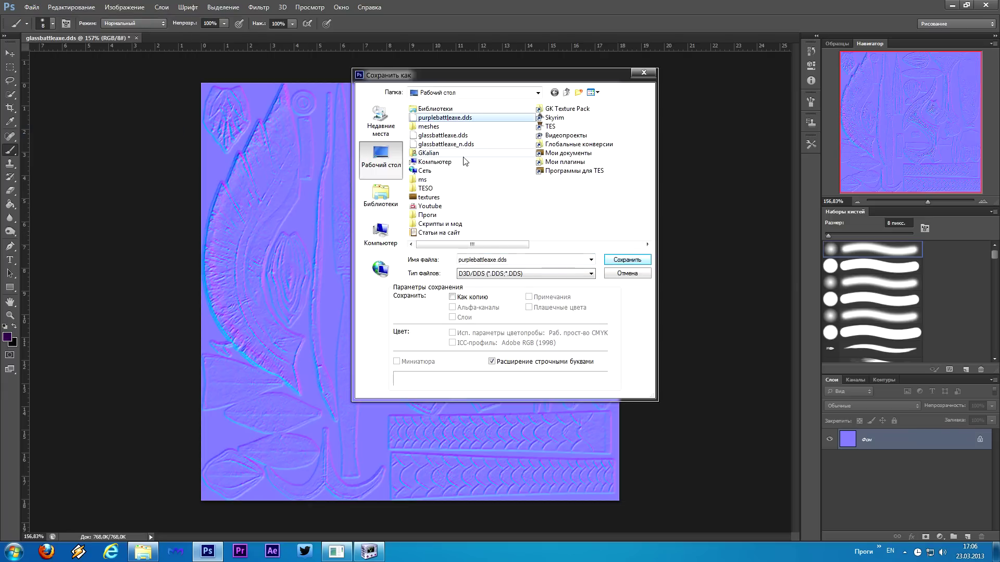
left_click(496, 259)
left_click(496, 259)
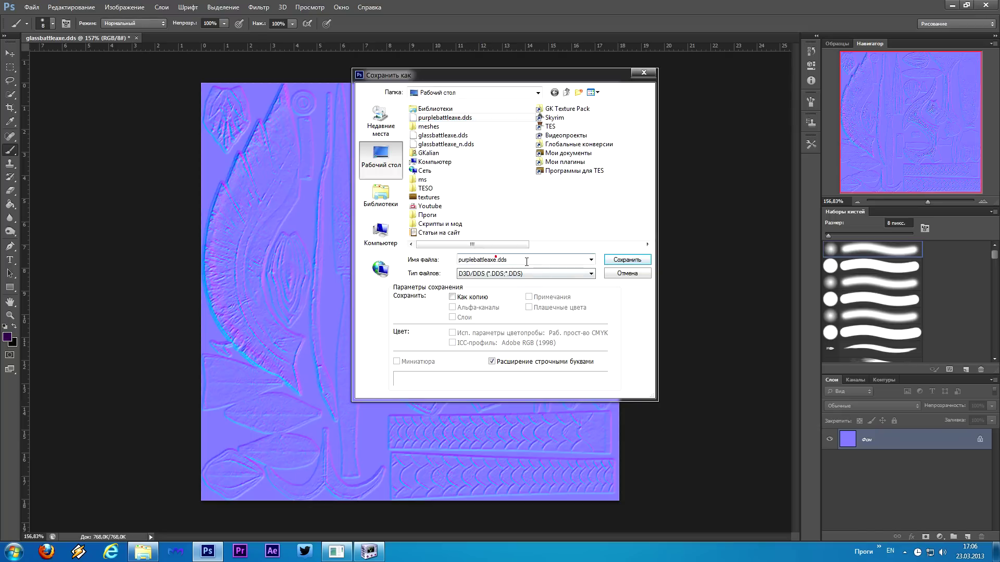
type("_")
left_click(617, 261)
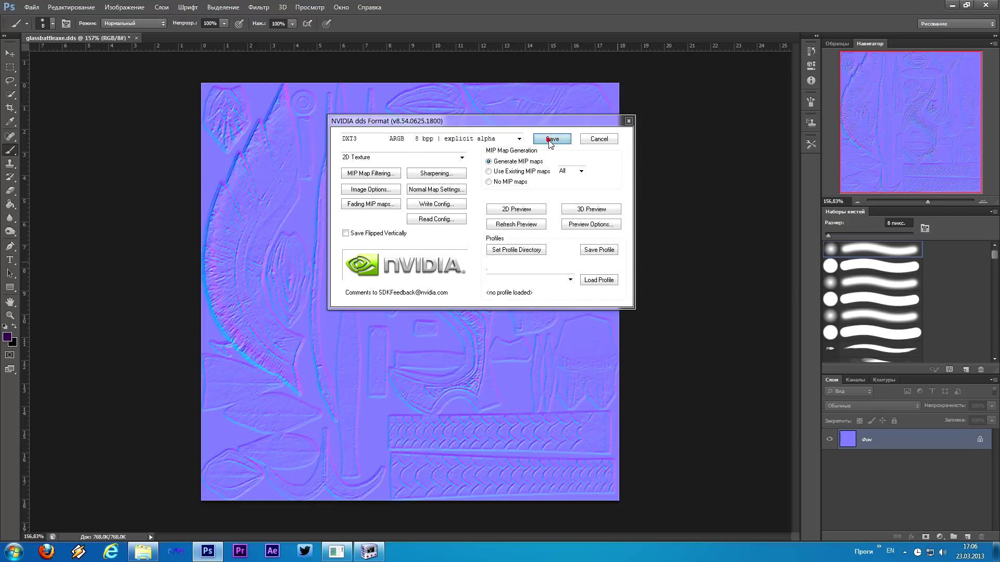
left_click(551, 140)
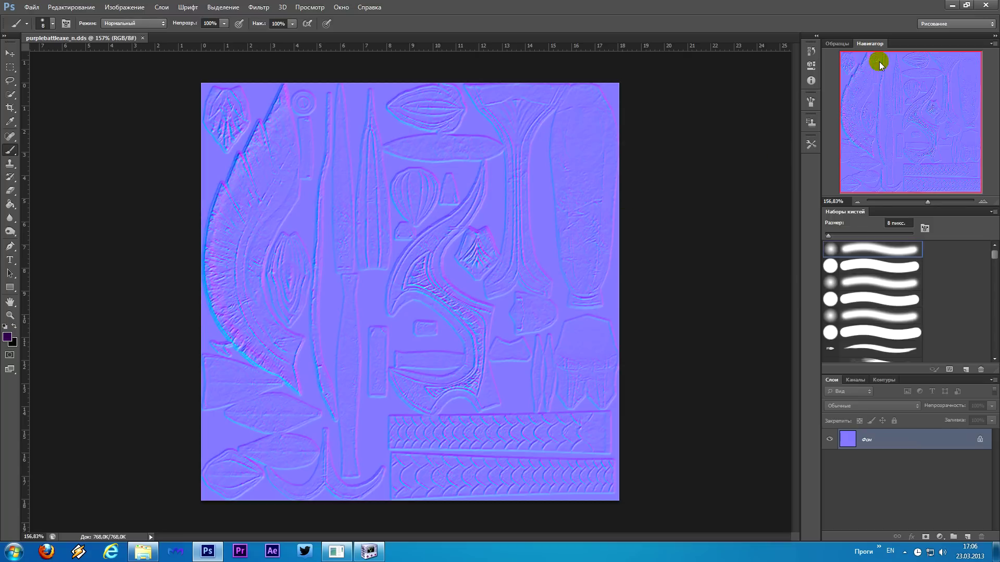
Switch to the desktop and delete the two original glassbattleaxe DDS texture files.
left_click(955, 7)
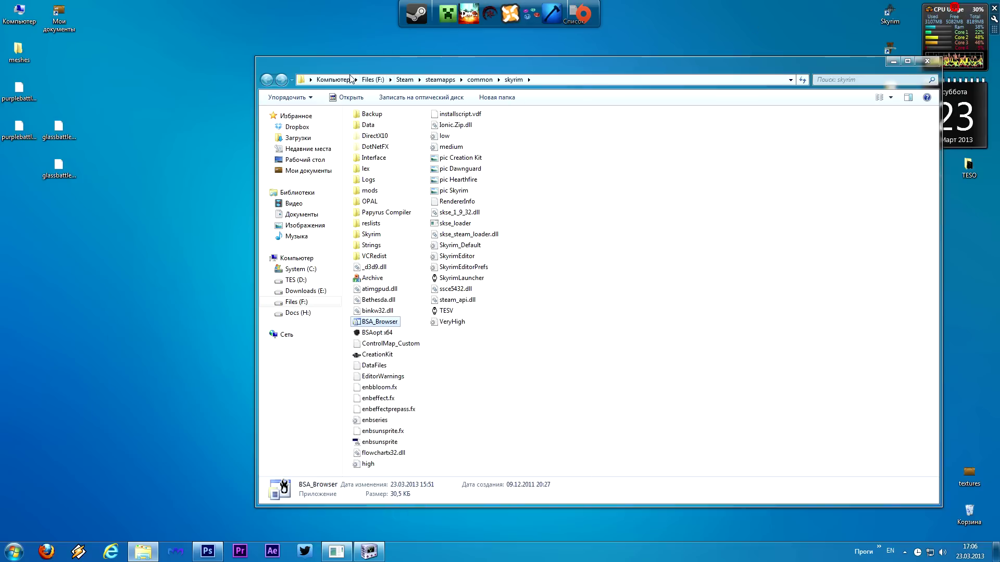
left_click(15, 85)
left_click_drag(104, 114, 145, 290)
key("Delete")
key("Return")
Move the two purplebattleaxe texture files together to a free area of the desktop.
left_click(24, 94)
left_click(25, 131)
left_click_drag(57, 83, 22, 138)
left_click_drag(21, 138, 94, 276)
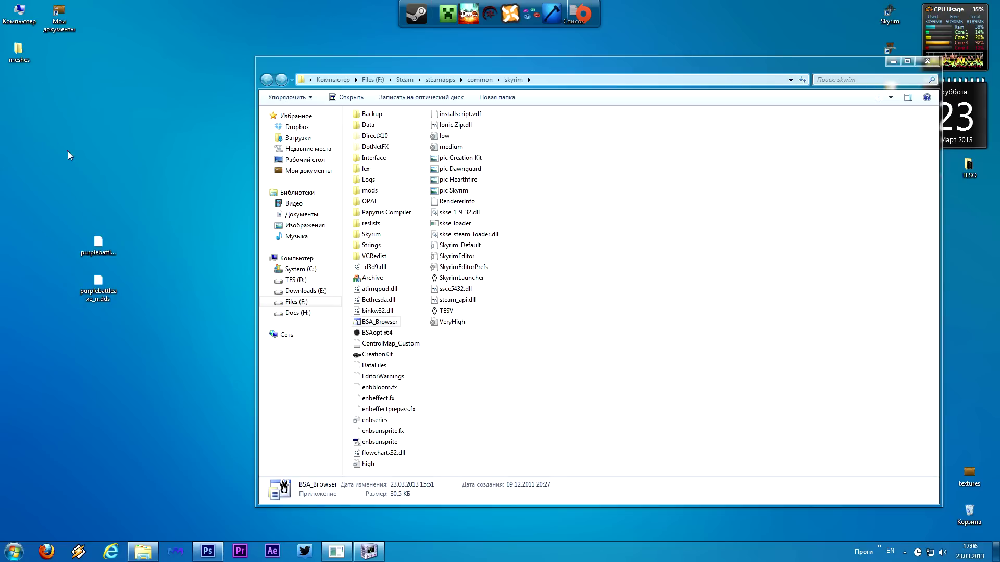
Move the glassbattleaxe mesh out of the meshes folder onto the desktop, directly above the two purplebattleaxe textures.
double_click(19, 52)
double_click(412, 76)
double_click(416, 74)
left_click(423, 75)
left_click_drag(422, 73, 96, 172)
left_click(964, 5)
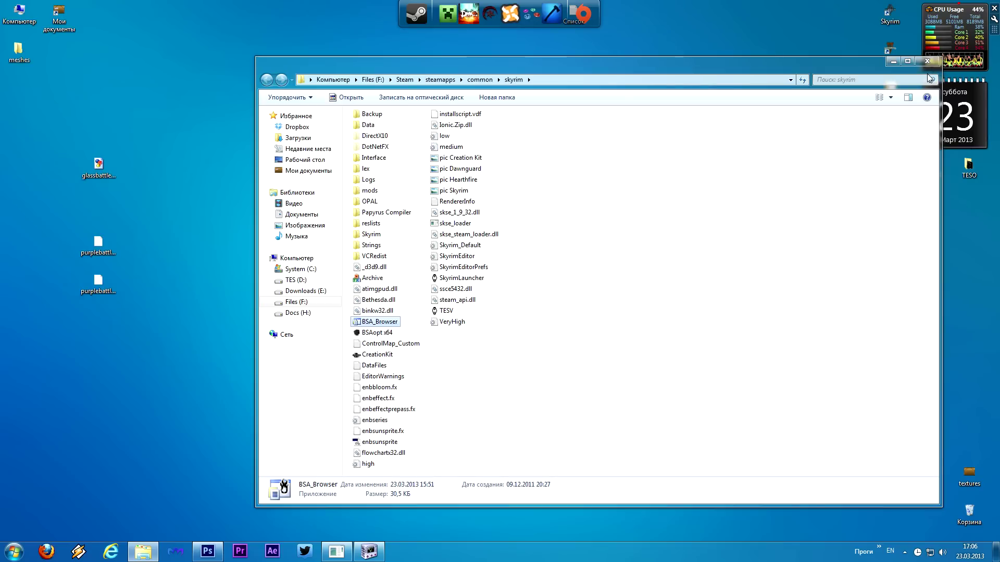
left_click_drag(96, 169, 96, 208)
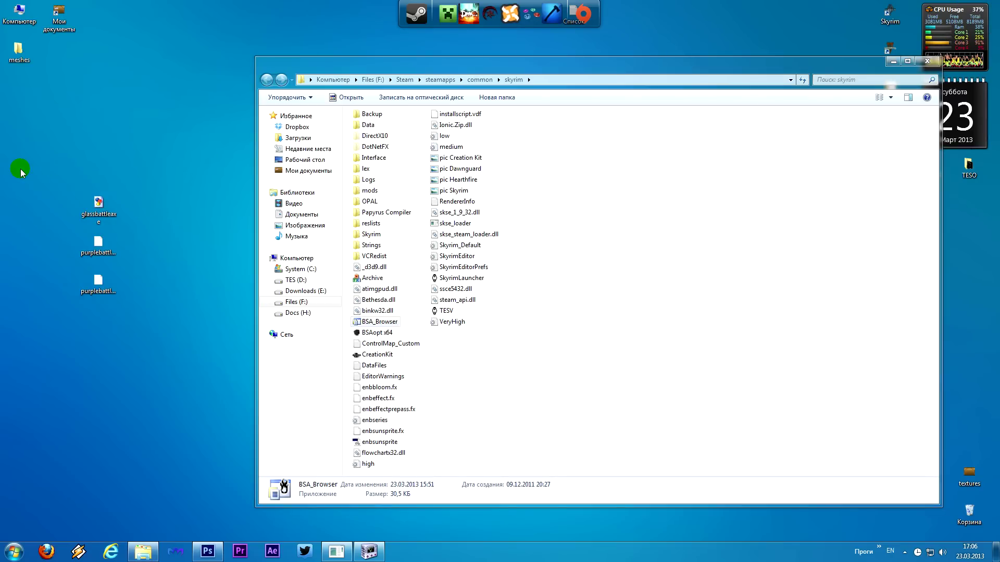
left_click(81, 199)
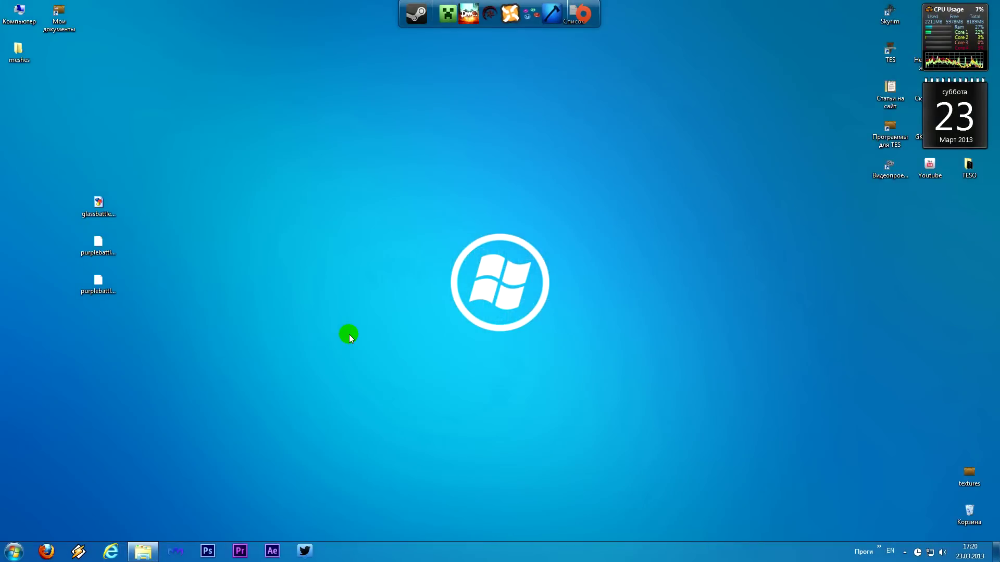
left_click(94, 219)
left_click(102, 295)
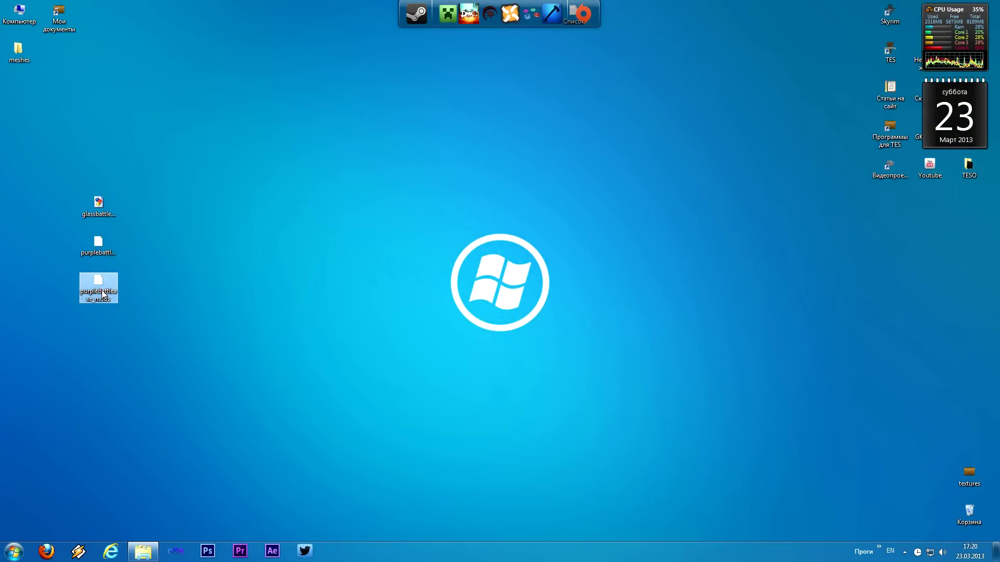
right_click(282, 209)
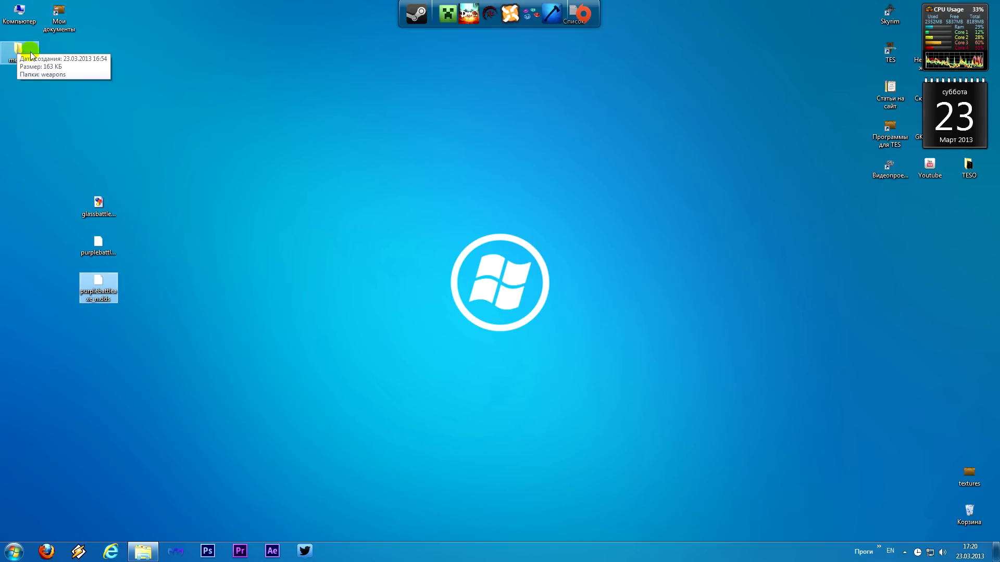
Open the meshes\weapons\glass folder and select the 1stpersonglassbattleaxe model file.
double_click(22, 63)
left_click_drag(294, 31, 304, 42)
left_click_drag(405, 47, 596, 82)
left_click(376, 146)
double_click(377, 149)
double_click(375, 149)
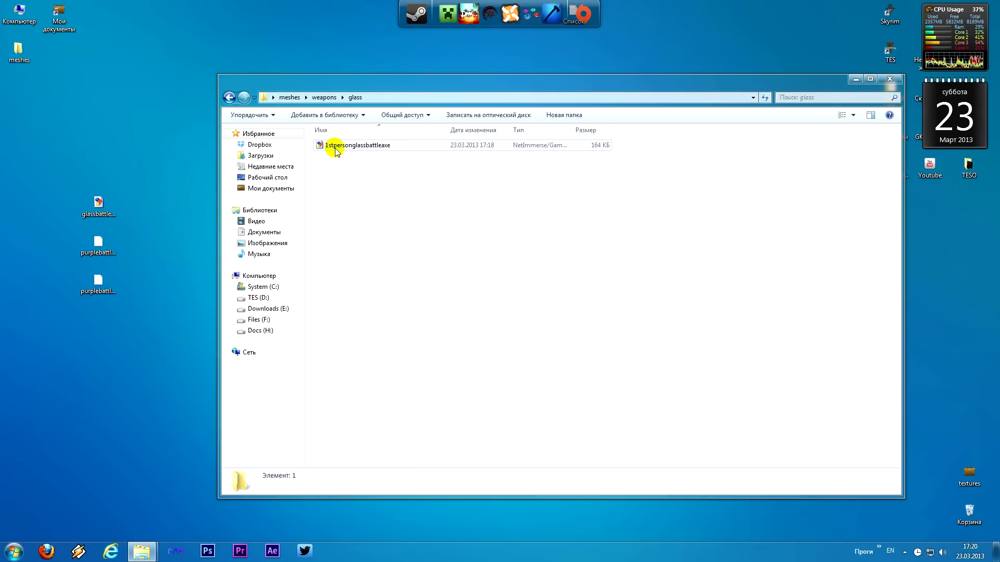
left_click(329, 148)
left_click(353, 150)
left_click_drag(353, 151, 150, 154)
left_click(367, 179)
left_click(355, 147)
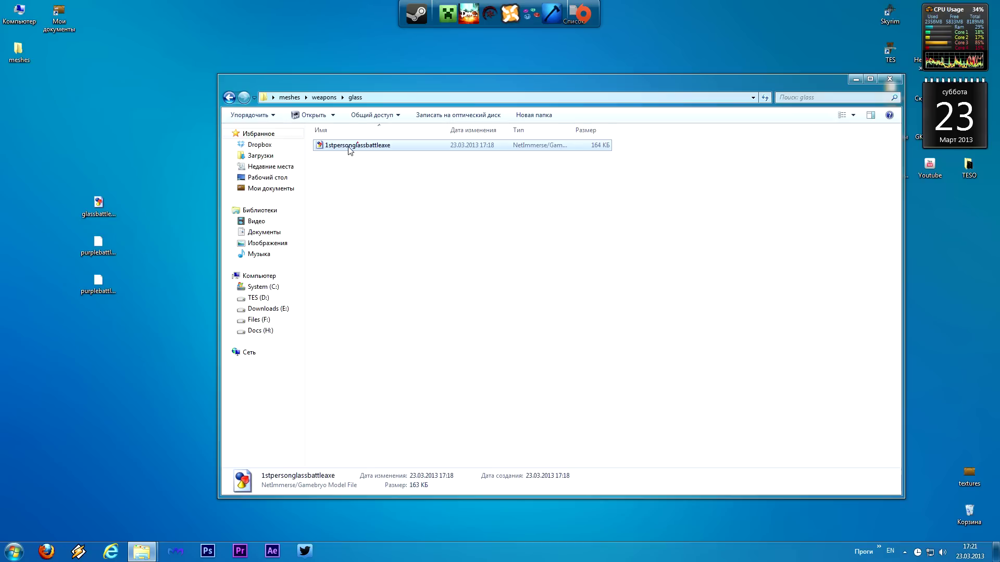
Place a copy of the 1stpersonglassbattleaxe mesh on the desktop beside the glassbattleaxe mesh and close the glass folder window.
left_click(166, 205)
key("ctrl+v")
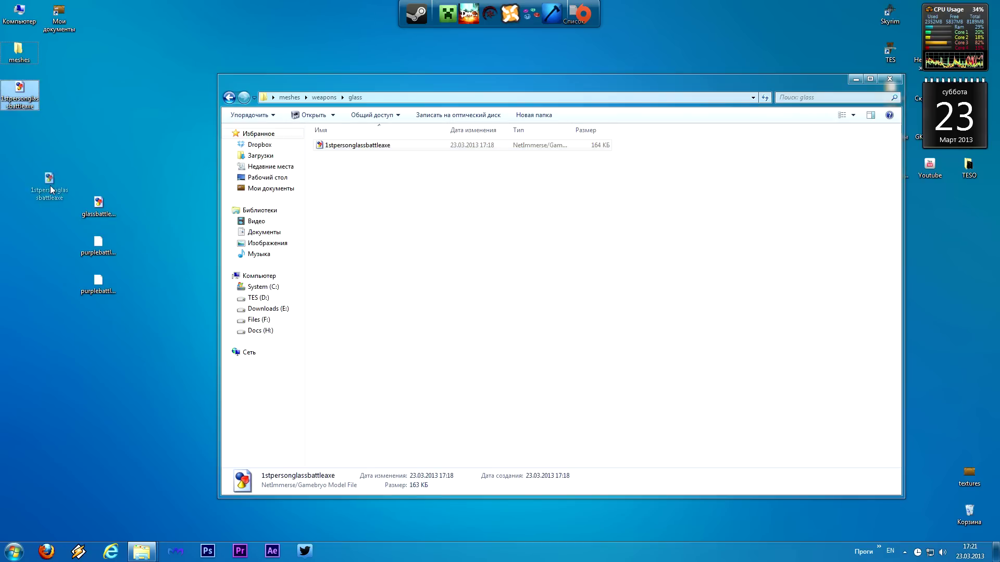
left_click(541, 276)
left_click(884, 81)
left_click(100, 269)
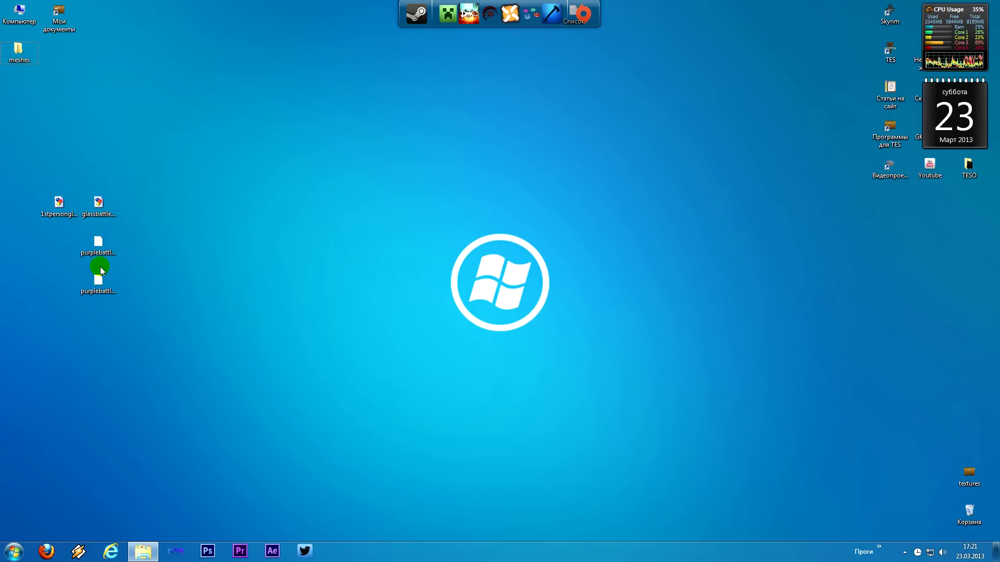
Arrange the two purplebattleaxe textures side by side on the desktop, directly below the two mesh files.
left_click(94, 259)
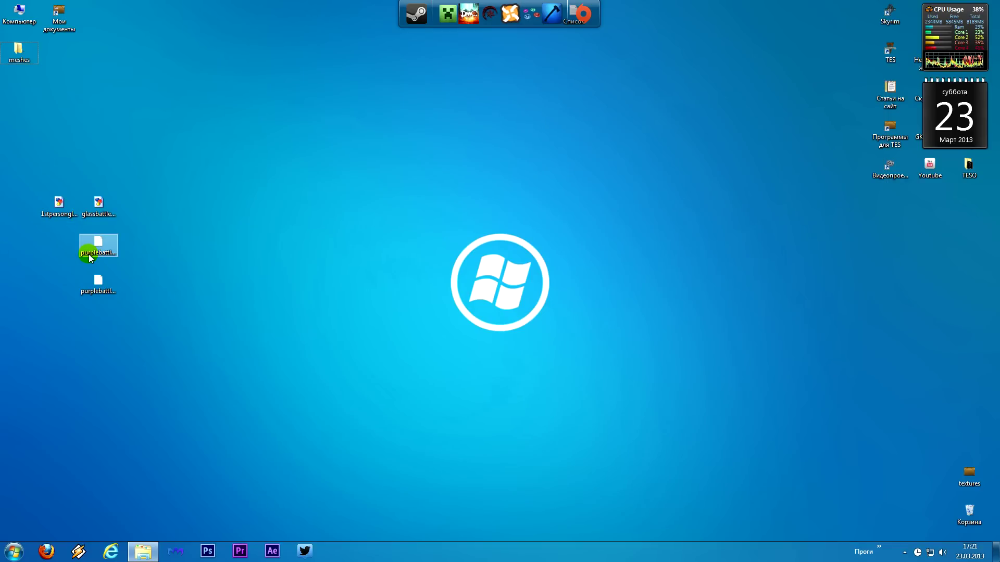
left_click_drag(94, 258, 55, 258)
left_click_drag(9, 183, 137, 230)
left_click(161, 235)
Open the Data folder of the Skyrim installation and locate its meshes and Textures folders.
double_click(889, 16)
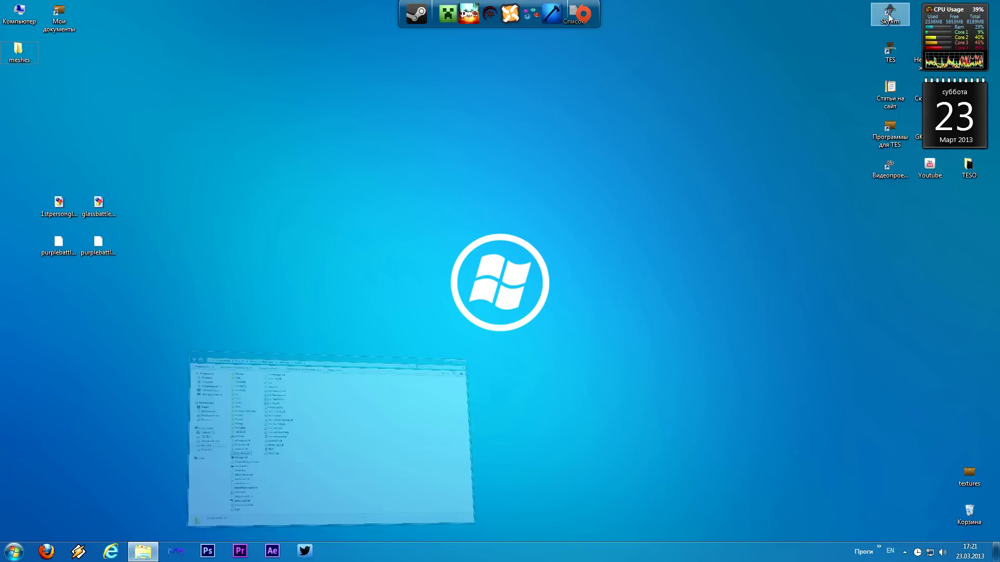
double_click(382, 127)
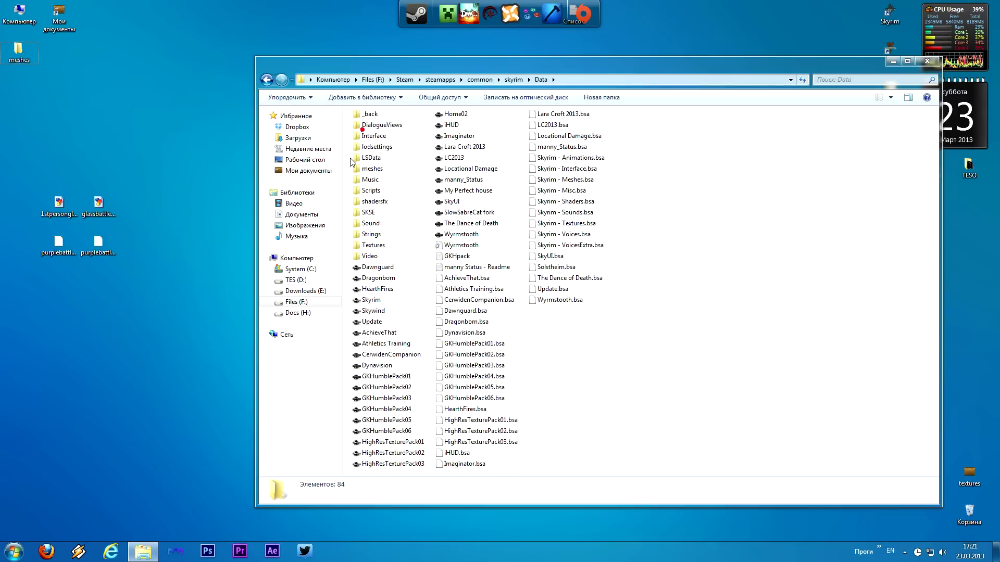
left_click(375, 248)
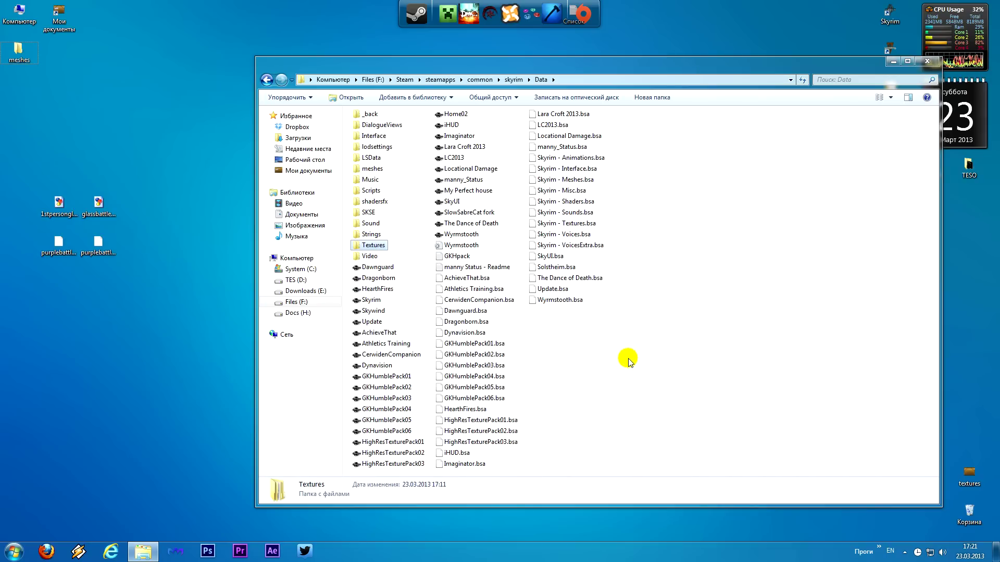
left_click(372, 169)
left_click(373, 246)
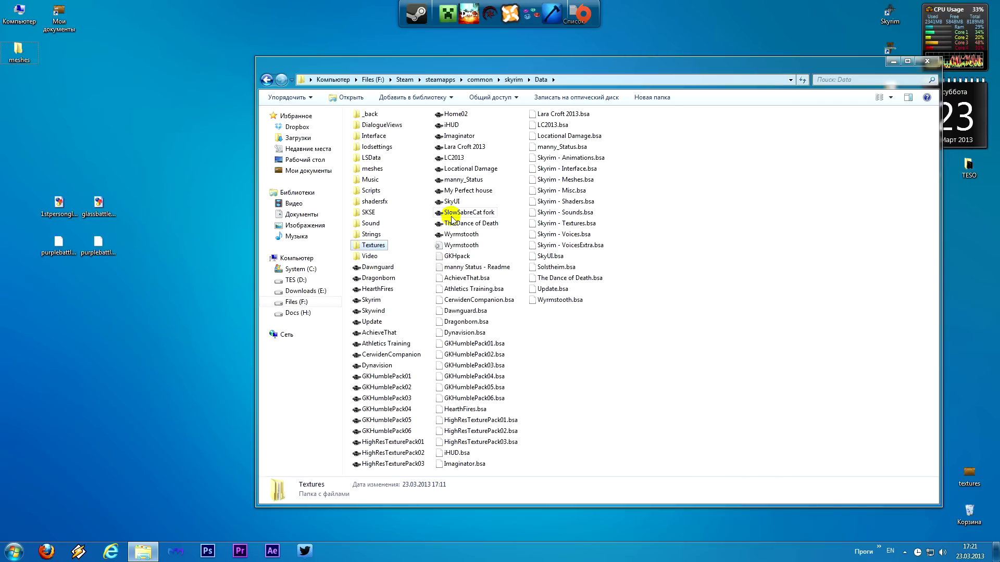
Open Data\meshes and delete the folder listed between Optic and terrain.
left_click(374, 173)
double_click(375, 172)
left_click(374, 215)
key("Delete")
key("Return")
Create a new folder named ColorGlass in the Data\meshes folder.
right_click(384, 243)
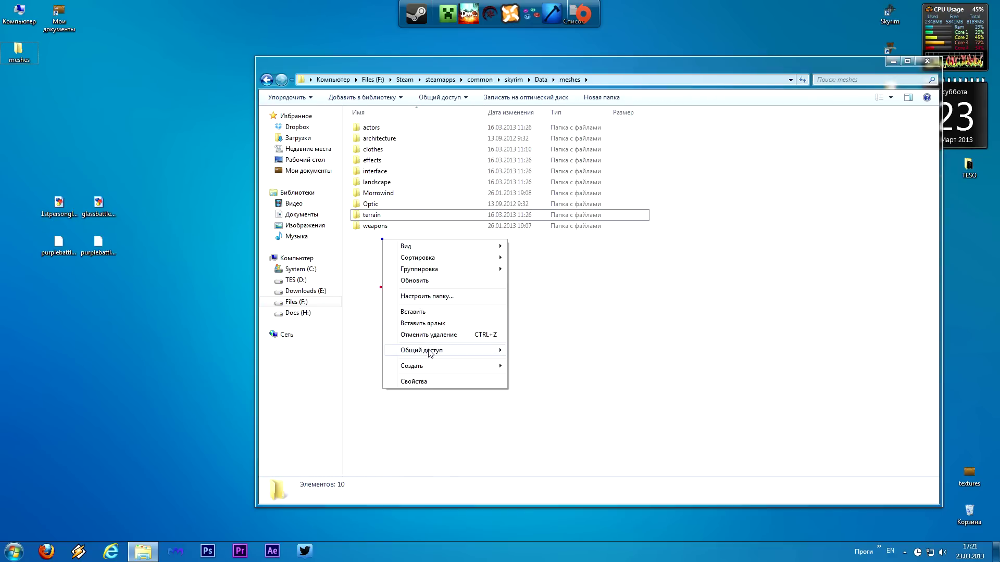
mouse_move(416, 364)
left_click(530, 367)
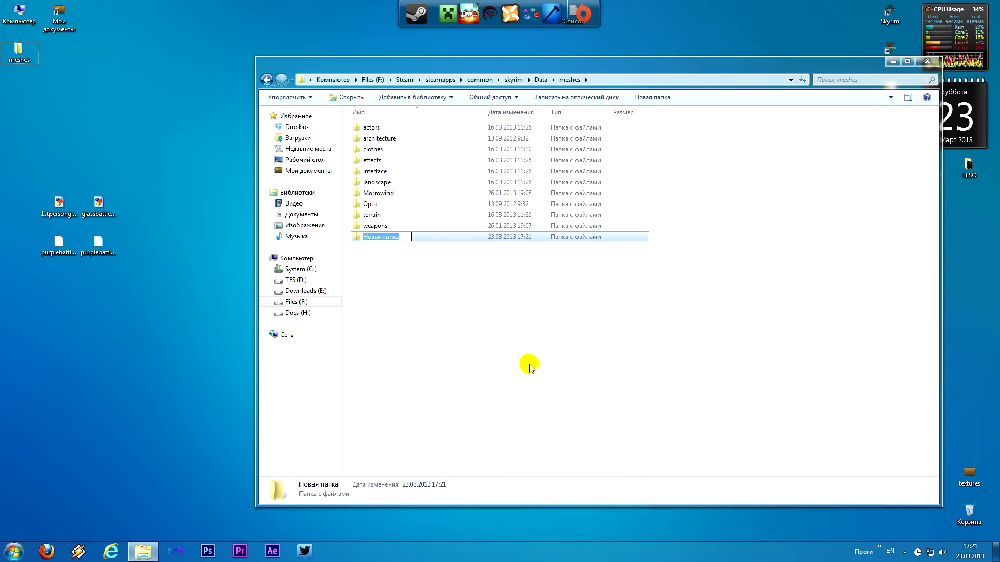
type("ColorGlas")
key("Return")
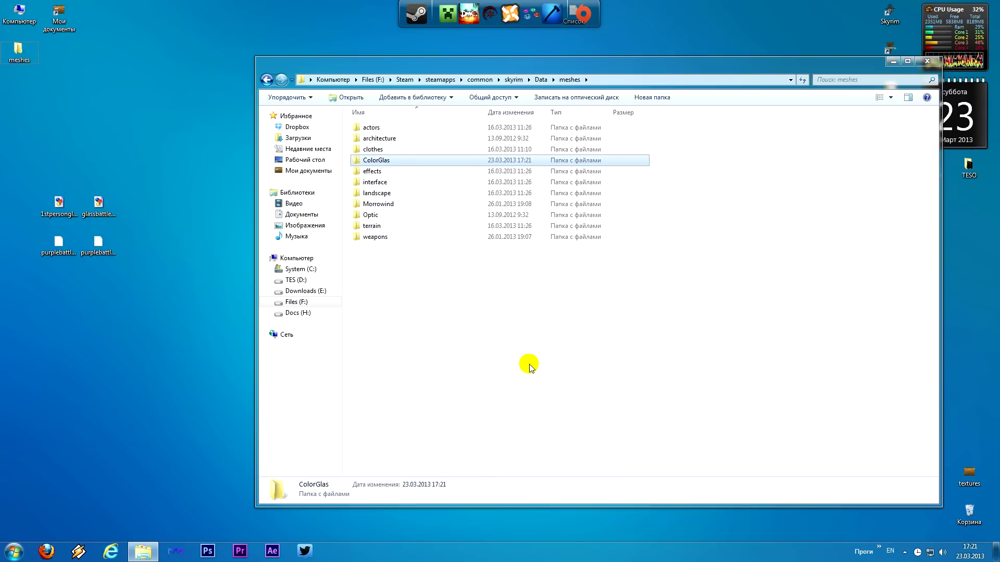
left_click(376, 161)
left_click(398, 162)
type("s")
Copy the 1stpersonglassbattleaxe and glassbattleaxe meshes from the desktop into the ColorGlass meshes folder.
left_click(144, 191)
left_click_drag(143, 189, 58, 210)
left_click_drag(57, 210, 375, 161)
Go to the Data\Textures folder and delete its PGlass folder.
key("BackSpace")
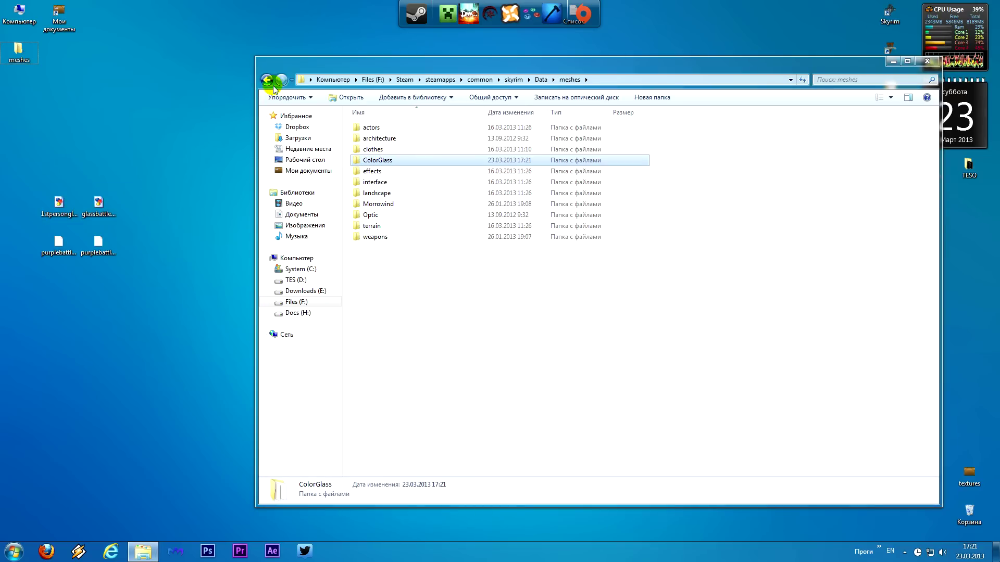
double_click(379, 247)
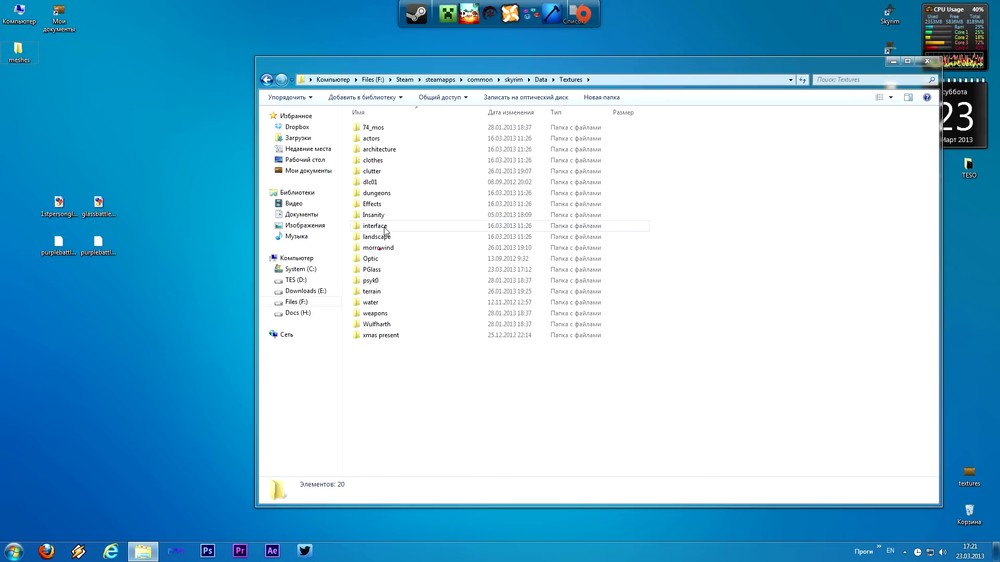
left_click(399, 269)
key("Delete")
key("Return")
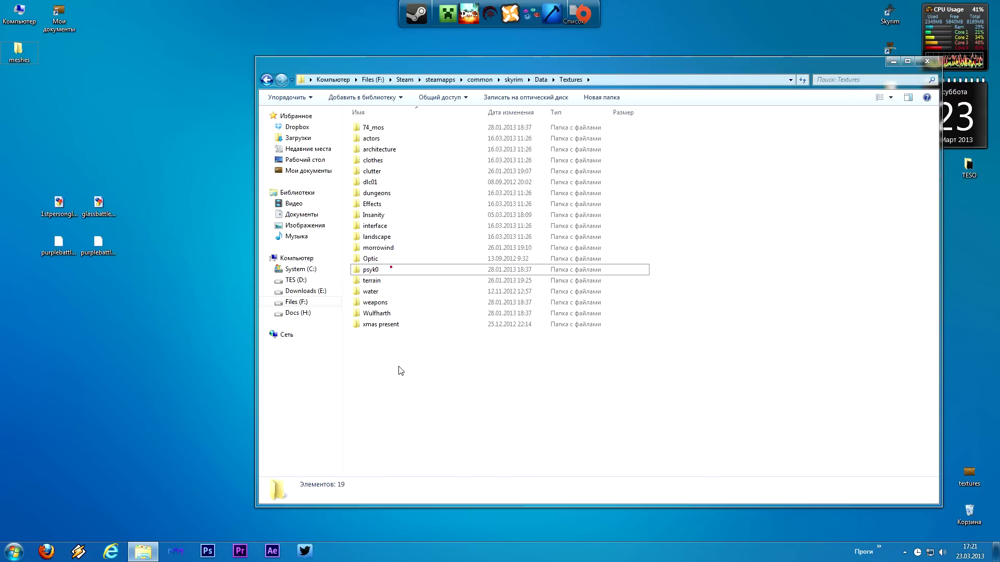
Create a new folder named ColorGlass in the Data\Textures folder.
right_click(398, 366)
mouse_move(469, 498)
left_click(583, 340)
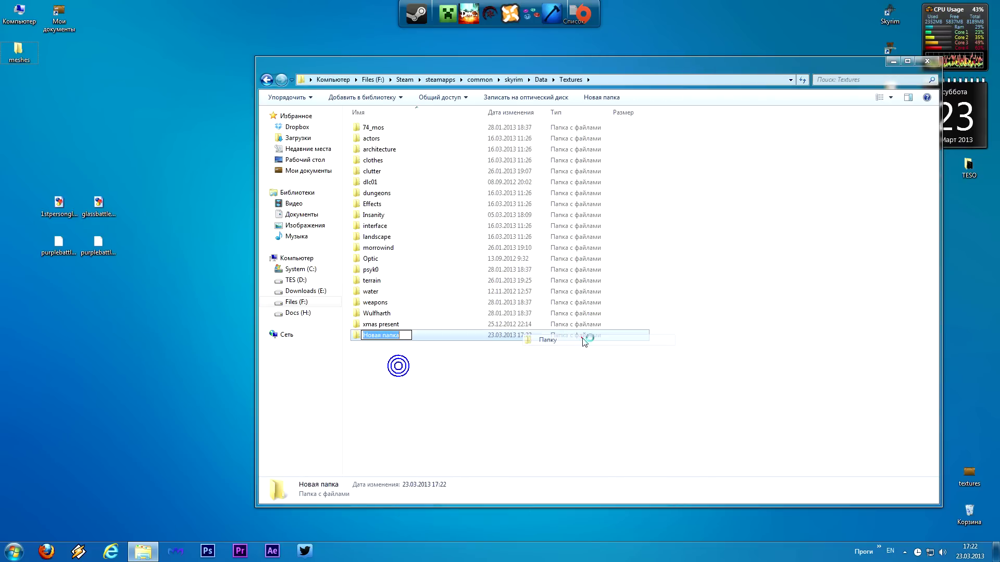
type("ColorGlass")
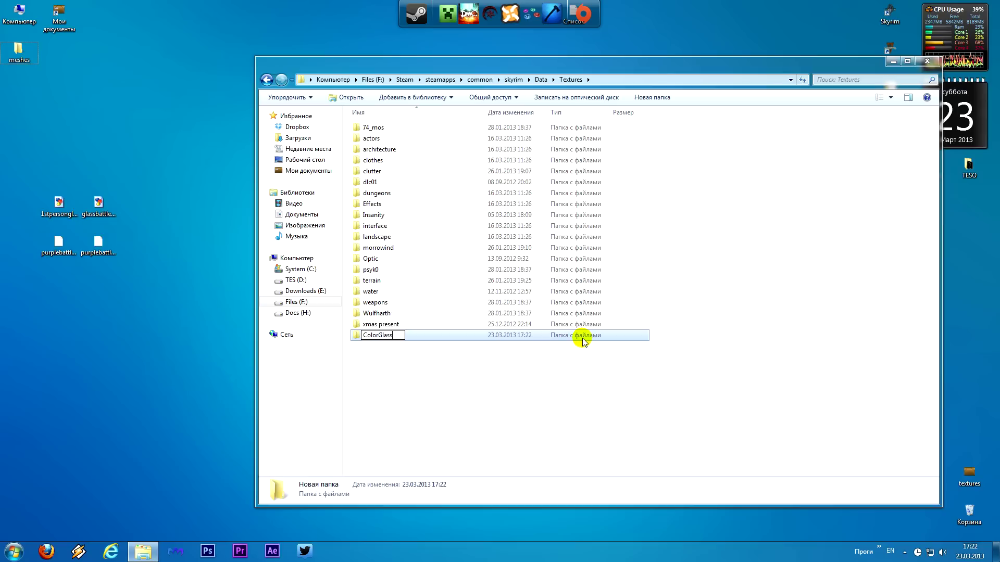
key("Return")
Copy the two purplebattleaxe DDS textures from the desktop into the ColorGlass textures folder.
left_click_drag(165, 254, 99, 266)
left_click_drag(146, 238, 64, 264)
left_click_drag(63, 245, 384, 183)
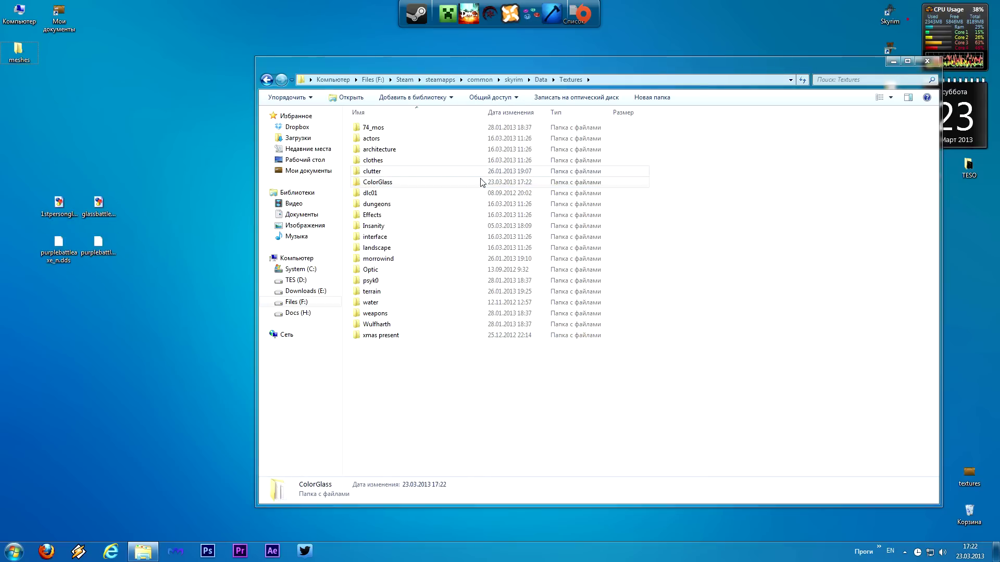
Open the ColorGlass textures folder and check the purplebattleaxe.dds and purplebattleaxe_n.dds files in it.
double_click(445, 185)
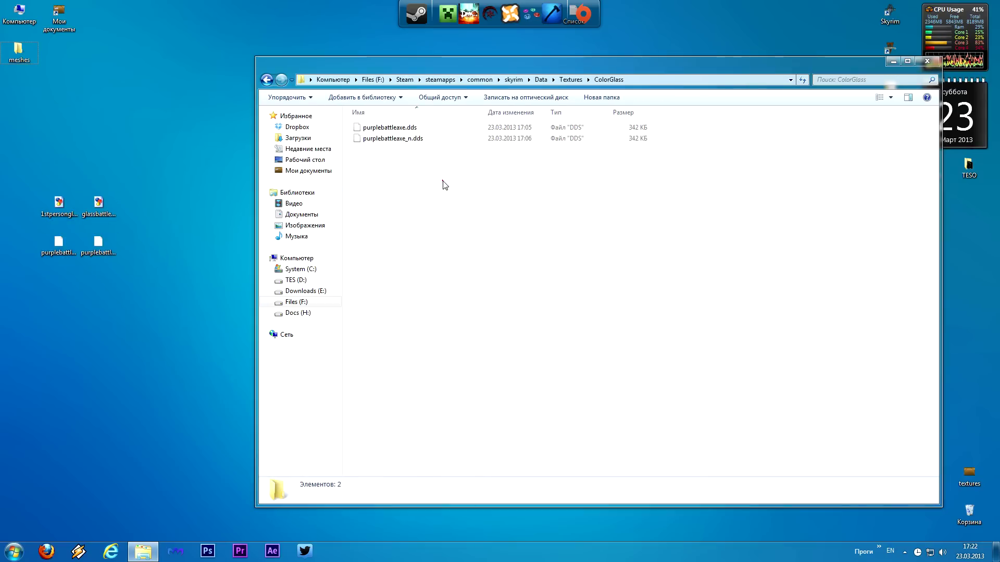
left_click(388, 141)
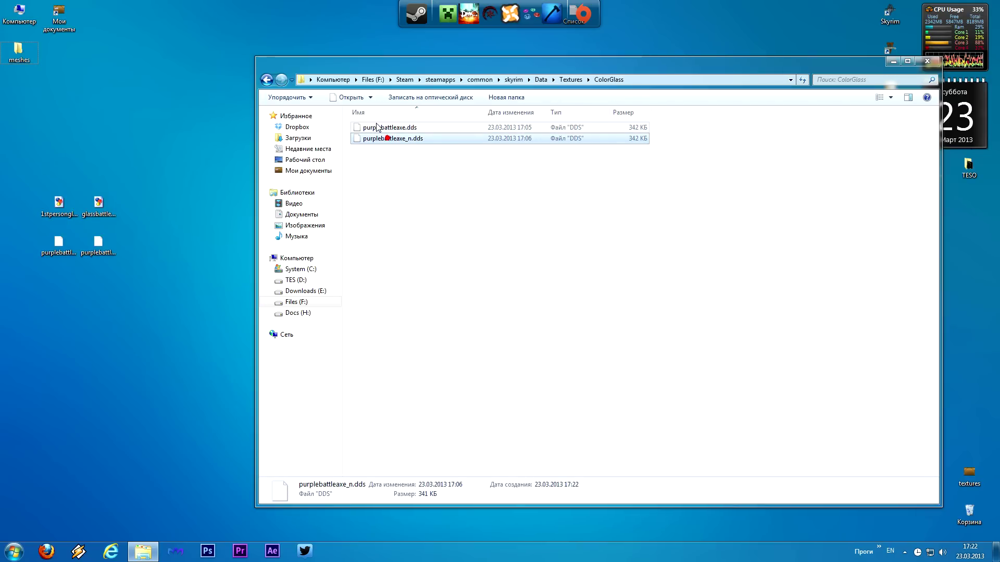
left_click(378, 127)
left_click(383, 139)
left_click(385, 129)
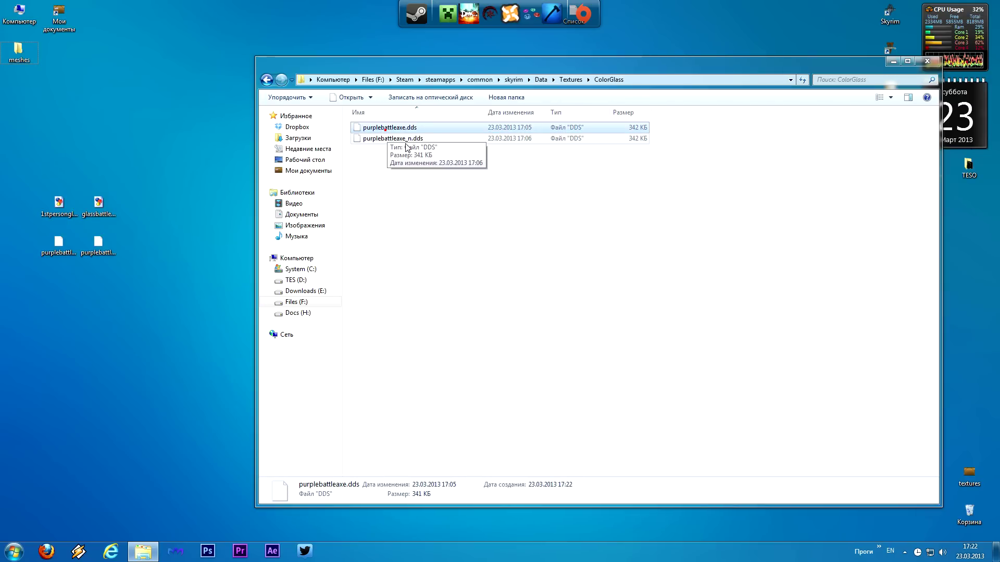
Open the Skyrim folder in a second window and go to Data\meshes\ColorGlass.
double_click(901, 7)
left_click_drag(444, 86, 365, 110)
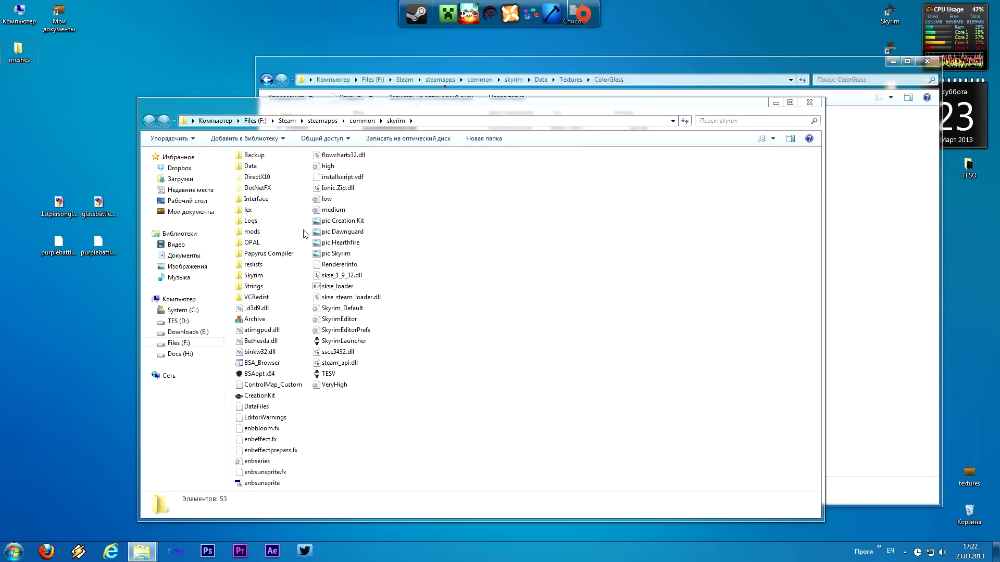
double_click(255, 166)
double_click(255, 210)
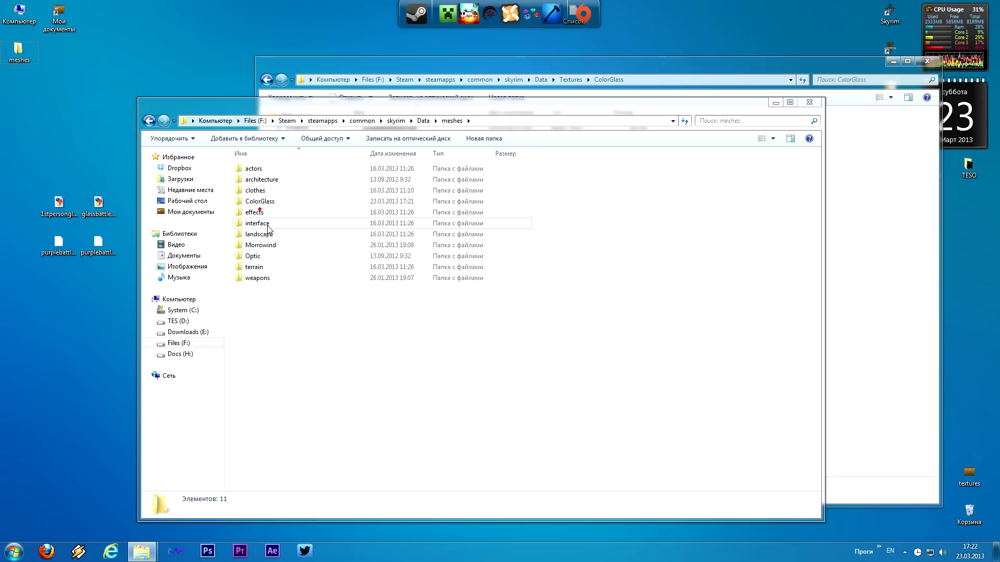
double_click(269, 202)
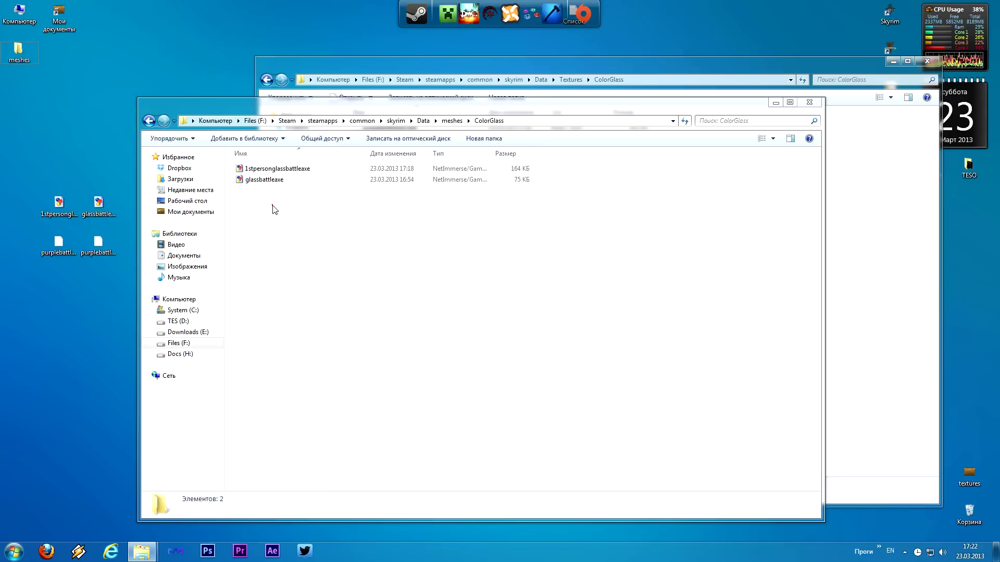
Rename the glassbattleaxe mesh as battleaxe.
left_click(257, 182)
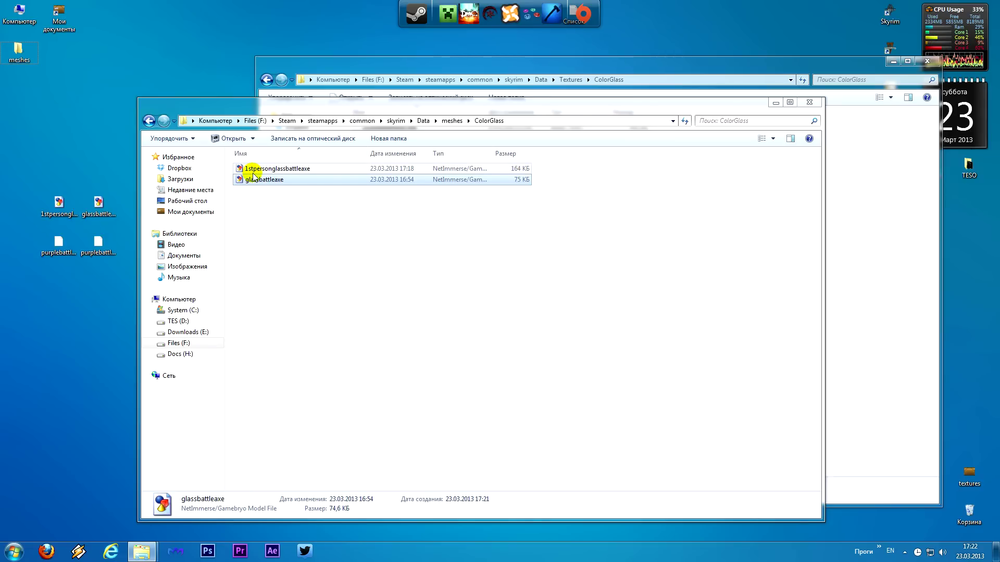
left_click(254, 180)
left_click_drag(259, 180, 246, 181)
key("BackSpace")
left_click(274, 207)
Rename the 1stpersonglassbattleaxe mesh as 1stpersonbattleaxe.
left_click(290, 170)
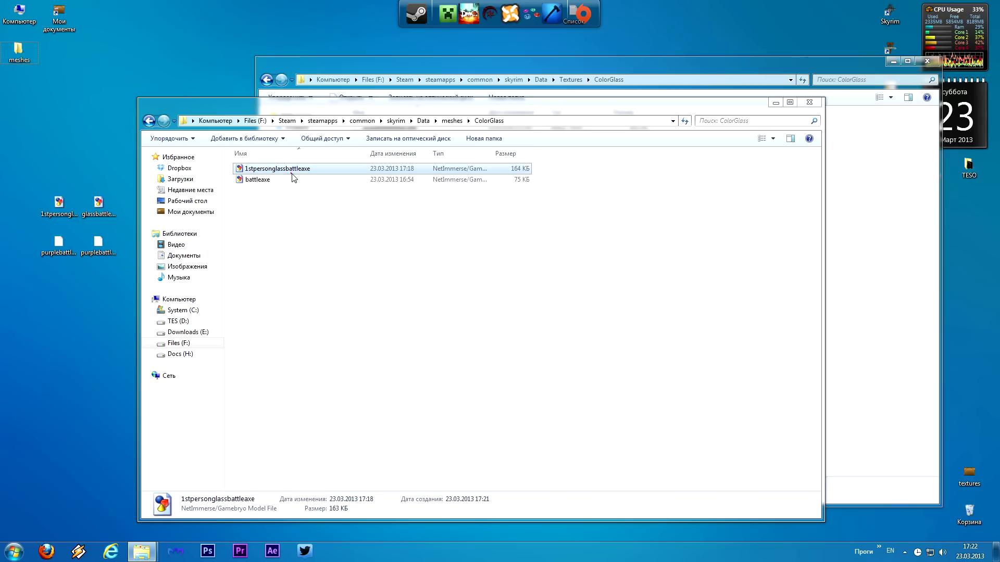
left_click(286, 170)
left_click(281, 169)
key("Delete")
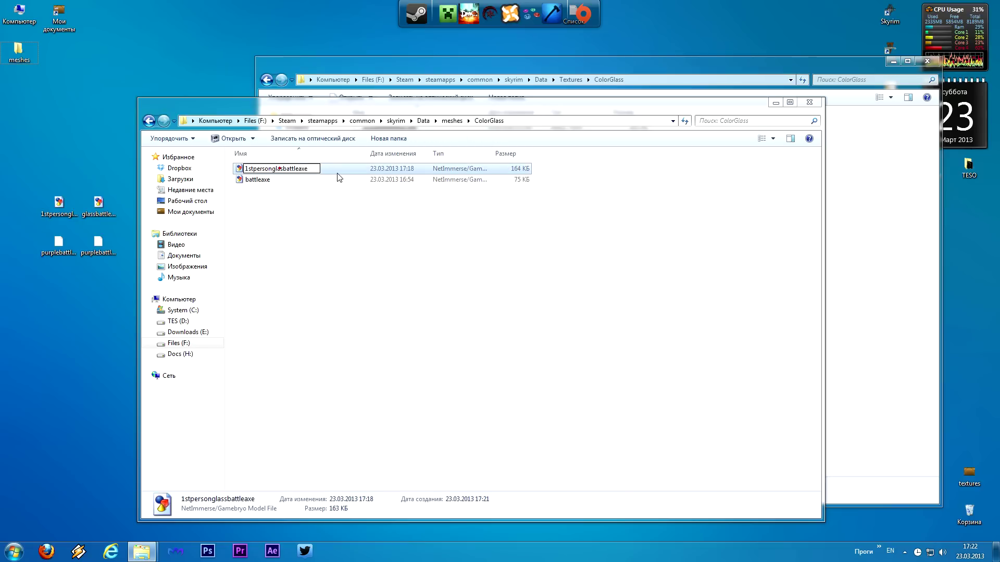
key("BackSpace")
key("BackSpace")
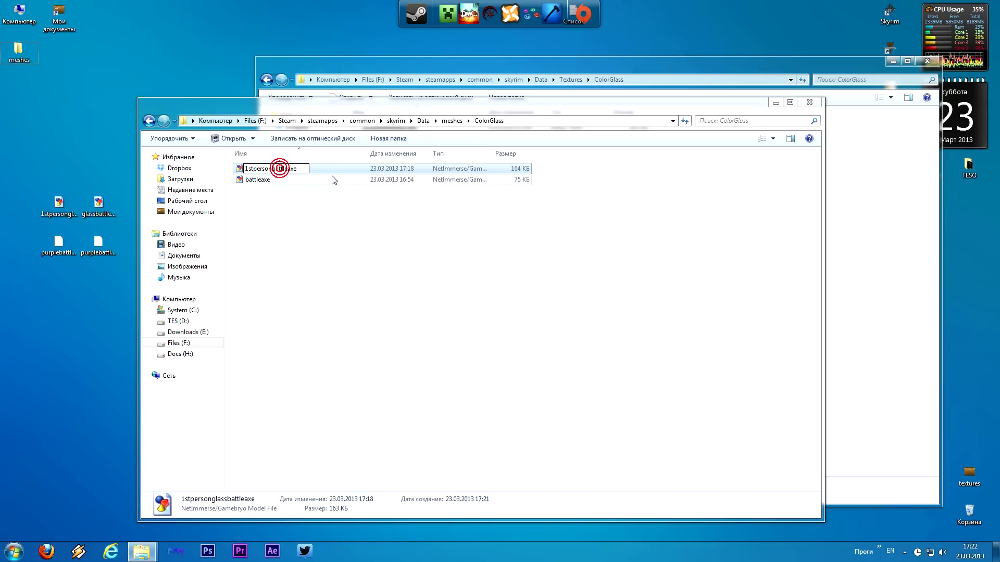
left_click(266, 214)
left_click(243, 292)
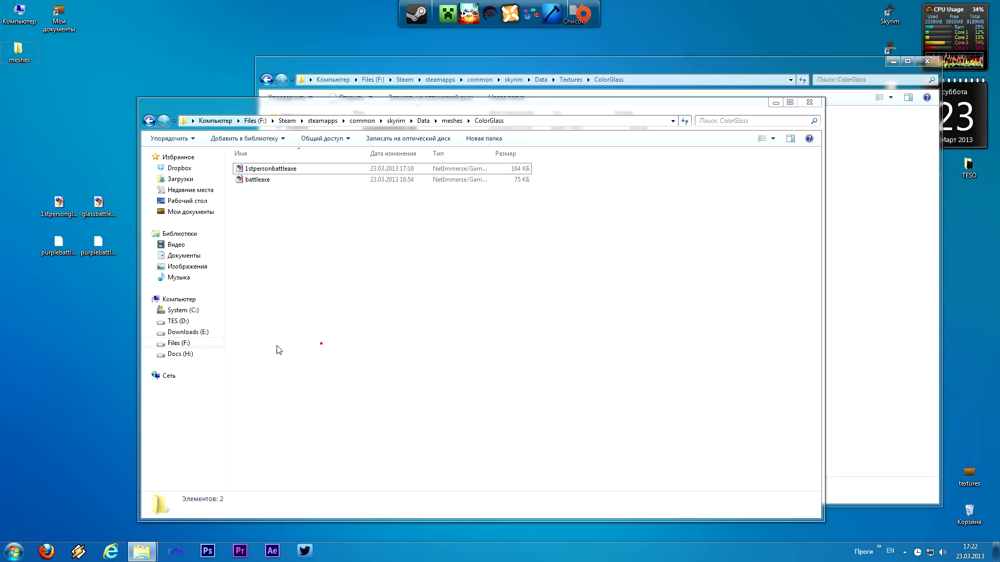
Open the battleaxe mesh in NifSkope and view the axe model up close.
left_click(297, 182)
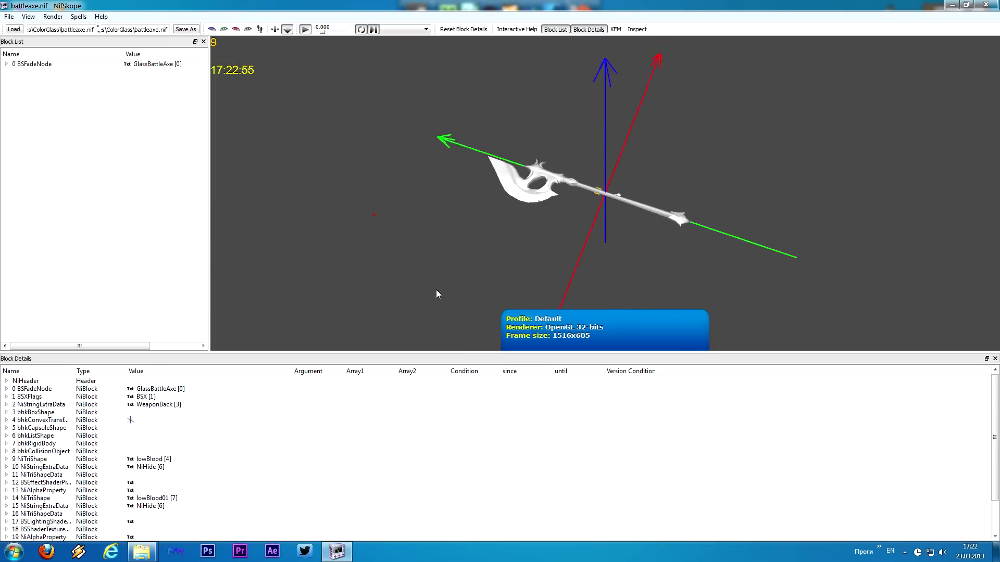
left_click_drag(436, 294, 407, 155)
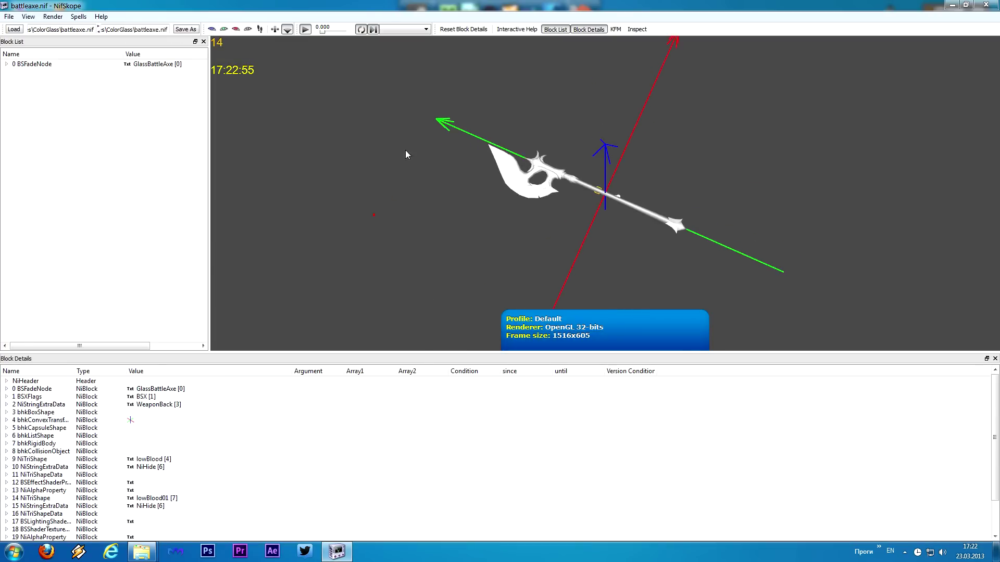
scroll(518, 231, "up", 3)
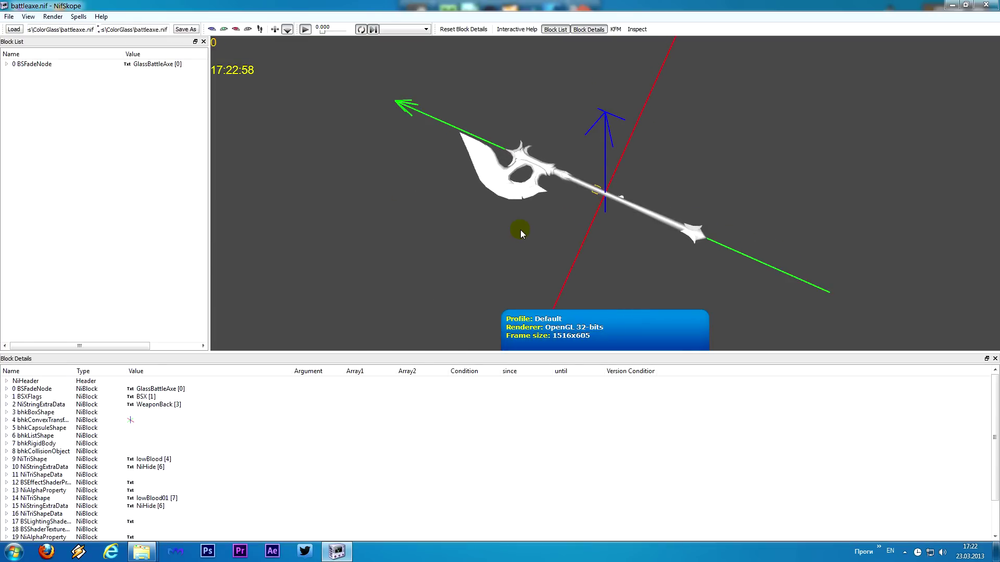
left_click(563, 182)
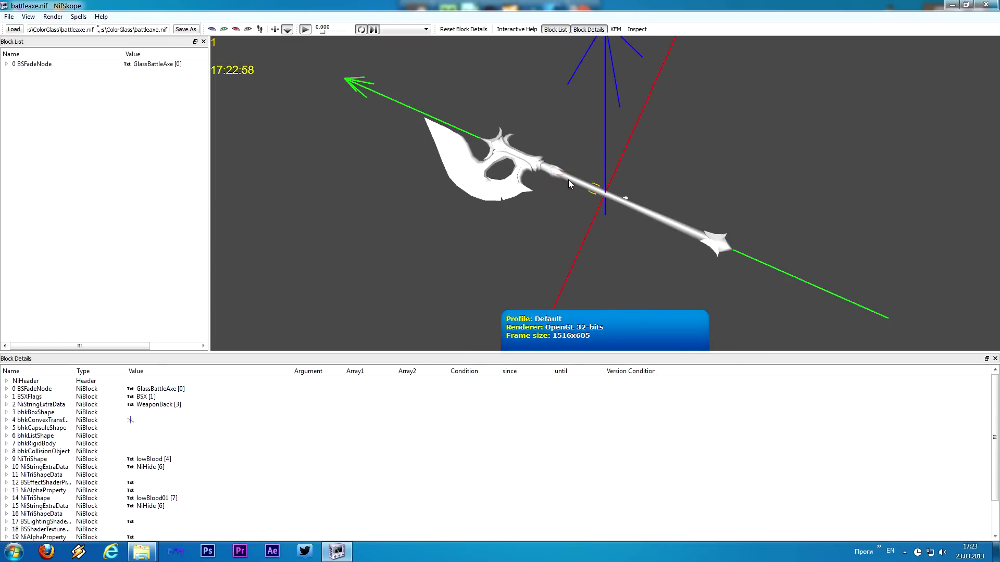
Expand the GlassBattleAxe:0 shape to its BSShaderTextureSet, list the textures and select the GlassBattleAxe.dds diffuse entry.
left_click(17, 111)
left_click(27, 126)
left_click(71, 135)
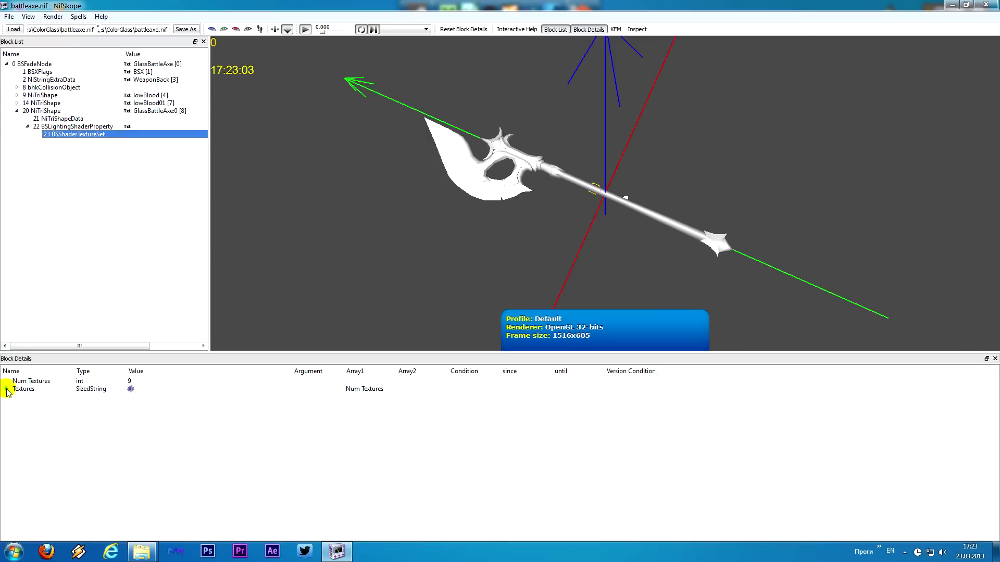
left_click(7, 389)
left_click(170, 397)
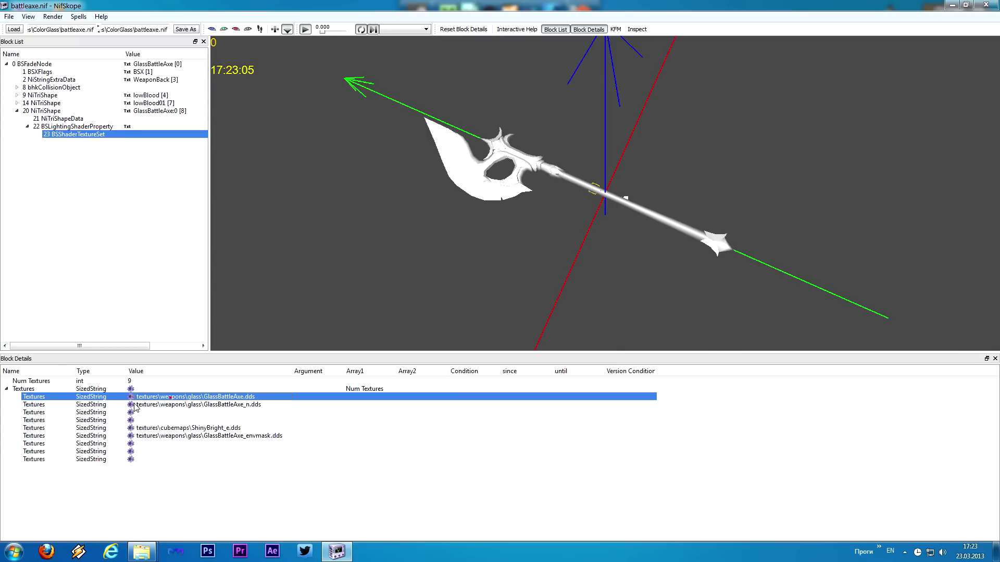
Set the battleaxe mesh's diffuse texture to purplebattleaxe.dds from the Data\Textures\ColorGlass folder.
left_click(131, 399)
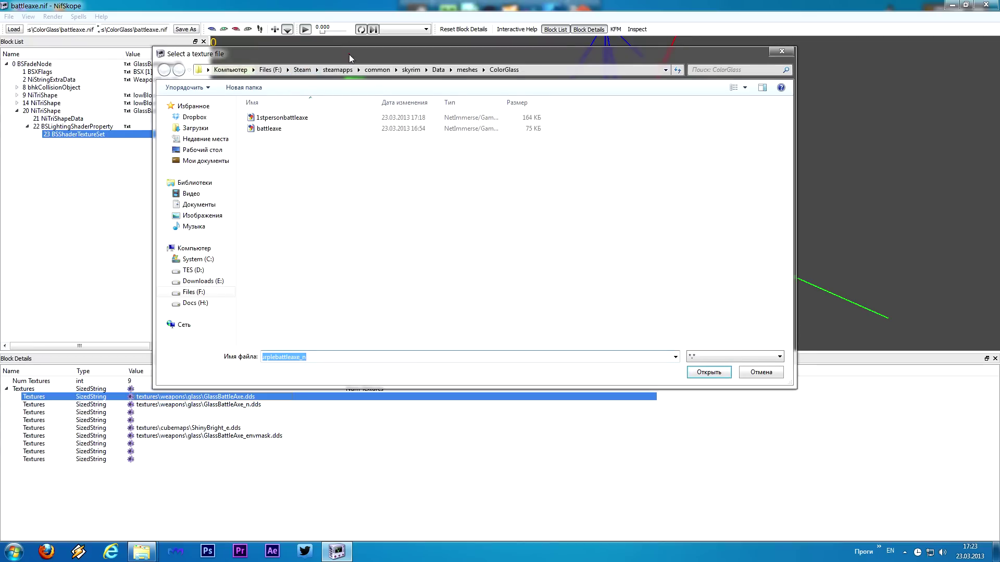
left_click_drag(349, 54, 363, 81)
left_click(452, 98)
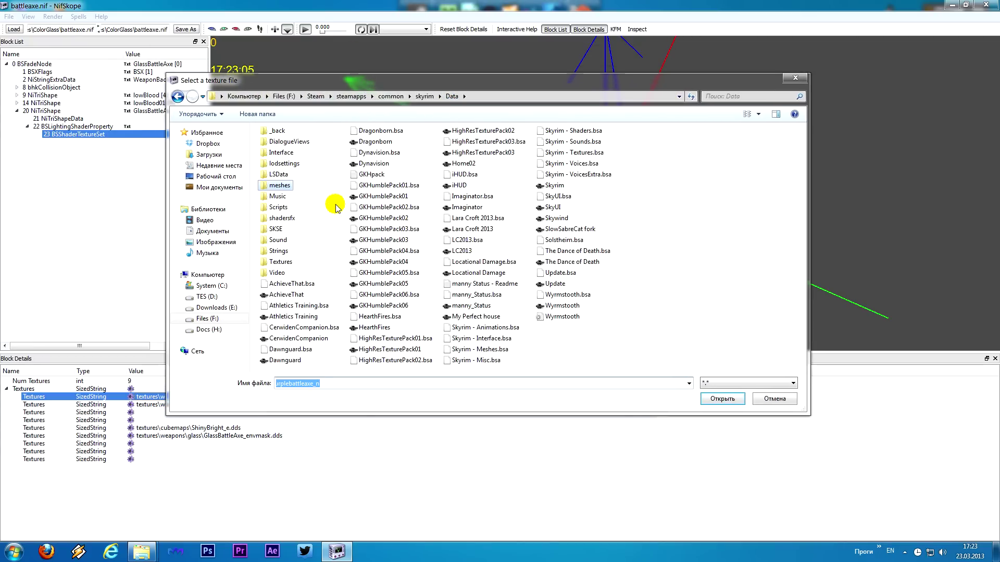
double_click(281, 263)
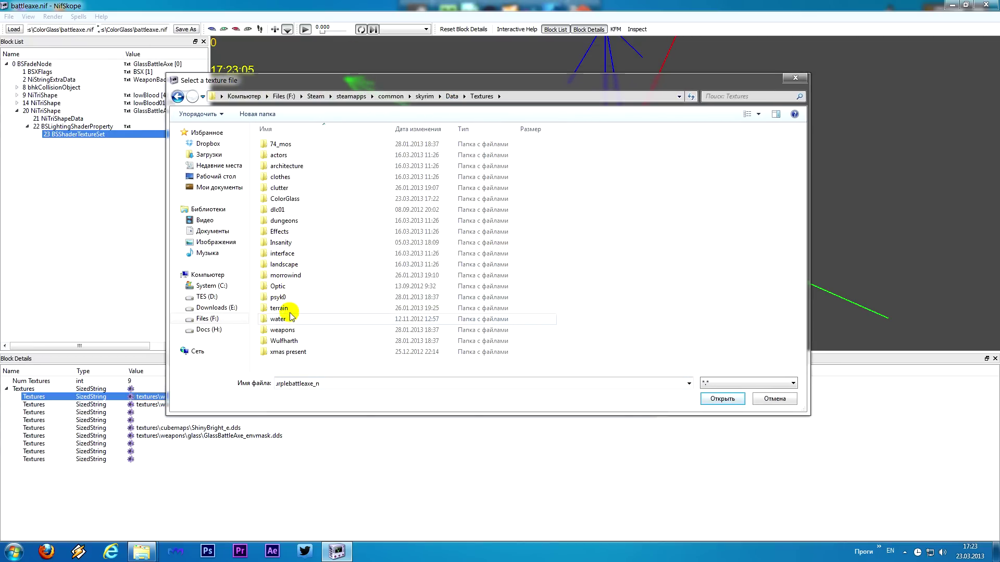
double_click(286, 199)
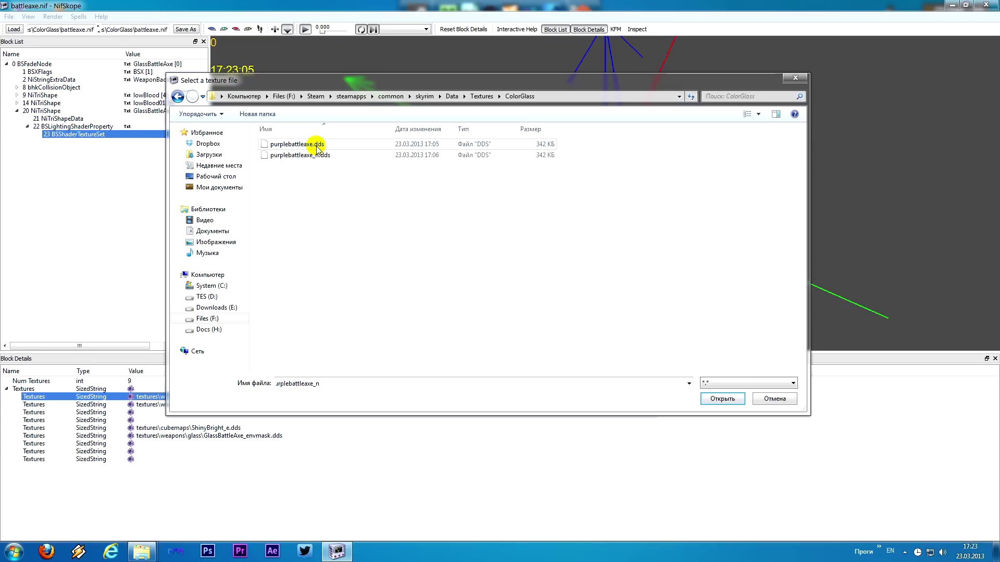
left_click(308, 144)
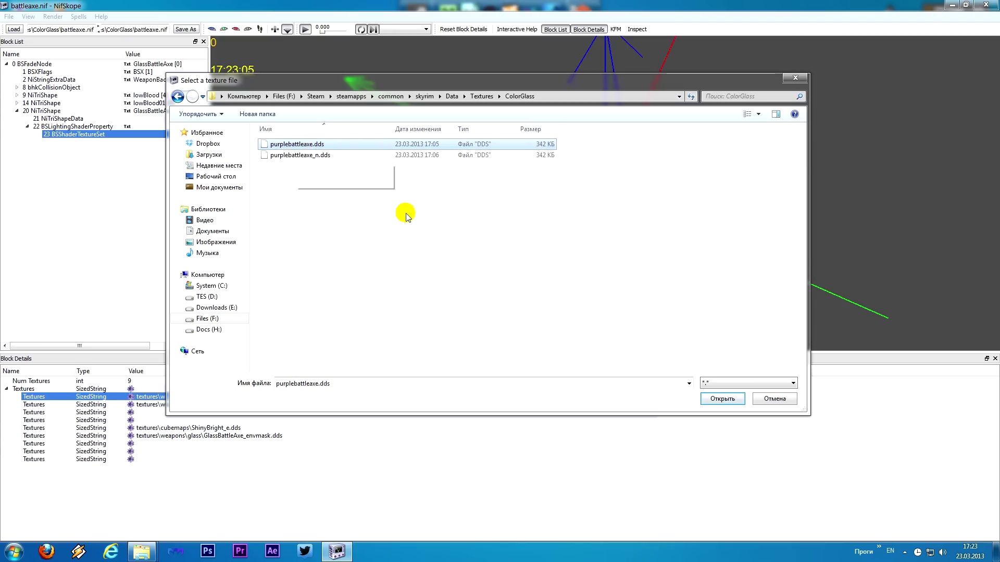
left_click(718, 399)
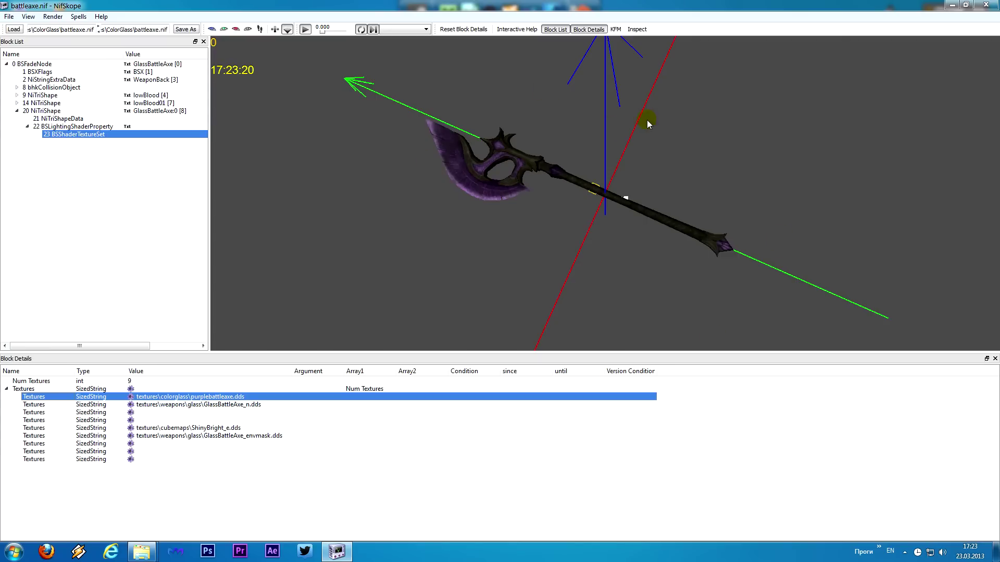
Set the battleaxe mesh's normal map to purplebattleaxe_n.dds and save the mesh over the existing battleaxe.nif.
left_click(130, 405)
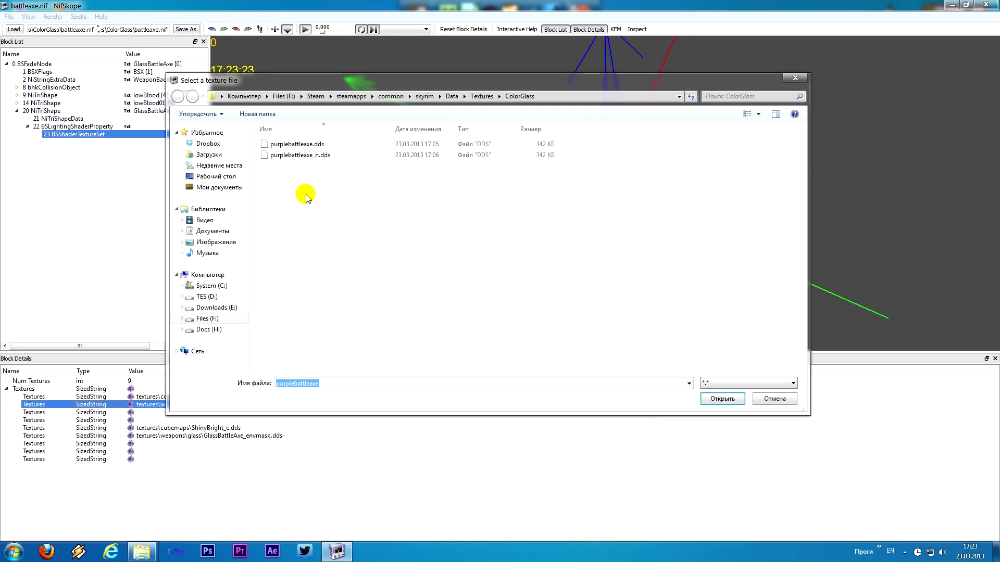
double_click(317, 156)
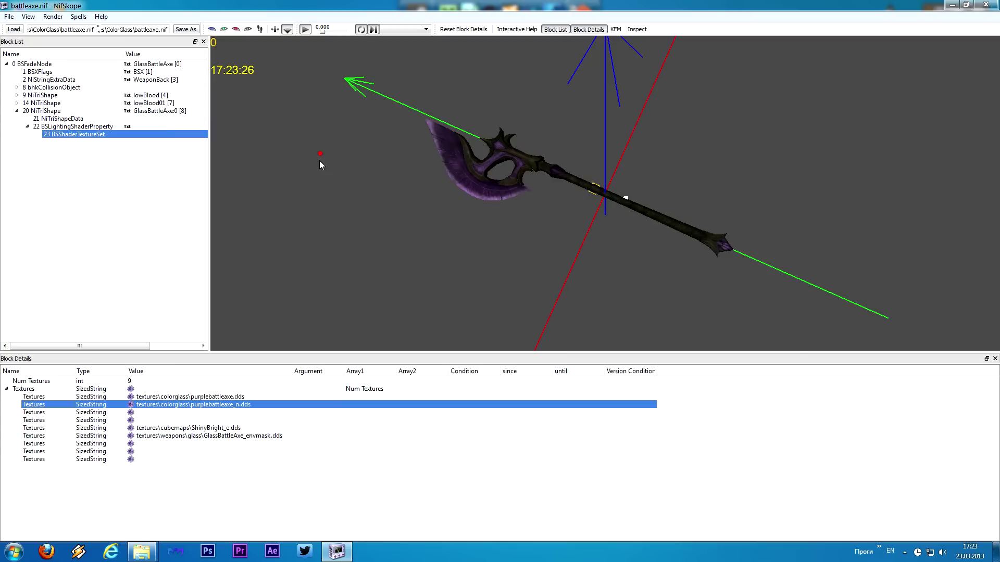
left_click(186, 29)
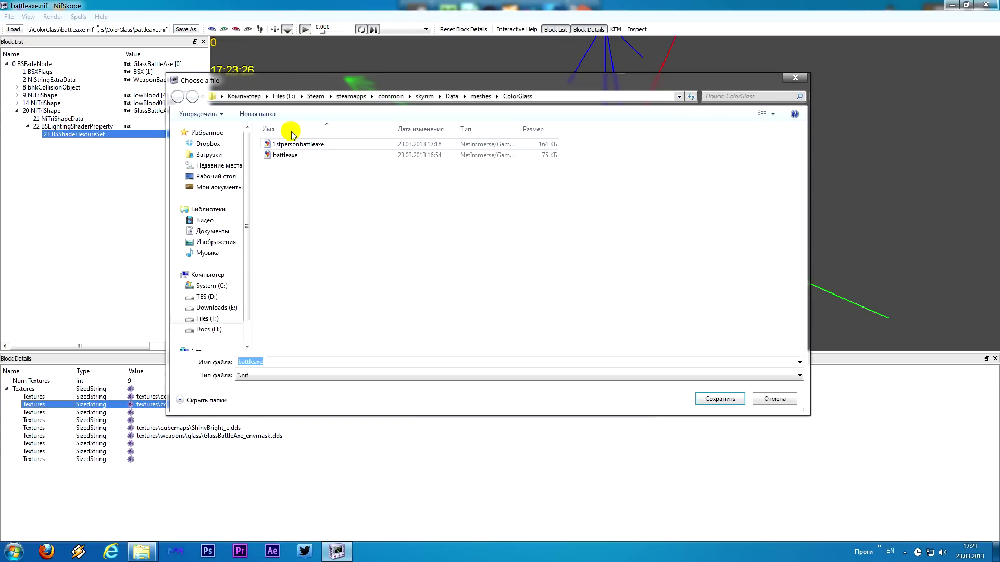
left_click(708, 398)
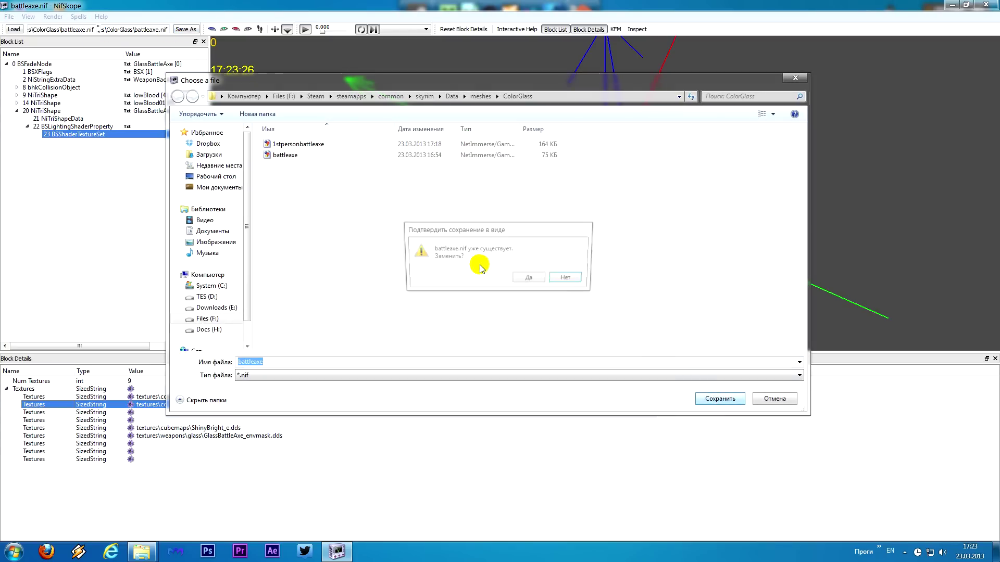
left_click(528, 279)
Load the 1stpersonbattleaxe mesh and select its 1stPersonGlassBattleAxe:0 shape in the model view.
left_click(10, 29)
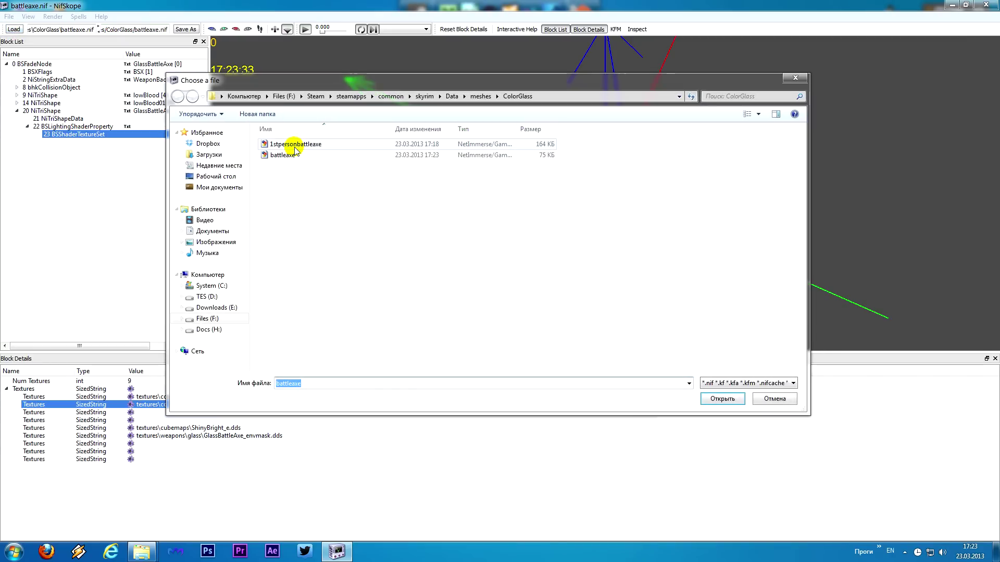
left_click(297, 146)
double_click(298, 146)
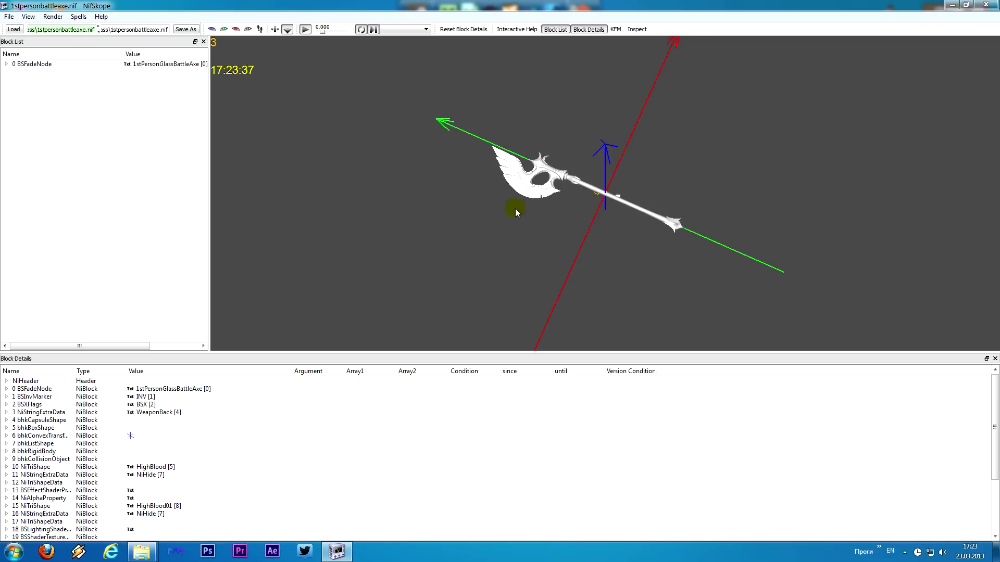
left_click(565, 179)
scroll(521, 203, "up", 3)
left_click(530, 164)
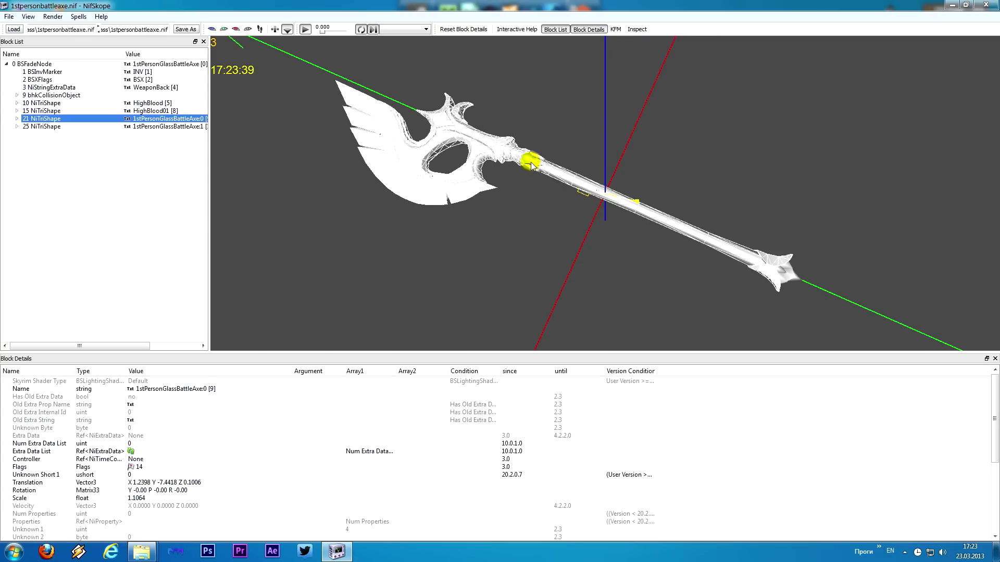
left_click(489, 149)
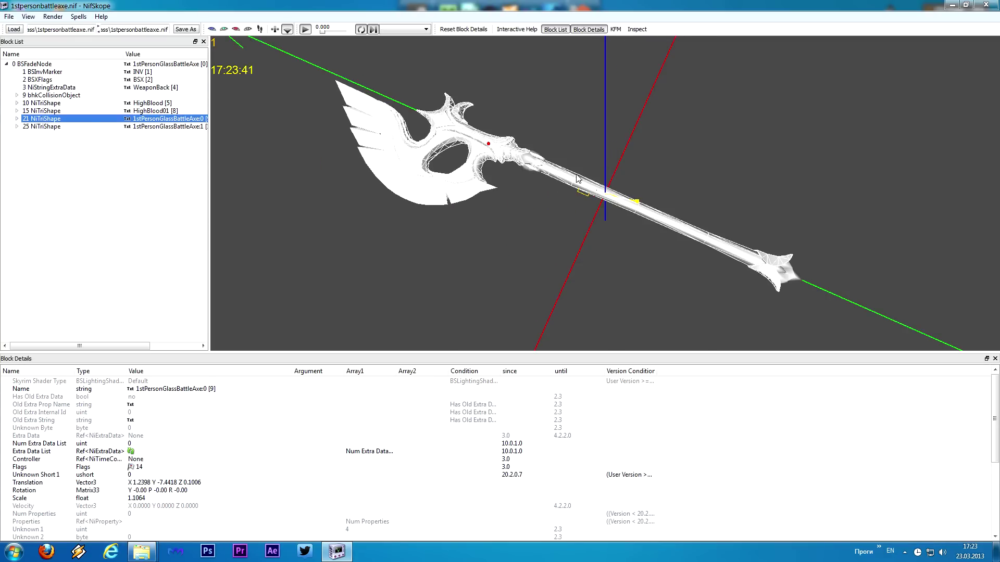
Expand both 1stPersonGlassBattleAxe shapes to their BSShaderTextureSet and list the textures of the 1stPersonGlassBattleAxe:1 set.
left_click(17, 119)
left_click(17, 142)
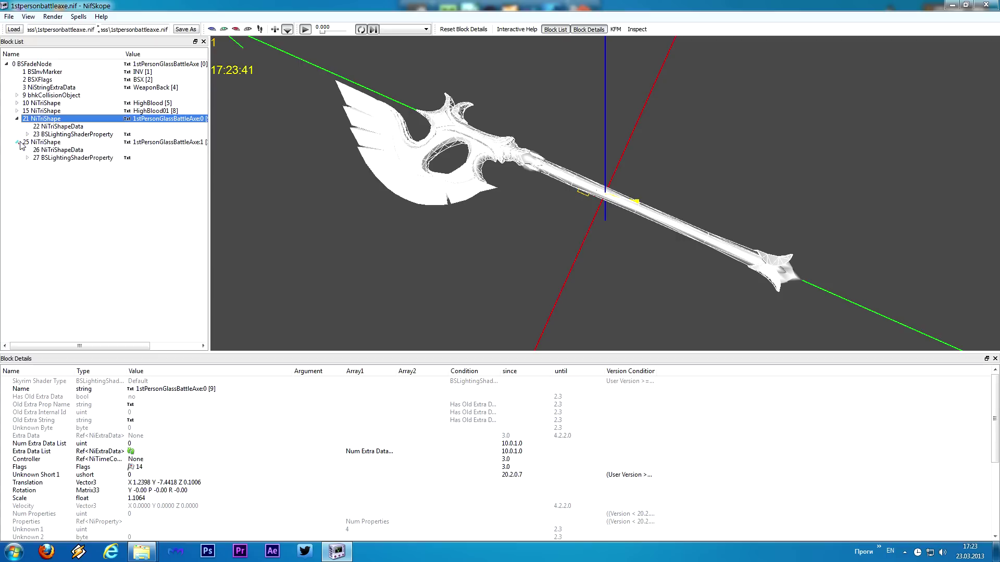
left_click(27, 135)
left_click(28, 166)
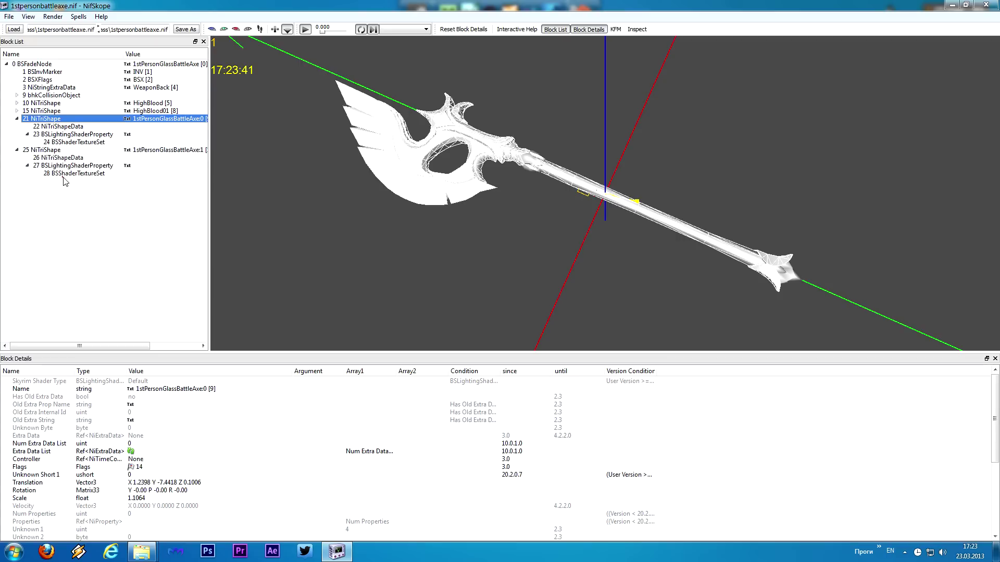
left_click(91, 174)
left_click(11, 390)
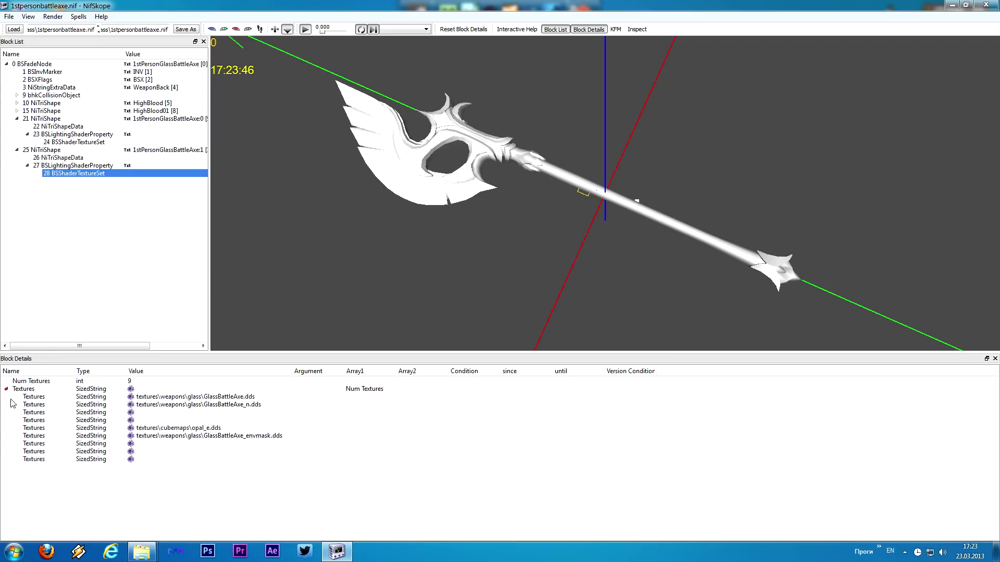
Assign purplebattleaxe.dds as diffuse and purplebattleaxe_n.dds as normal map in the 1stPersonGlassBattleAxe:1 texture set.
left_click(131, 397)
double_click(286, 147)
left_click(125, 405)
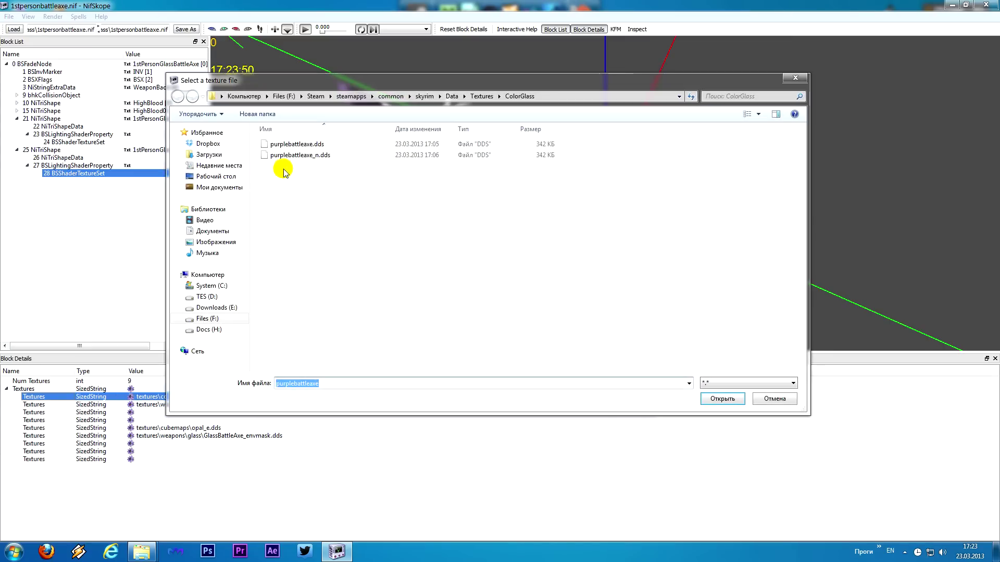
double_click(300, 155)
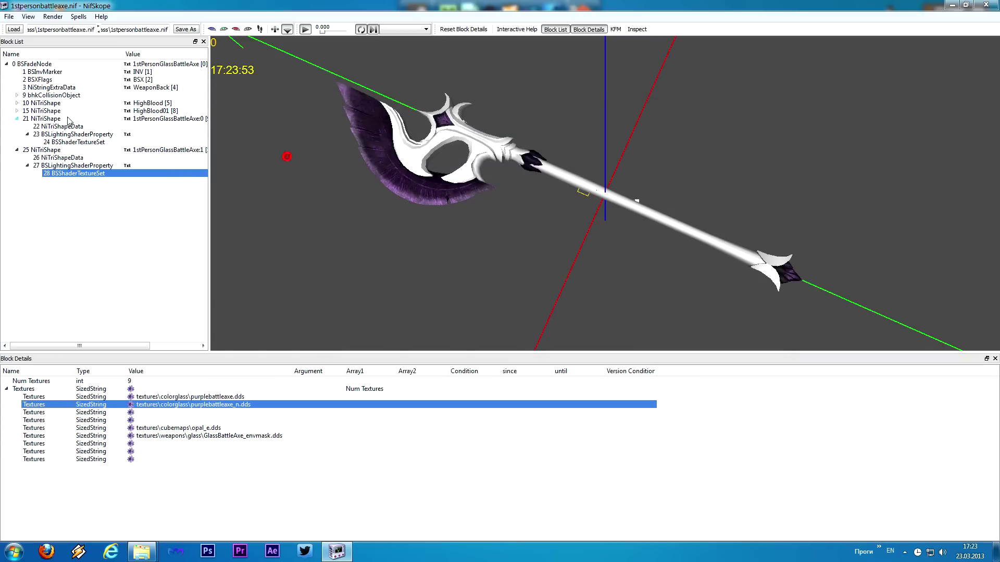
List the 1stPersonGlassBattleAxe:0 texture set and assign purplebattleaxe.dds as diffuse and purplebattleaxe_n.dds as normal map.
left_click(77, 142)
left_click(6, 389)
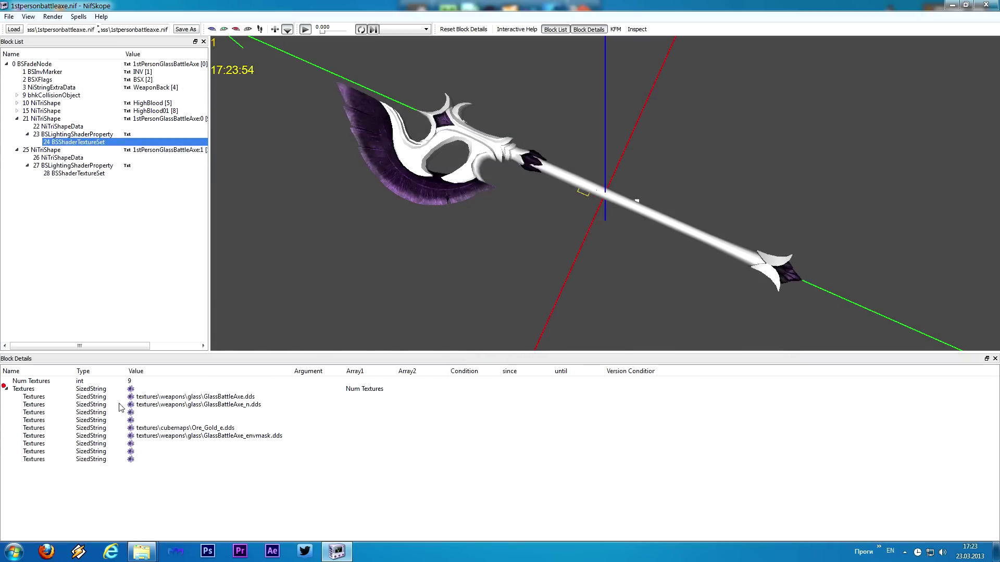
left_click(134, 398)
left_click(131, 398)
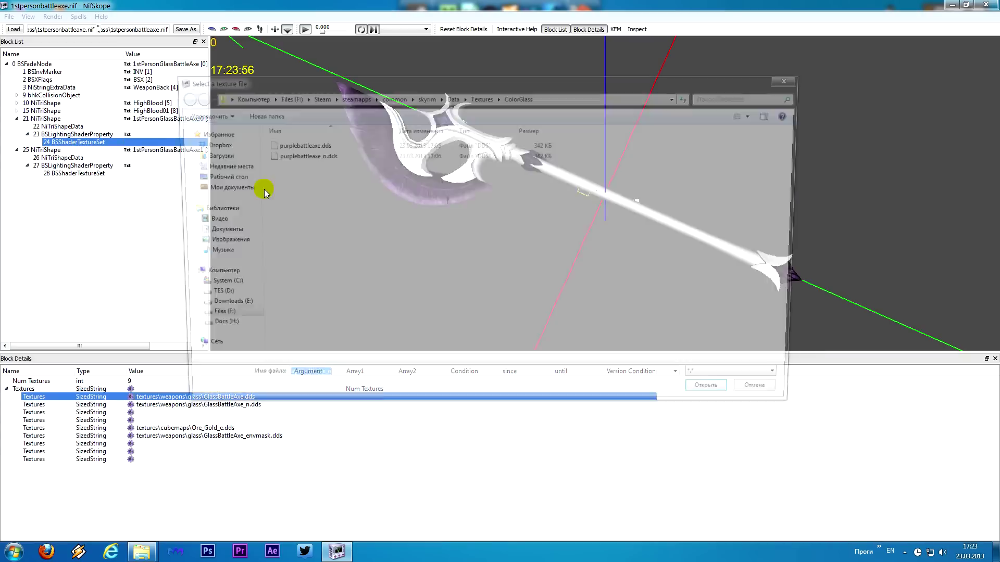
key("Return")
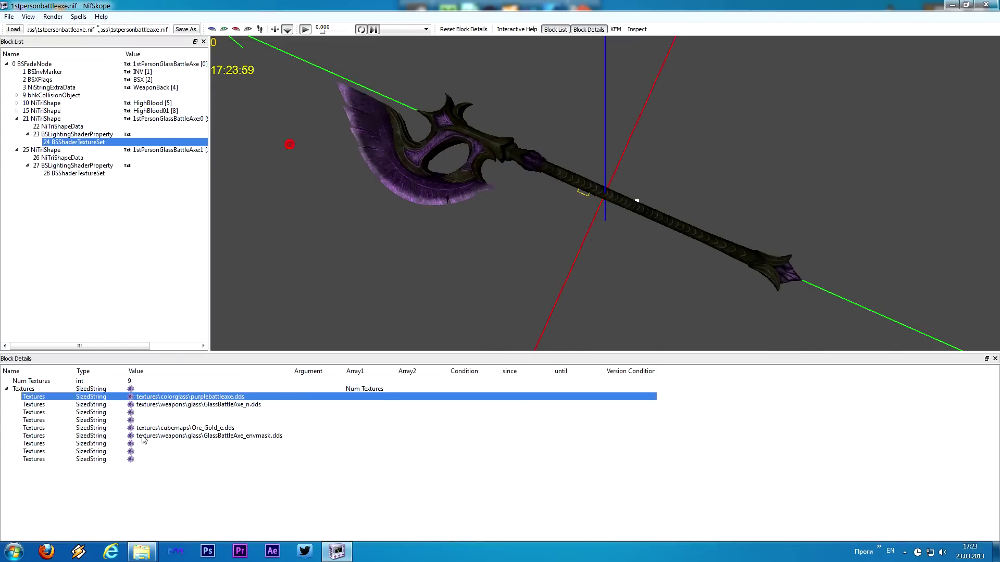
left_click(129, 404)
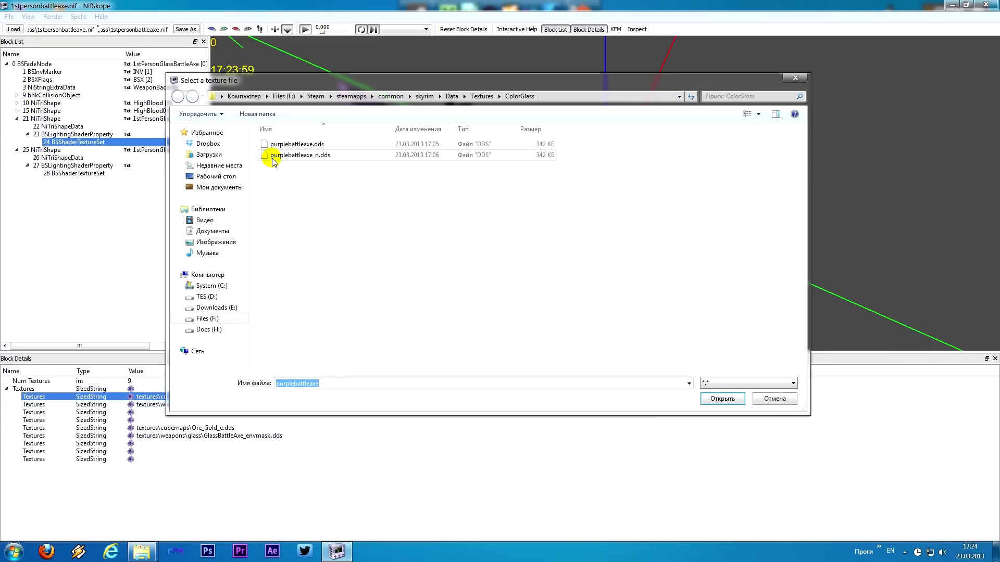
double_click(271, 157)
Save the mesh over the existing 1stpersonbattleaxe.nif and close NifSkope.
left_click(187, 29)
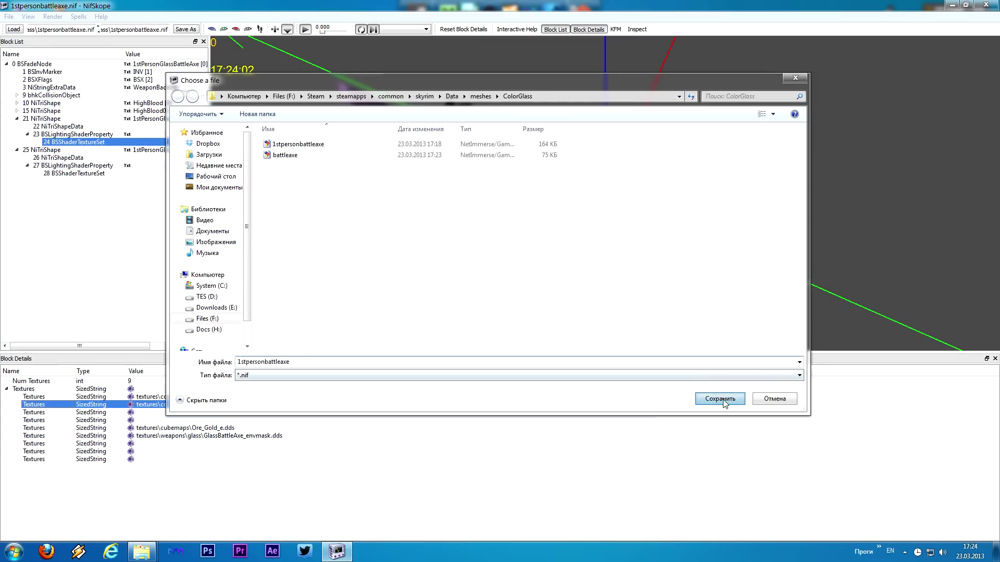
left_click(723, 400)
left_click(520, 274)
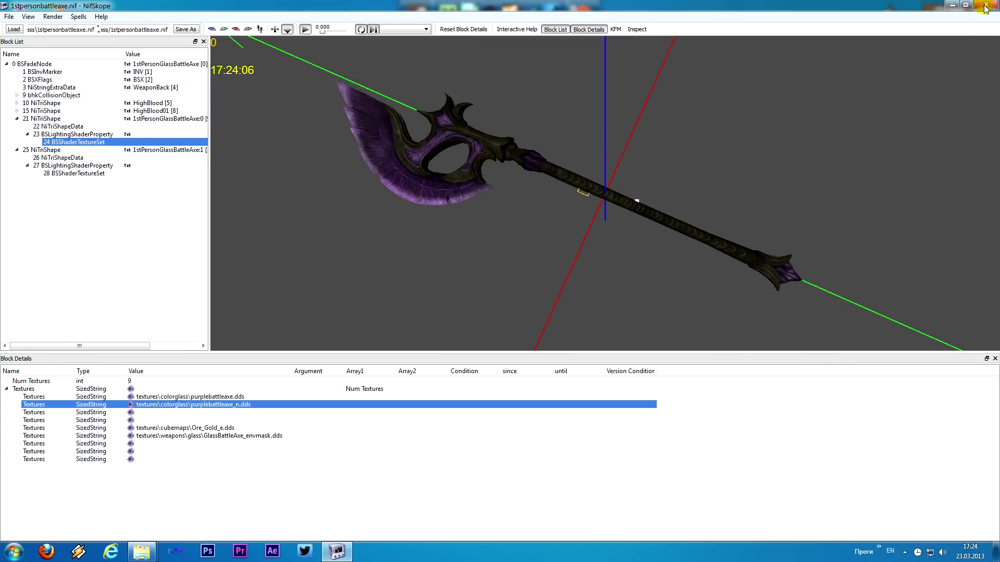
left_click(986, 6)
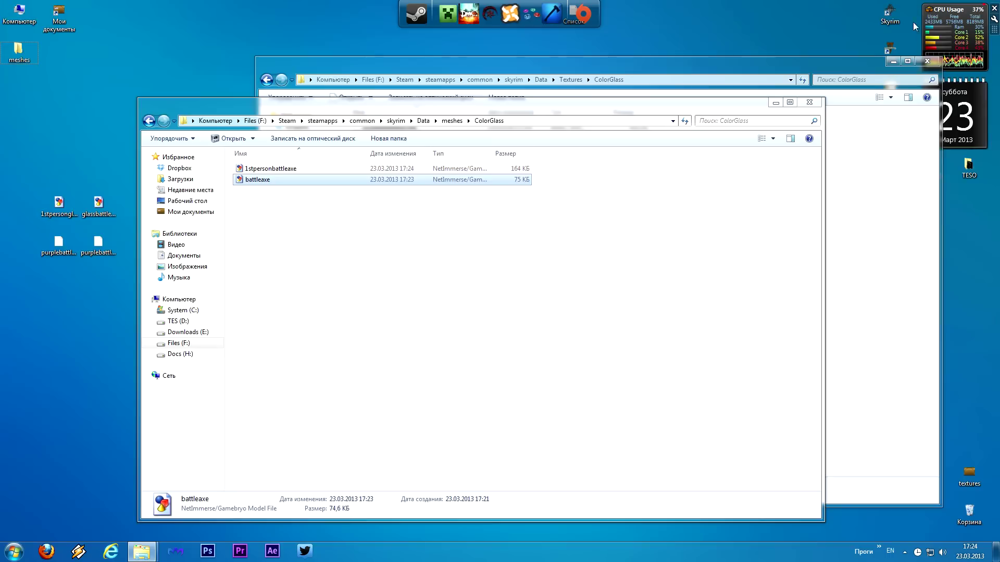
left_click(575, 301)
left_click(575, 300)
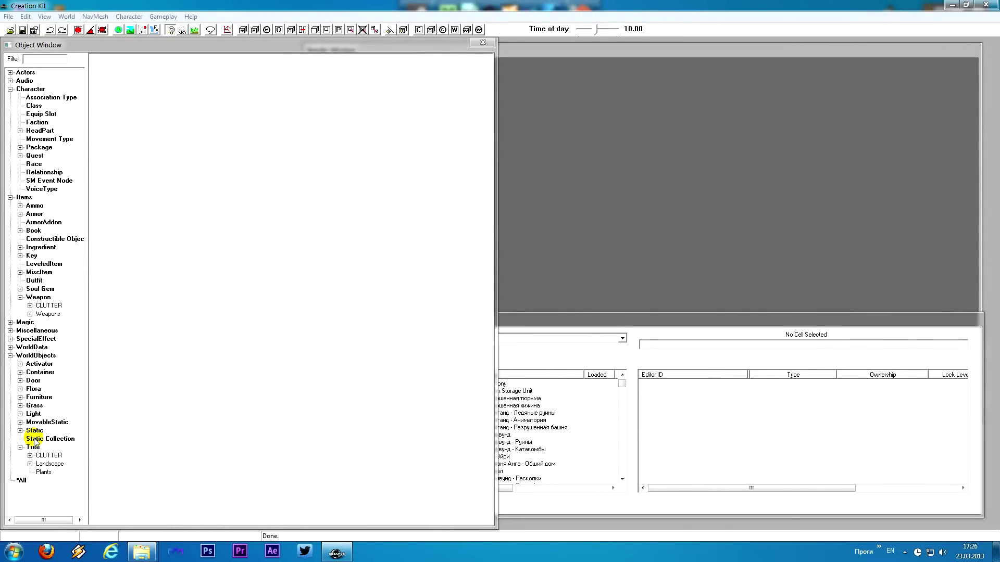
In the Creation Kit, filter the Weapon objects by "glassbat" and open the plain GlassBattleaxe record for editing.
left_click(41, 301)
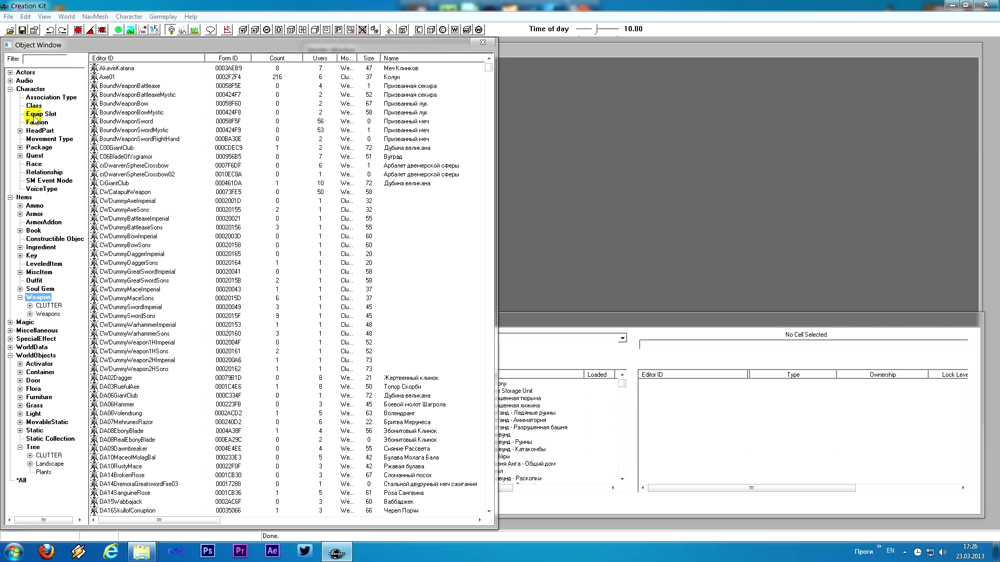
left_click(46, 59)
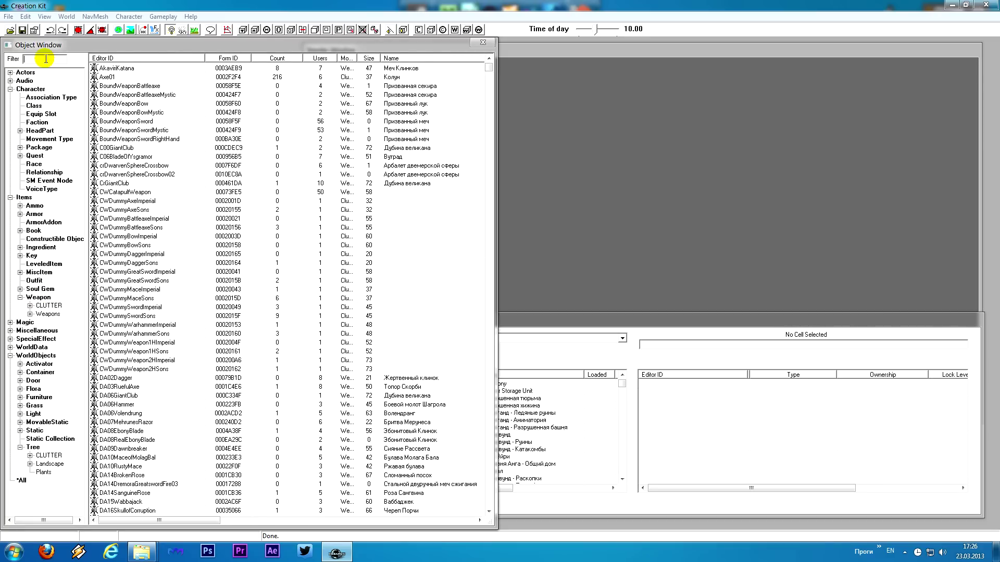
type("glassbat")
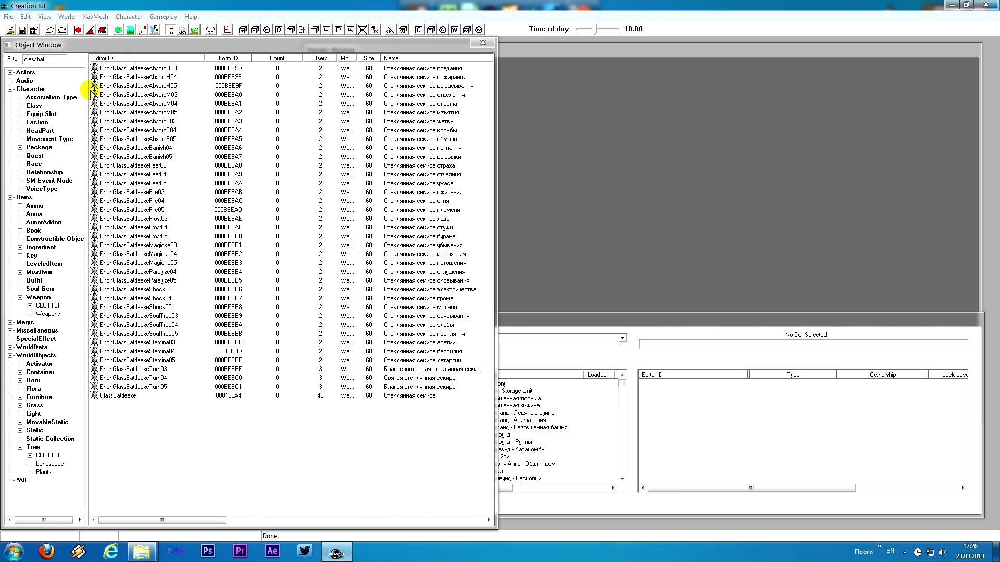
left_click(123, 397)
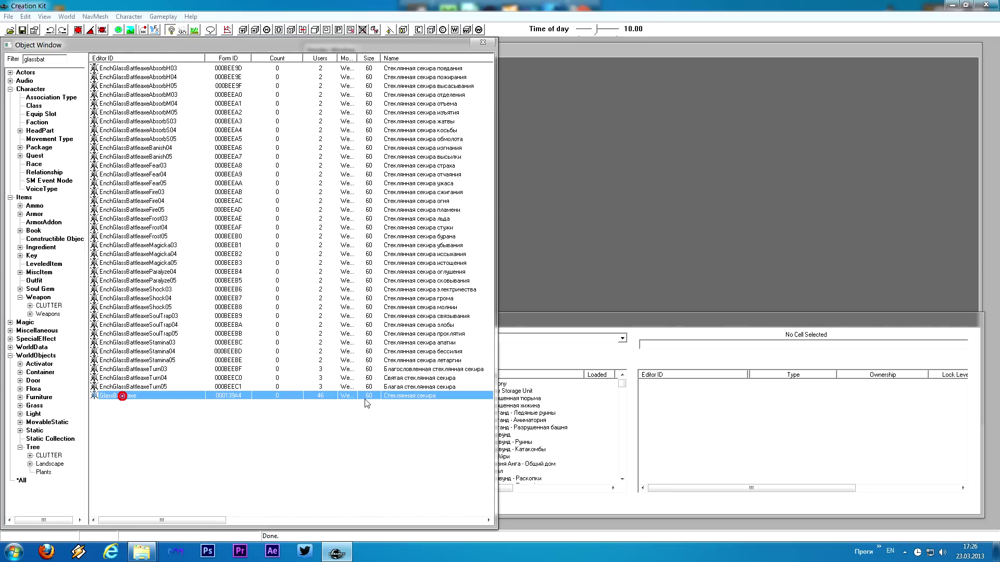
double_click(132, 397)
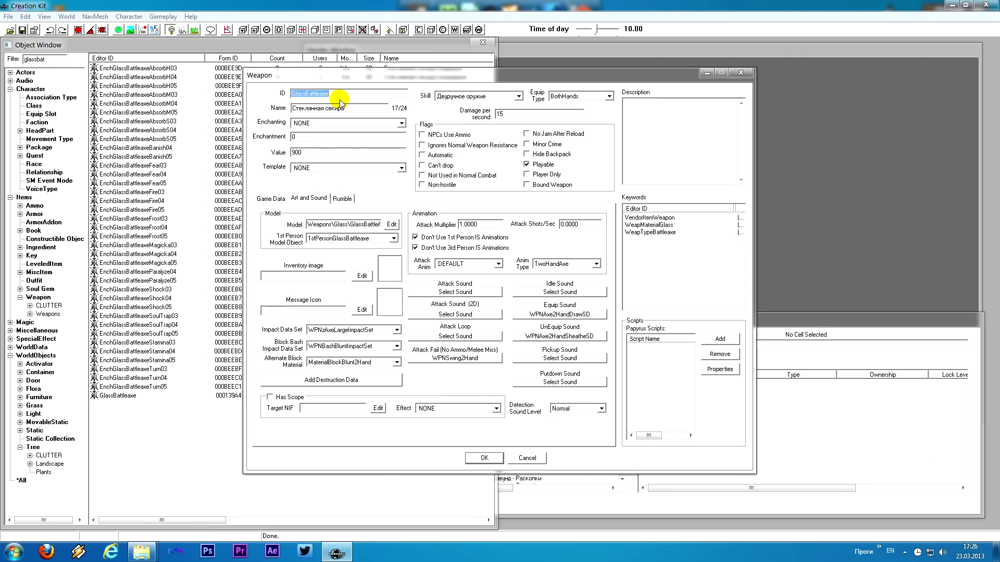
Set the weapon's ID to PurpleGlassBattleaxe and its name to "Пурпурная секира".
key("Home")
type("P")
key("alt+shift")
type("пурпу")
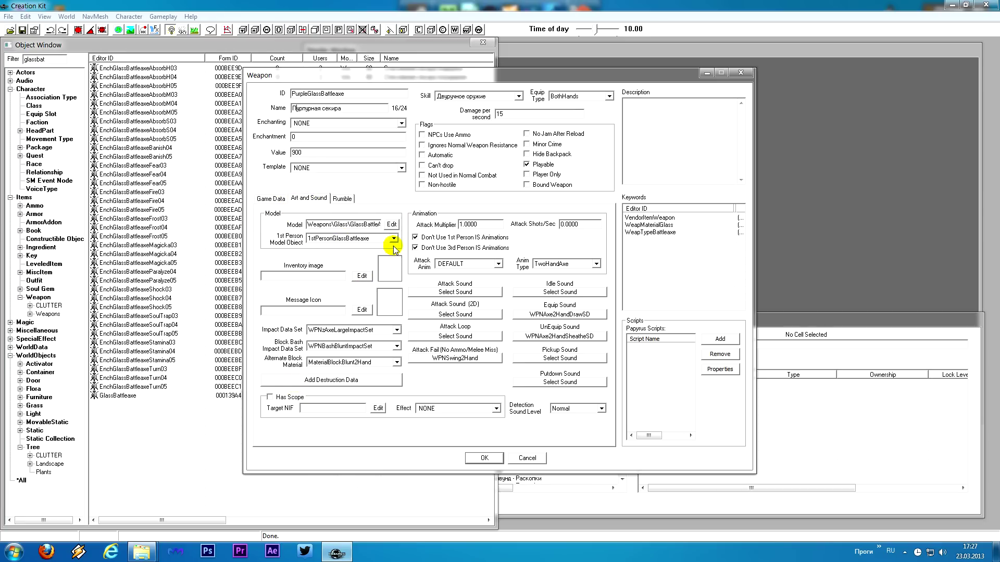
Set the weapon's model to ColorGlass\battleaxe.nif and save the record as a new form.
double_click(318, 224)
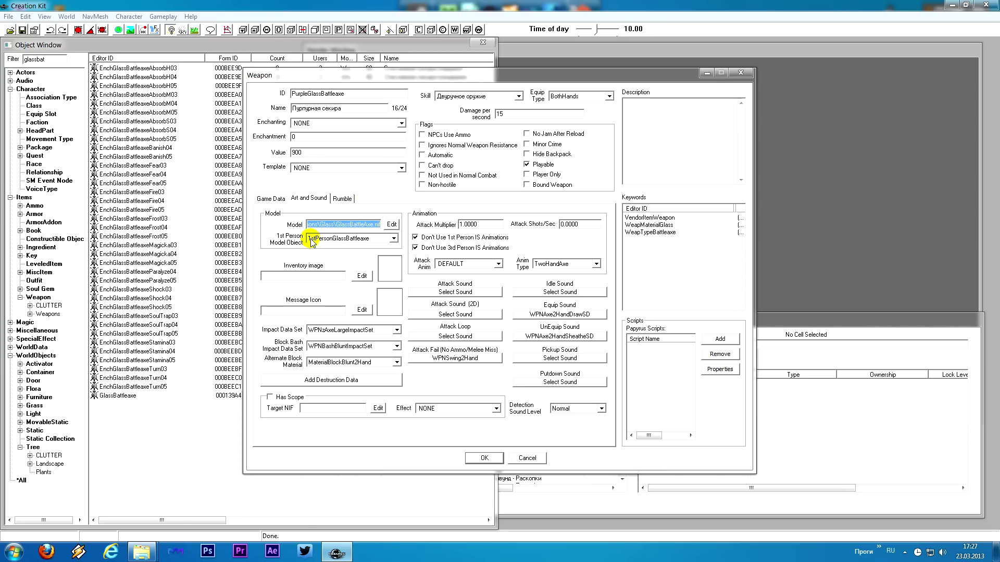
left_click(352, 224)
left_click(392, 225)
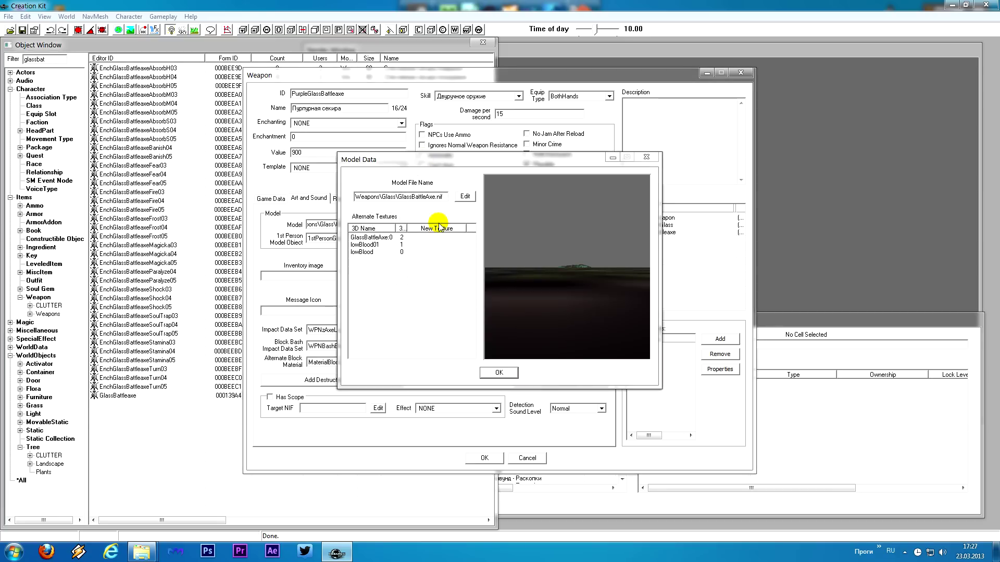
double_click(440, 196)
left_click(466, 196)
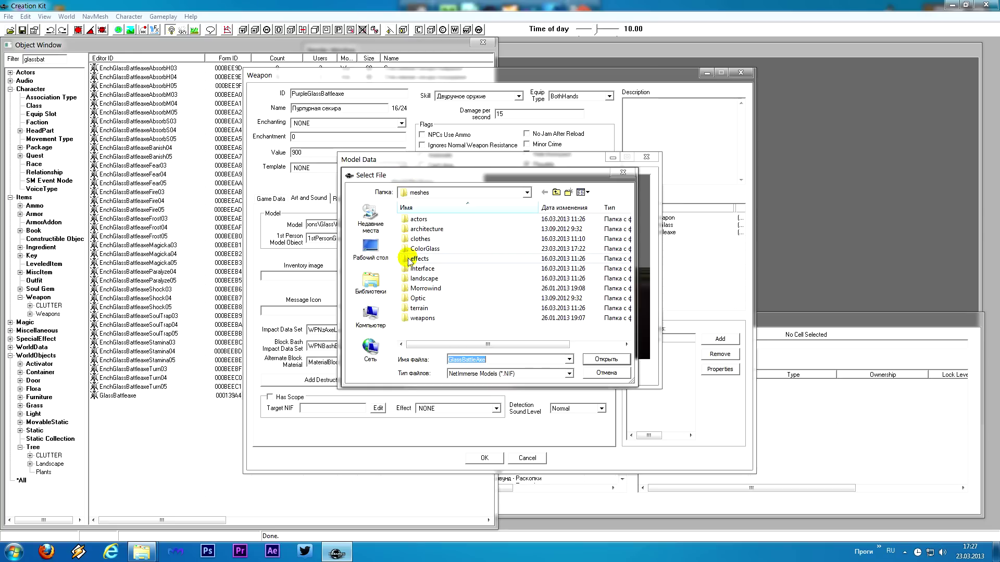
double_click(436, 250)
left_click(412, 229)
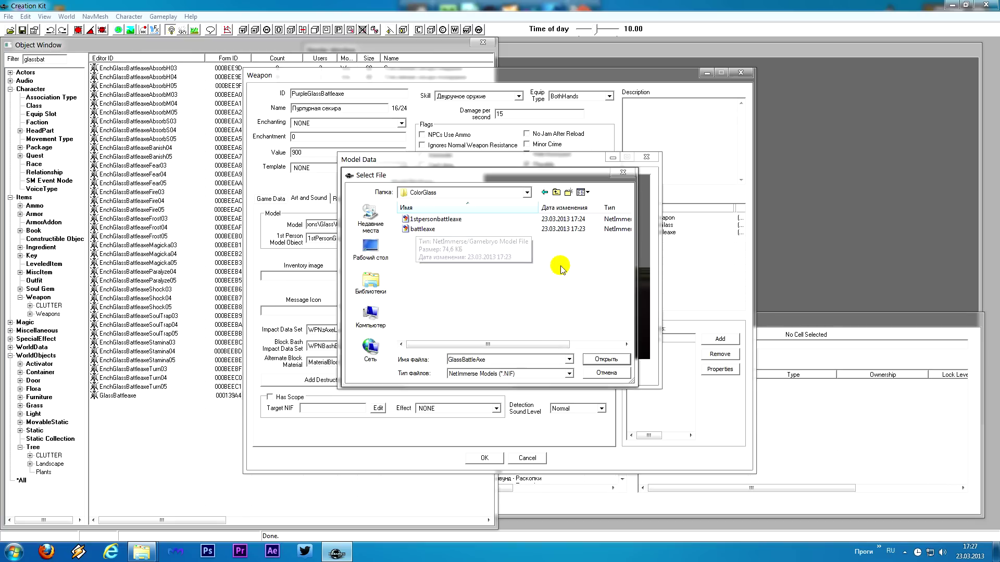
left_click(423, 230)
left_click(606, 359)
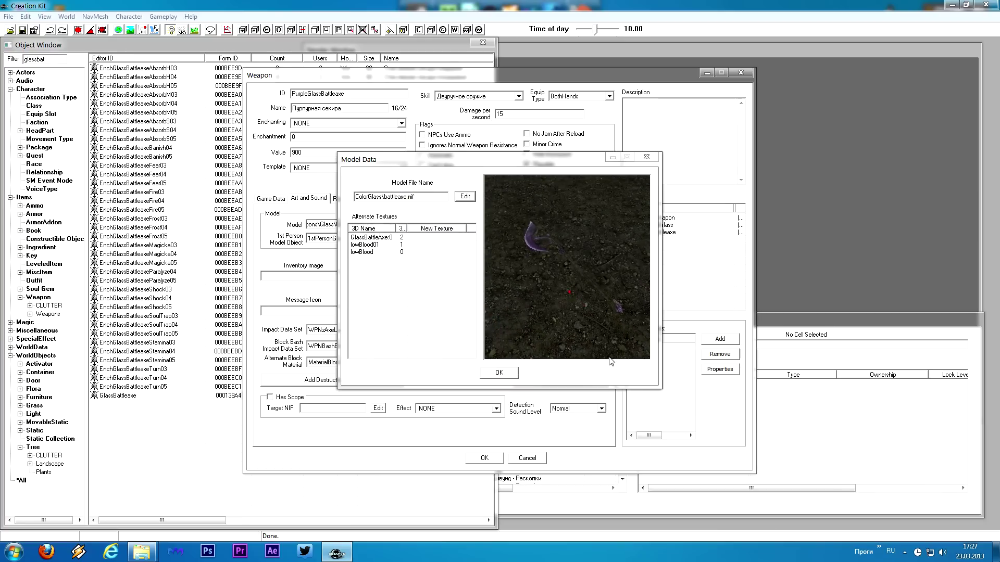
left_click(500, 373)
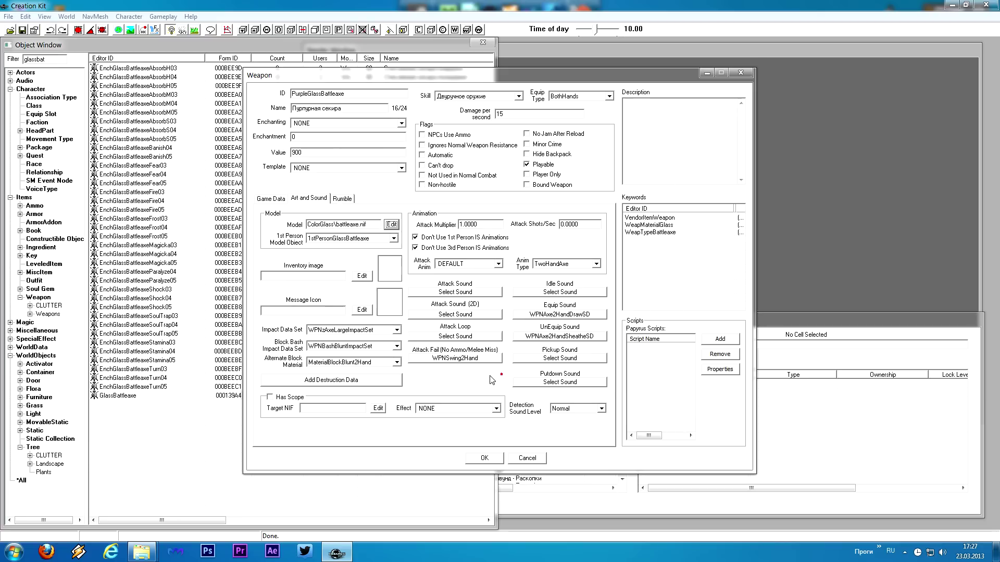
left_click(498, 458)
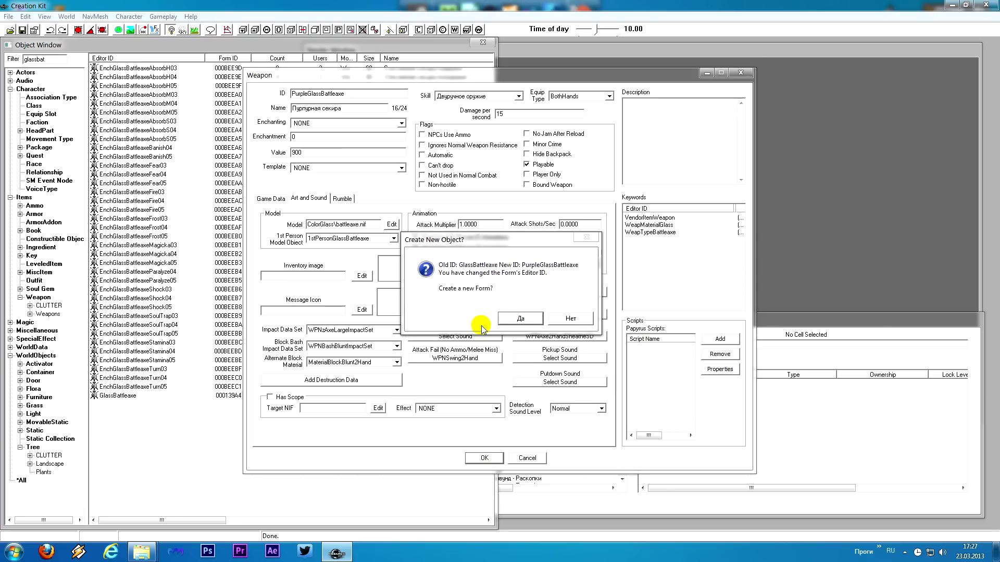
left_click(536, 321)
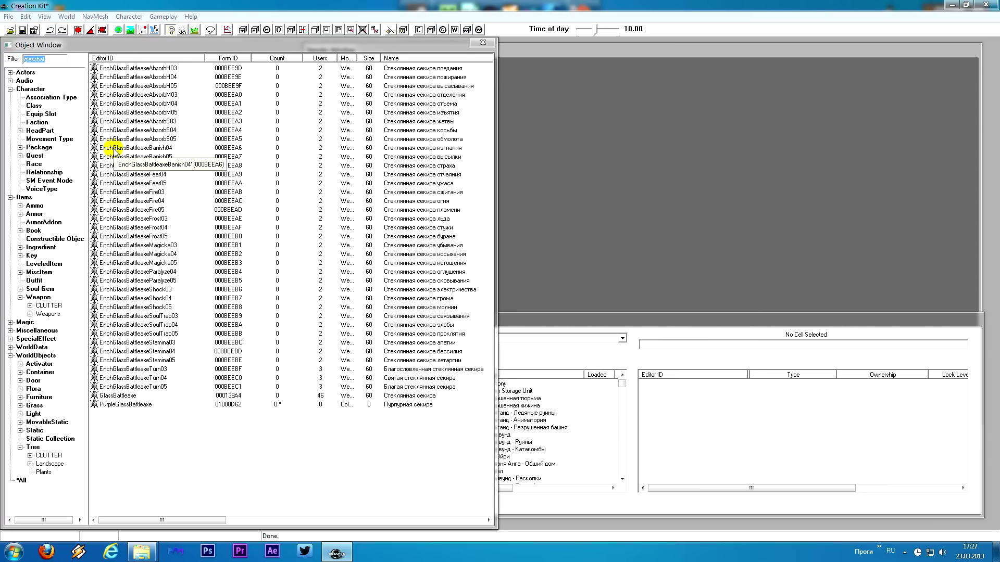
Clear the object filter and open the 1stPersonGlassBattleaxe record among the Static objects for editing.
key("BackSpace")
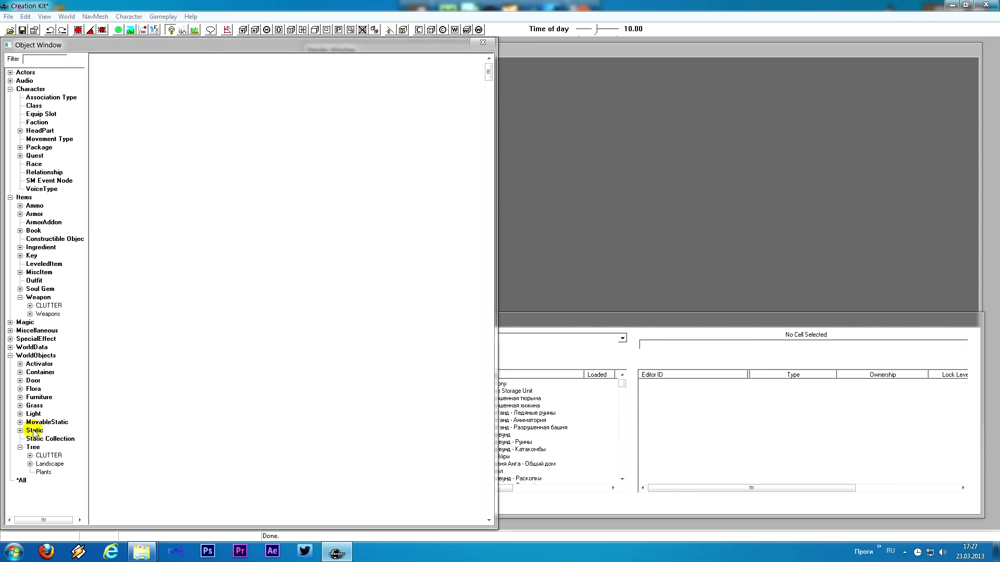
left_click(36, 431)
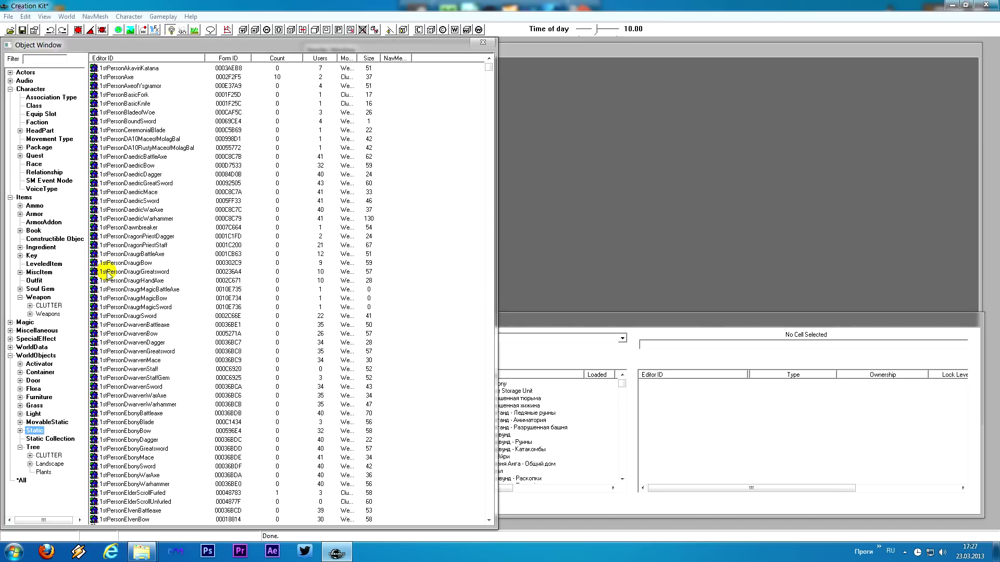
scroll(163, 189, "down", 3)
left_click(178, 260)
scroll(182, 268, "down", 10)
scroll(183, 273, "up", 5)
left_click(161, 264)
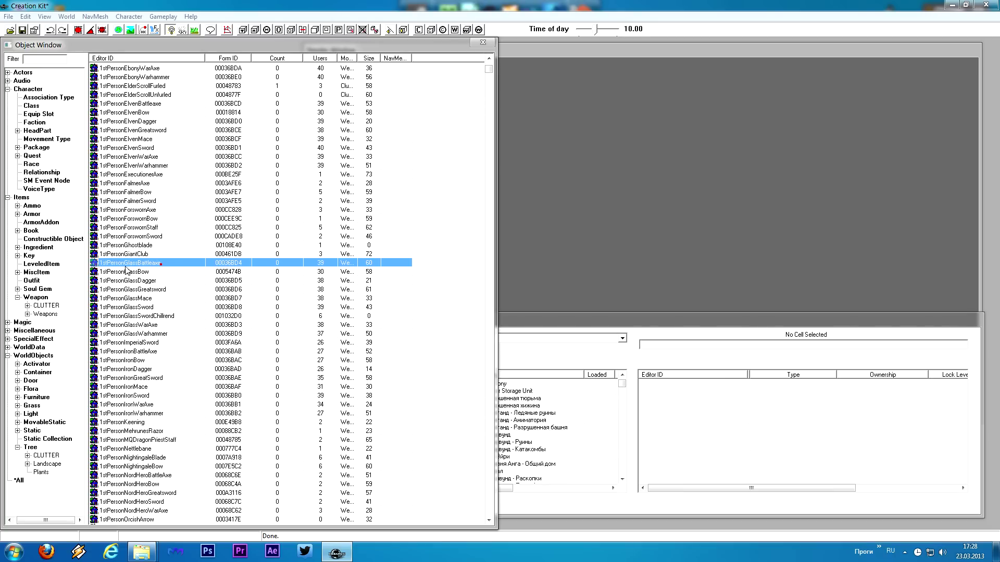
double_click(152, 263)
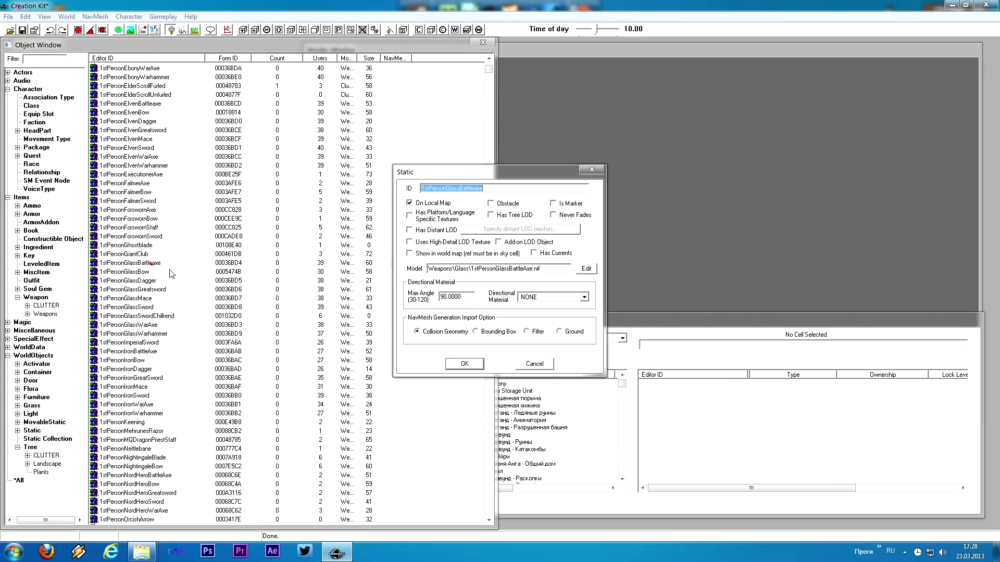
Set the static's model to 1stpersonbattleaxe.nif from the ColorGlass meshes folder.
left_click_drag(555, 268, 342, 266)
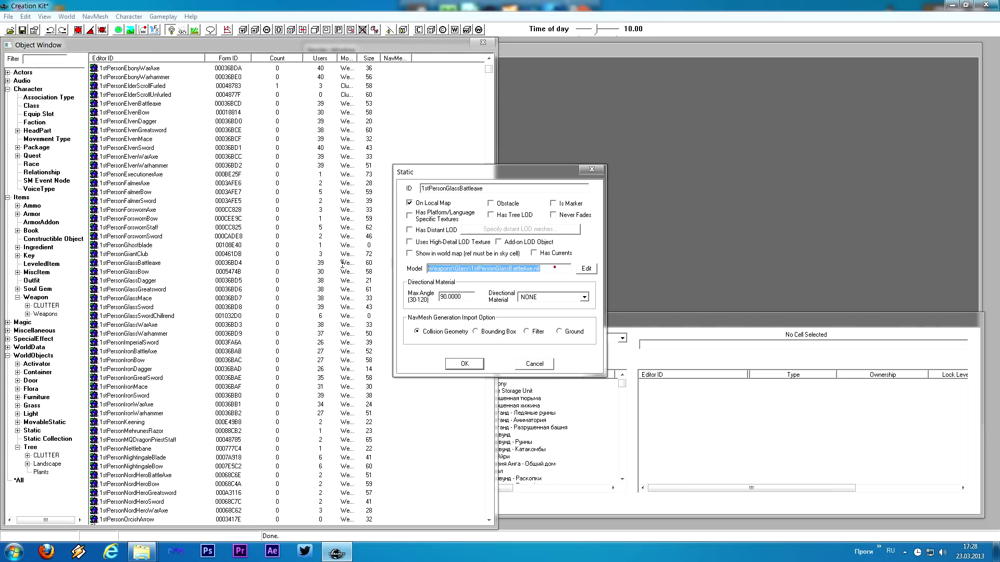
left_click(585, 269)
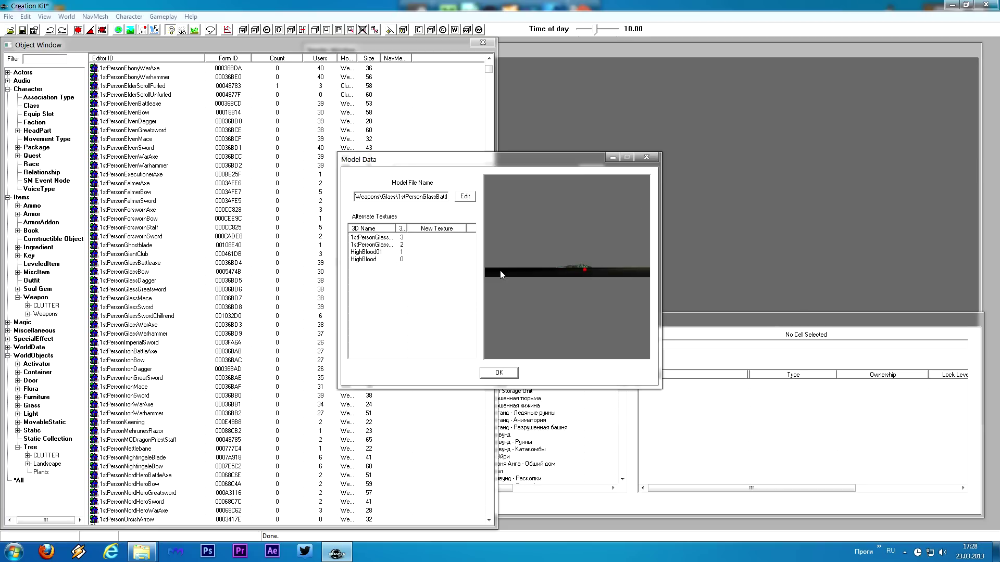
left_click(464, 198)
double_click(440, 249)
left_click(438, 223)
double_click(438, 225)
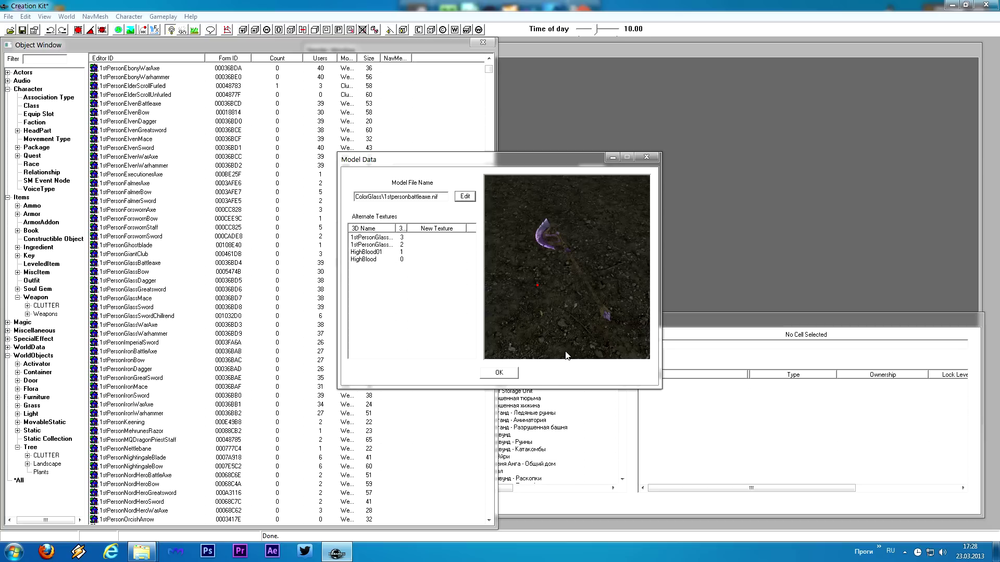
left_click(500, 374)
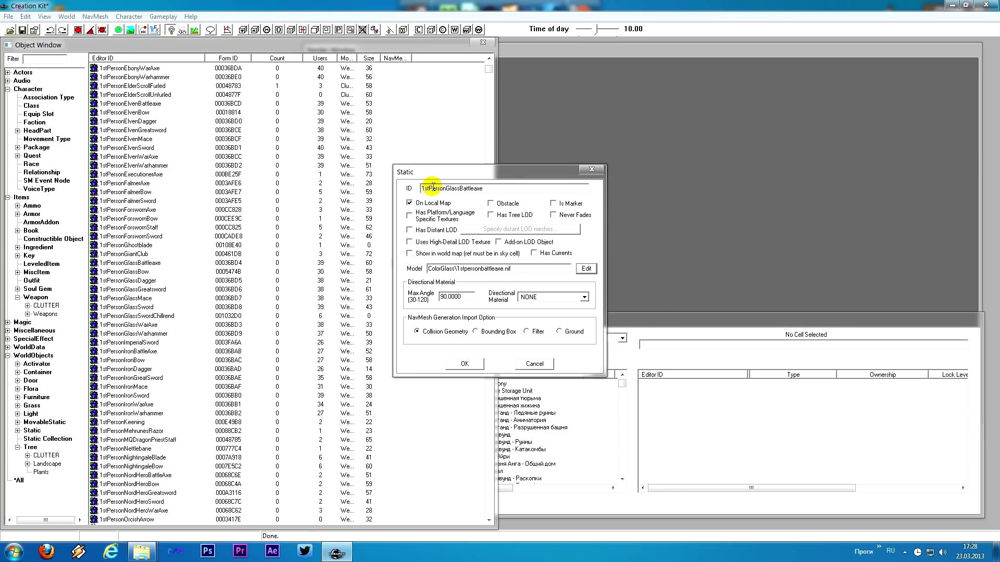
Change the static's ID to 1stPersonPurpleGlassBattleaxe and save it as a new form.
left_click(448, 189)
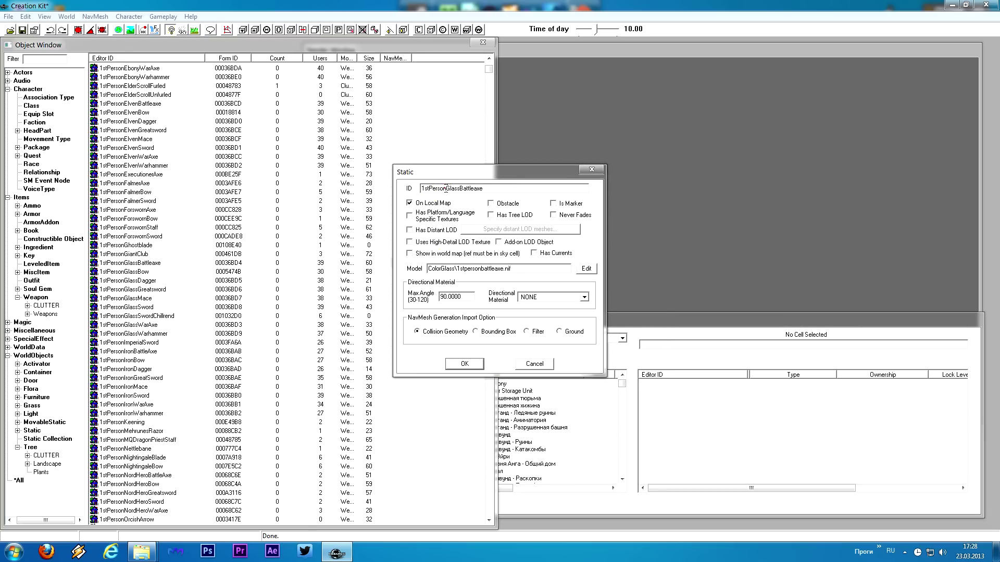
type("3гкзду")
key("BackSpace")
key("BackSpace")
key("BackSpace")
key("BackSpace")
key("BackSpace")
key("alt+shift")
type("Purple")
left_click(451, 189)
key("BackSpace")
left_click(468, 364)
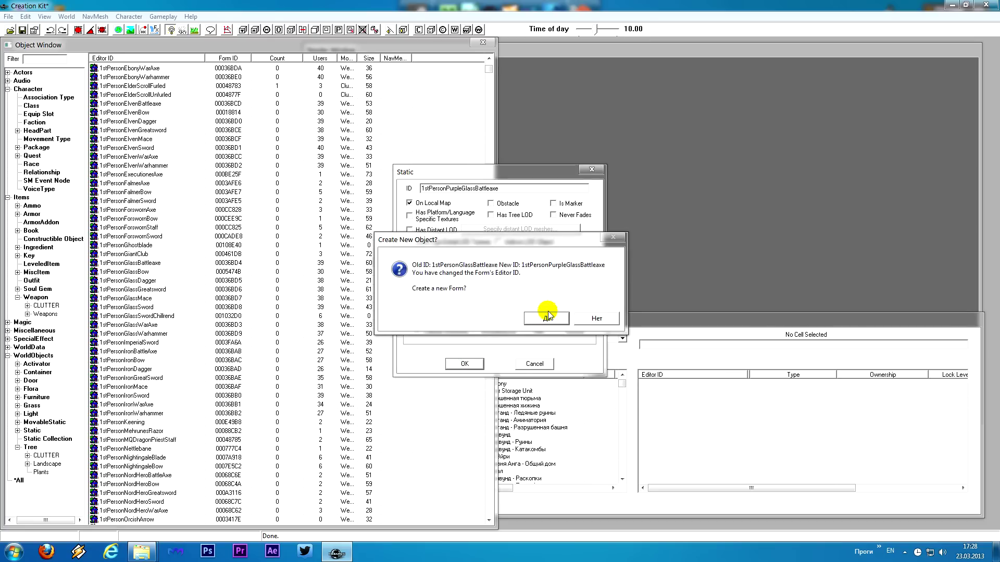
left_click(544, 317)
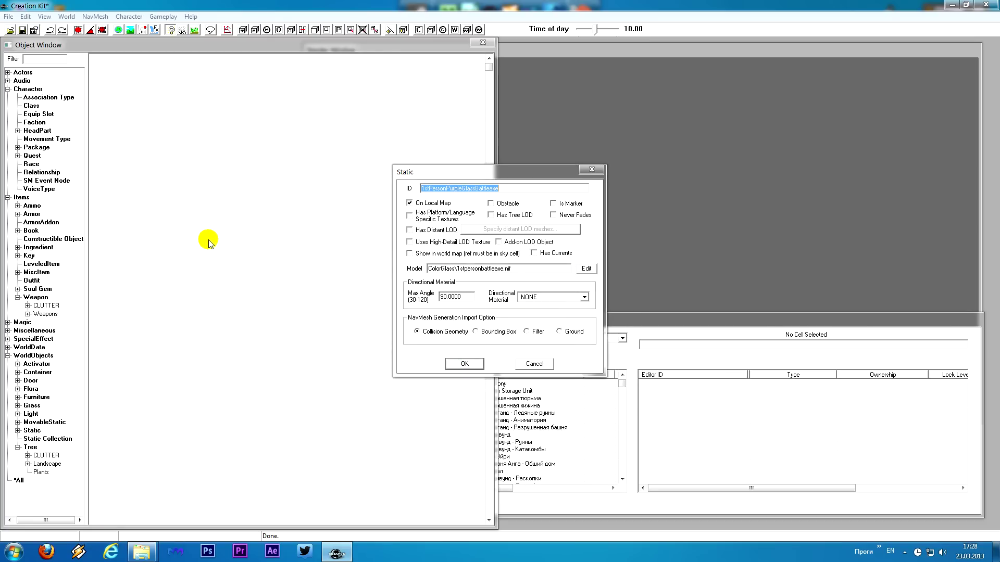
left_click(464, 364)
Filter the Weapon objects by "pu" and open the PurpleGlassBattleaxe record for editing.
left_click(35, 297)
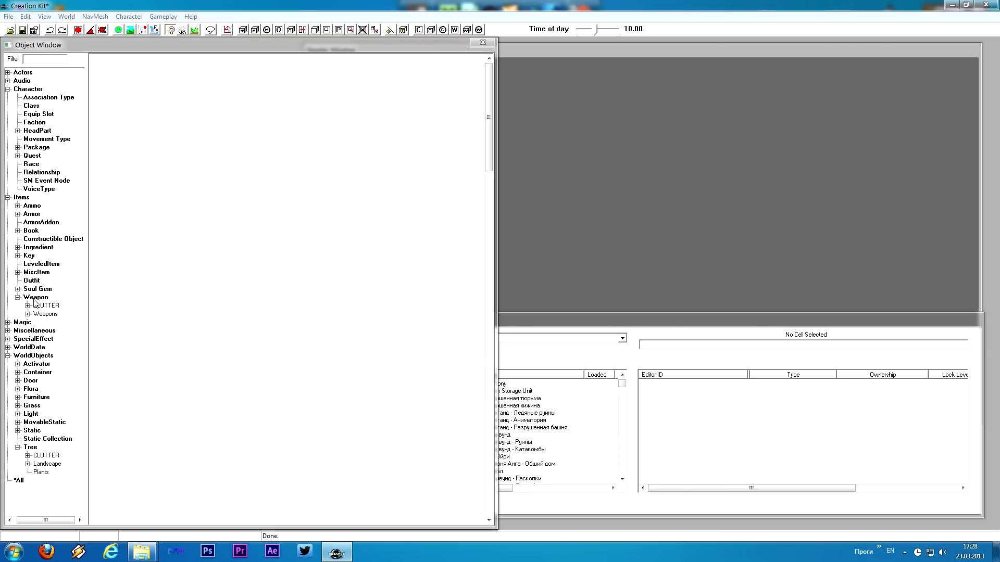
left_click(52, 58)
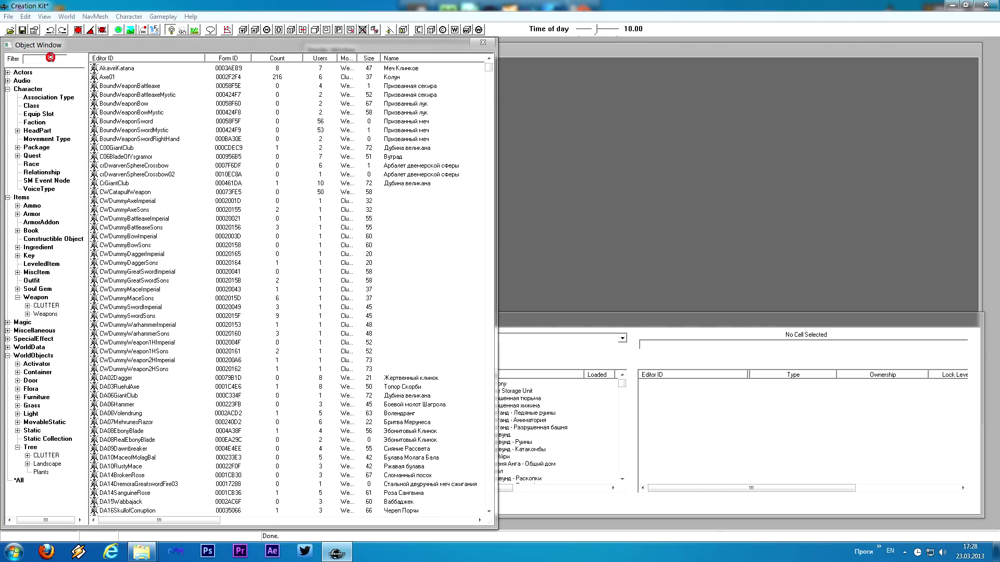
type("pupr")
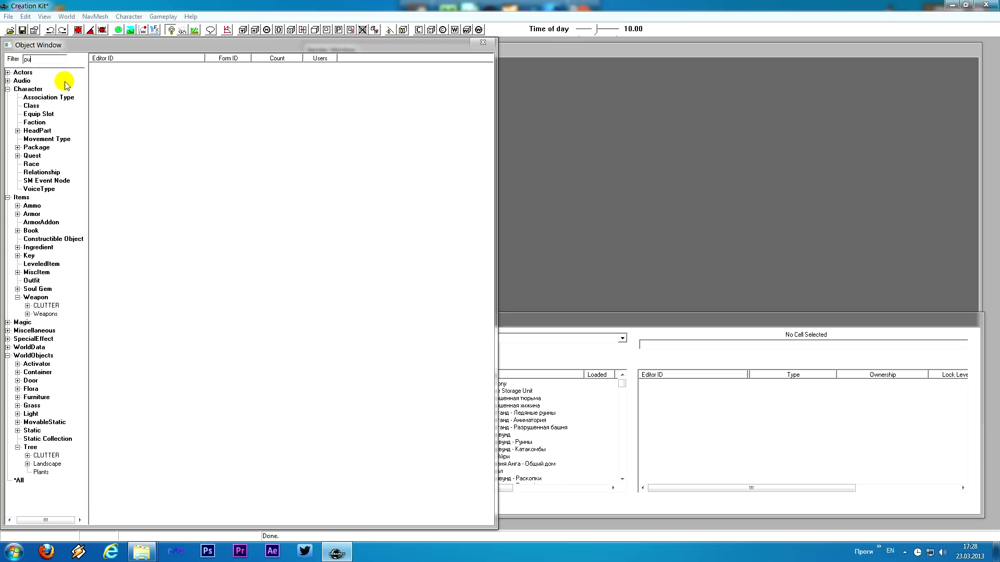
left_click(116, 78)
double_click(123, 79)
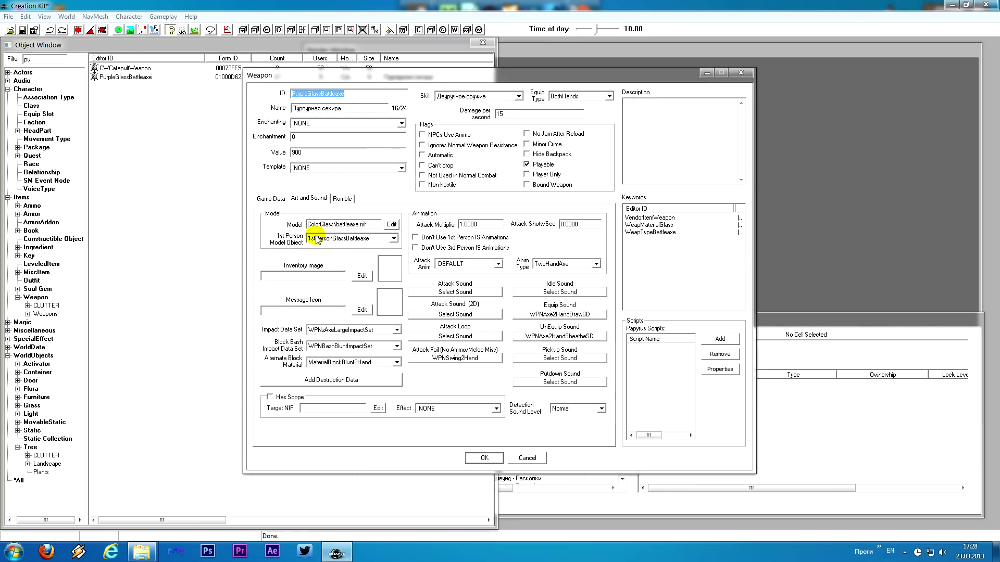
Set the weapon's 1st Person Model Object to 1stPersonPurpleGlassBattleaxe and accept the record.
left_click(393, 240)
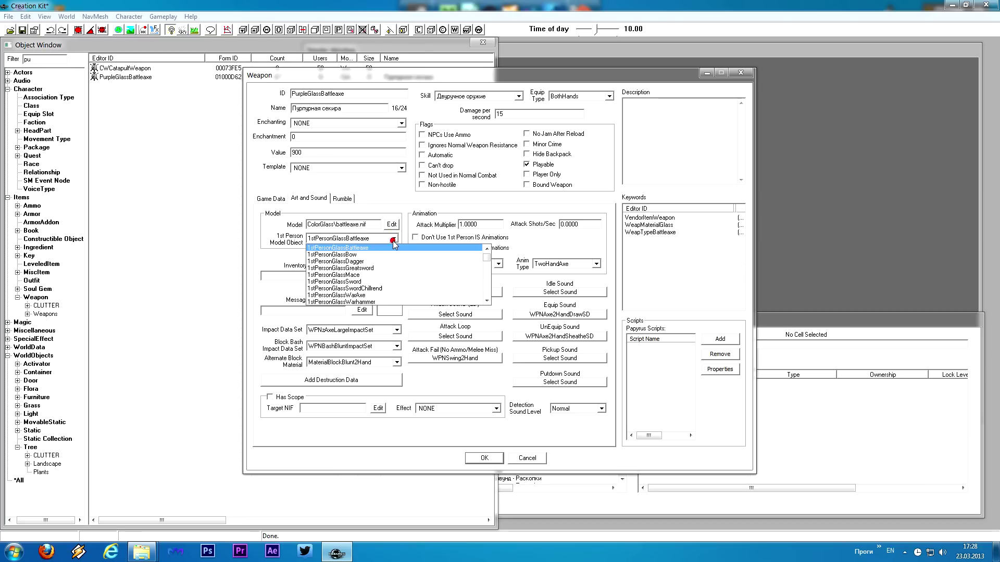
scroll(386, 274, "up", 1)
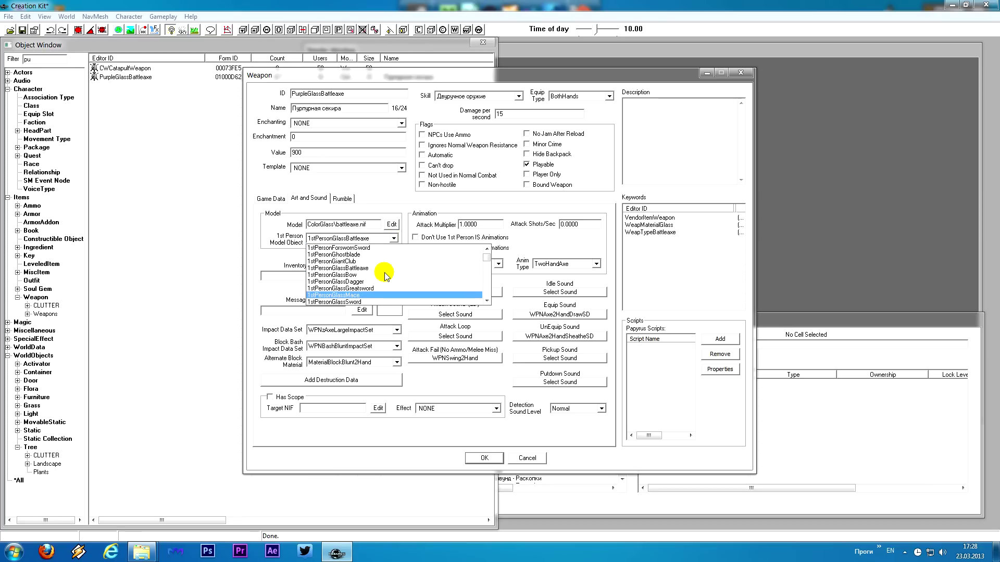
scroll(385, 273, "down", 10)
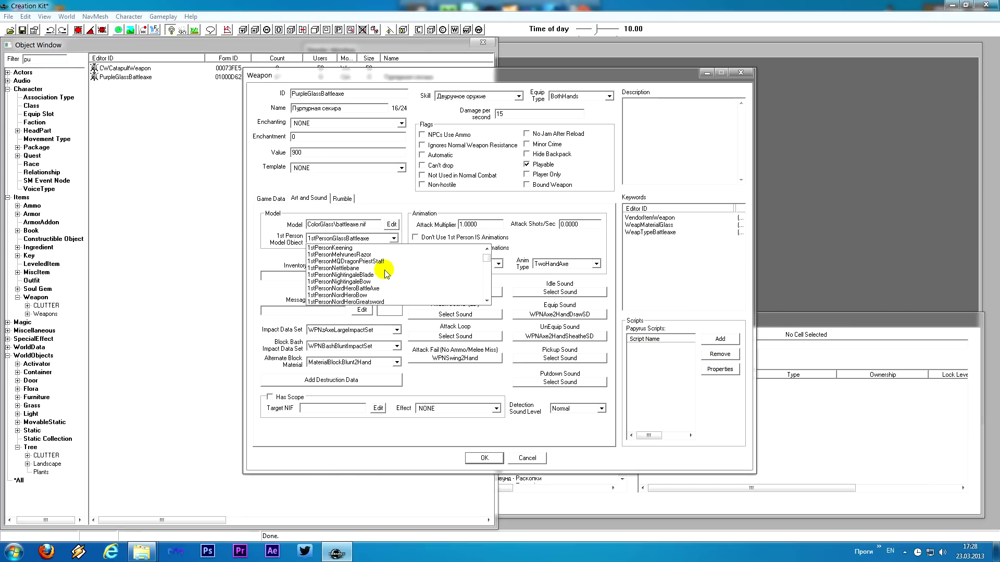
scroll(385, 272, "down", 6)
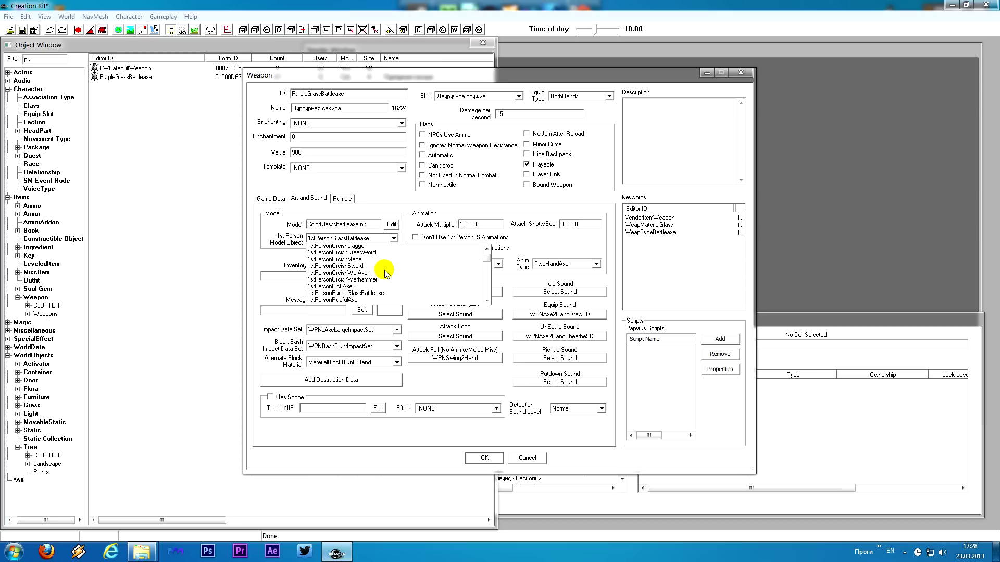
left_click(366, 267)
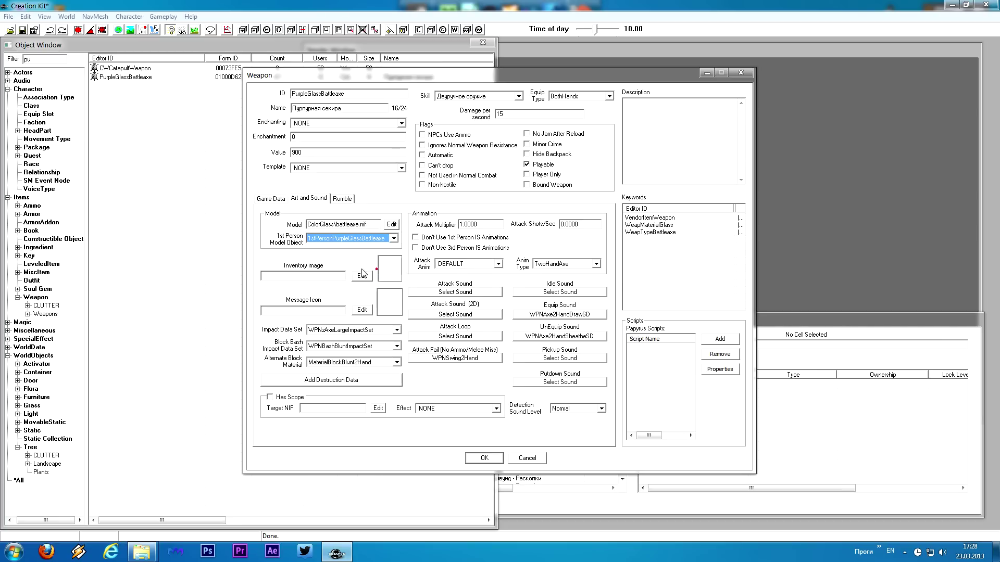
left_click(484, 457)
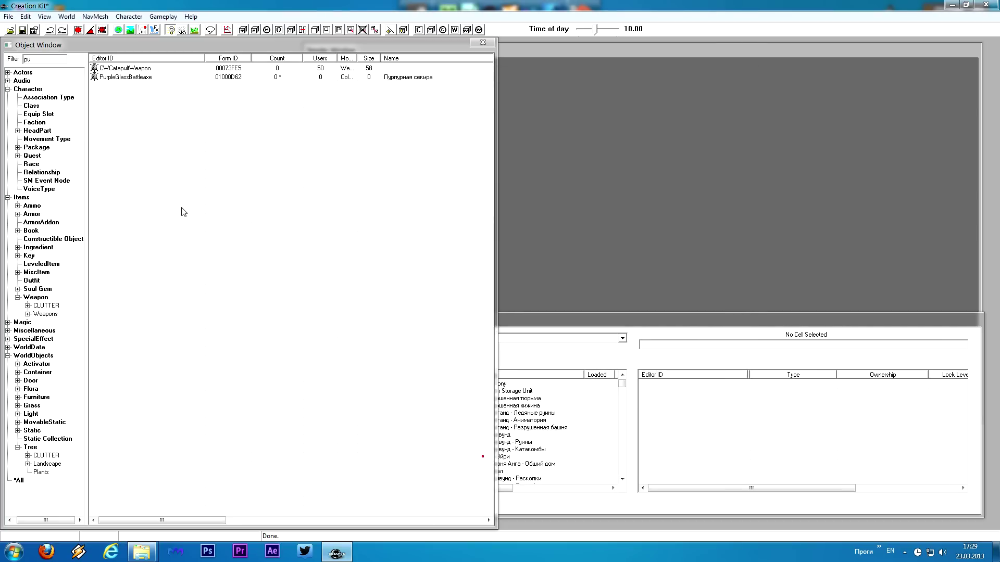
Save the plugin in the Skyrim Data folder under the name PurpleGlass.
left_click(23, 30)
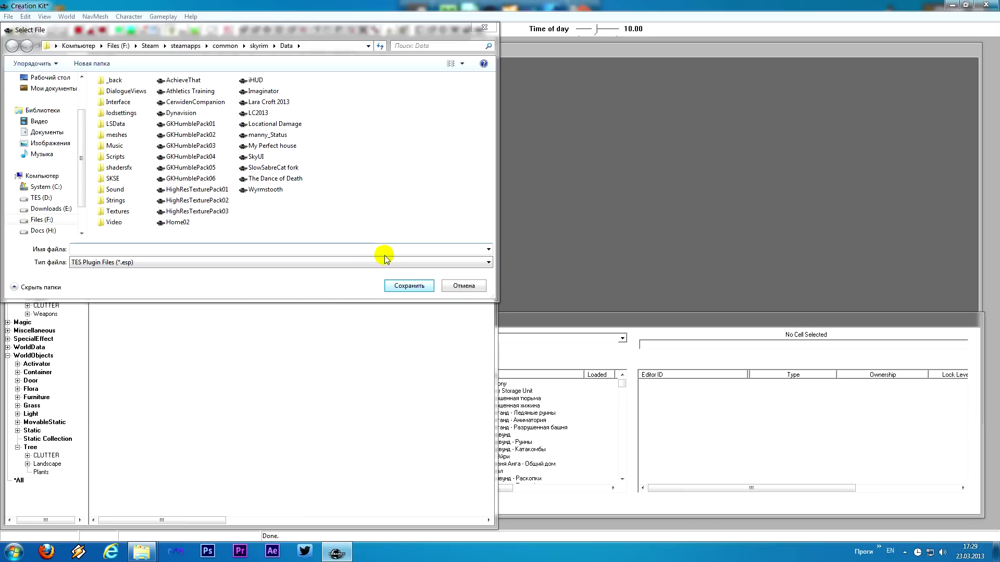
type("PurpleGlass")
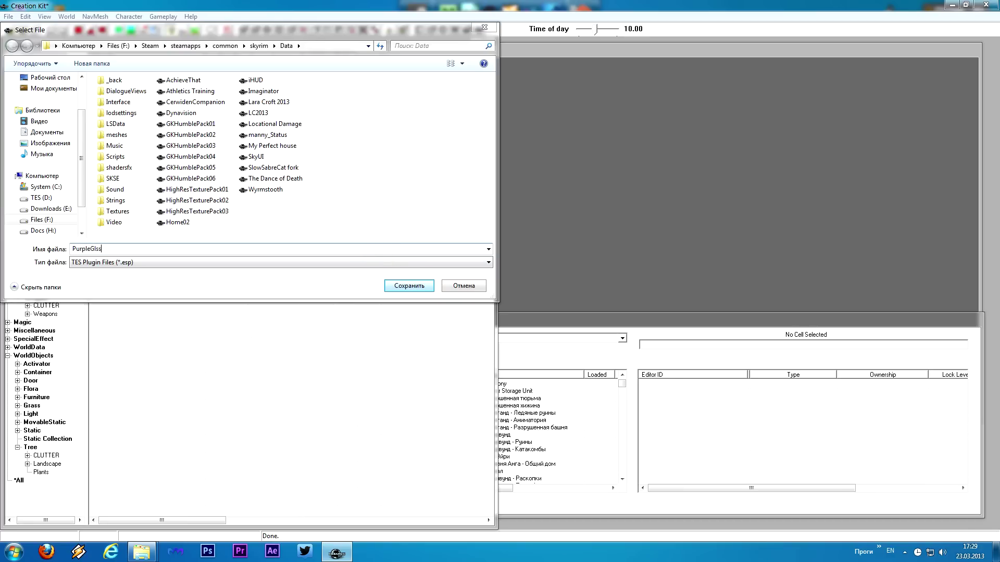
key("BackSpace")
key("BackSpace")
type("ass")
key("Return")
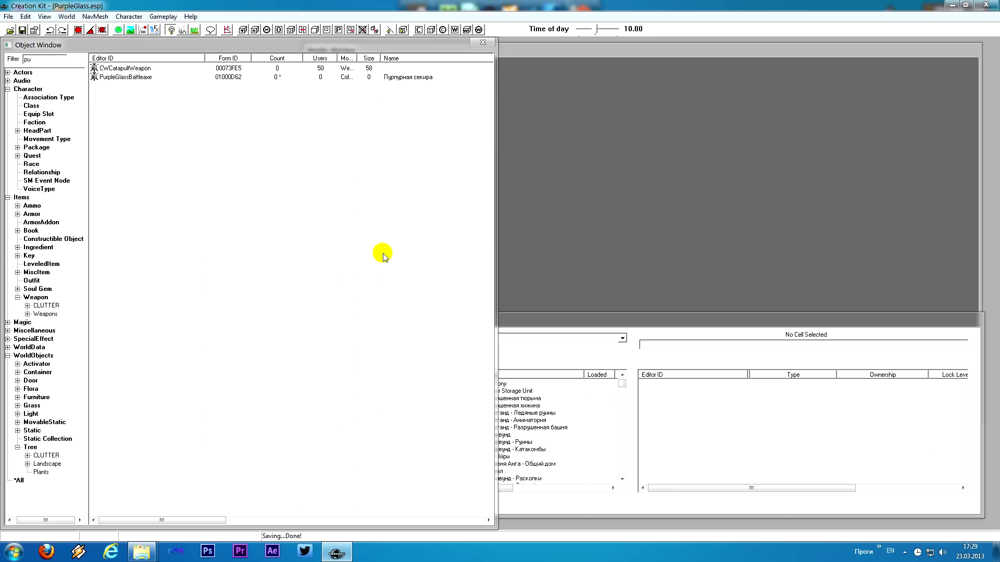
Switch the Cell View's world space from Interiors to Tamriel.
left_click(625, 358)
left_click(622, 339)
scroll(391, 371, "down", 10)
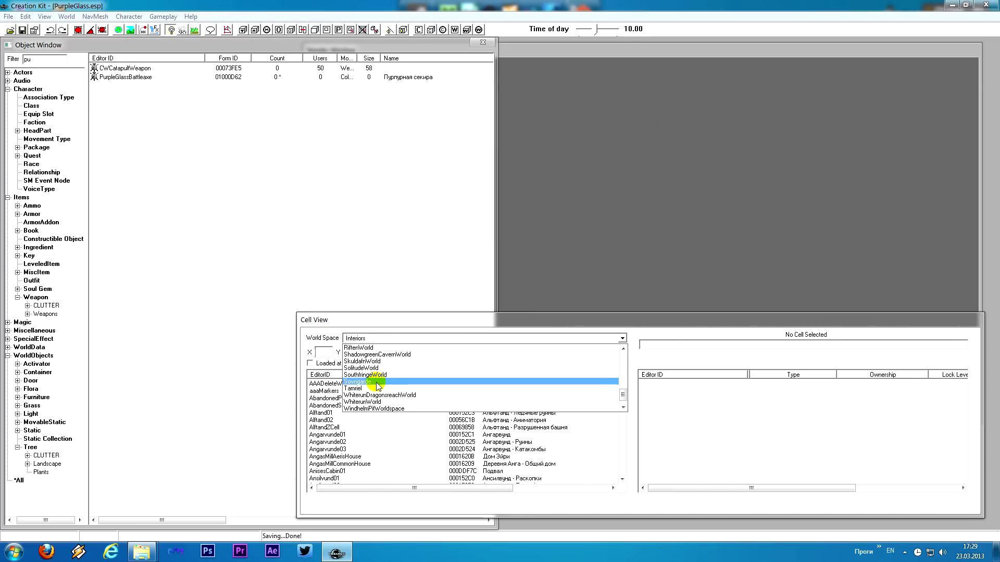
scroll(375, 385, "down", 1)
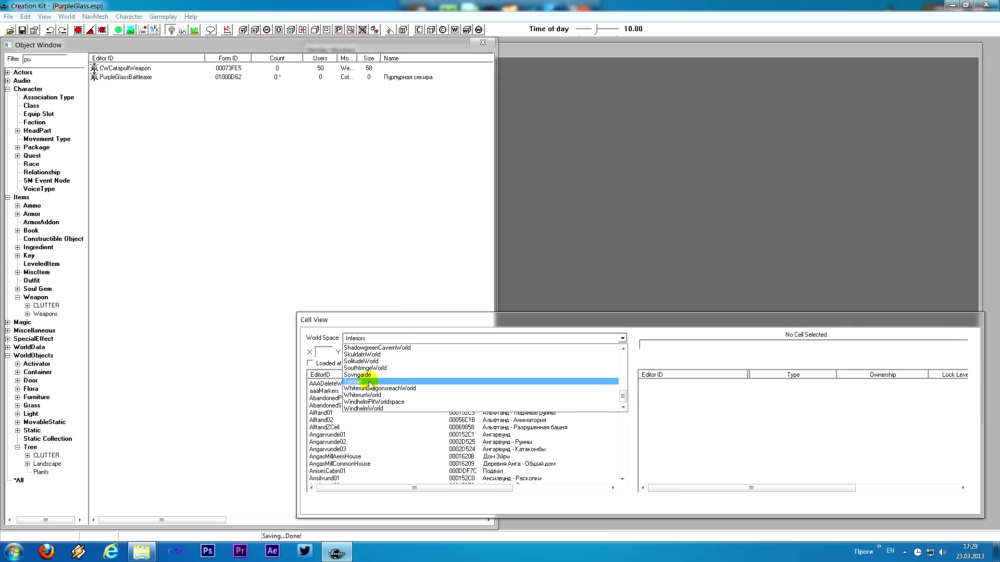
left_click(369, 383)
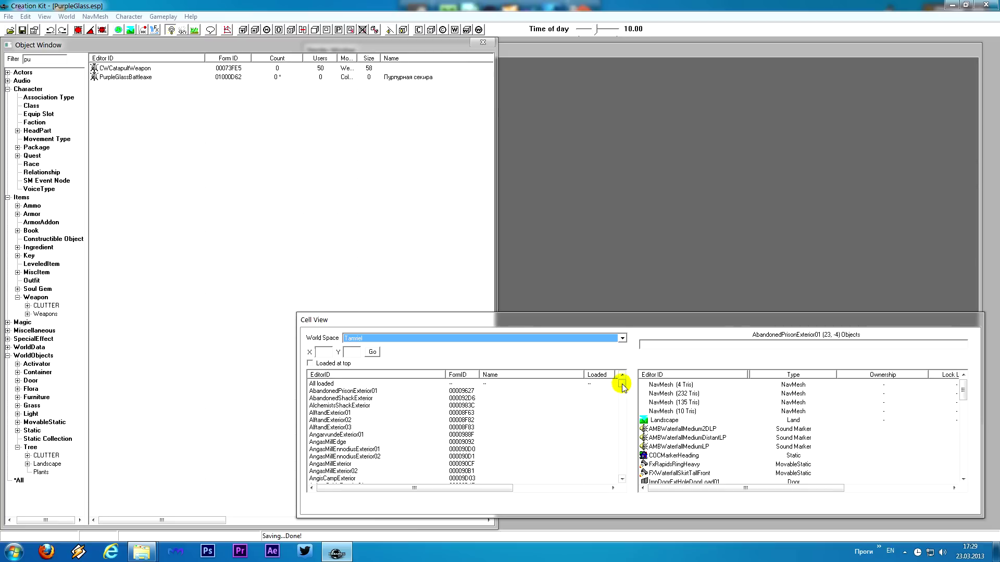
Find Riverwood01 in the Tamriel cell list, load it into the render view and dismiss the animation warnings.
left_click(487, 414)
type("riv")
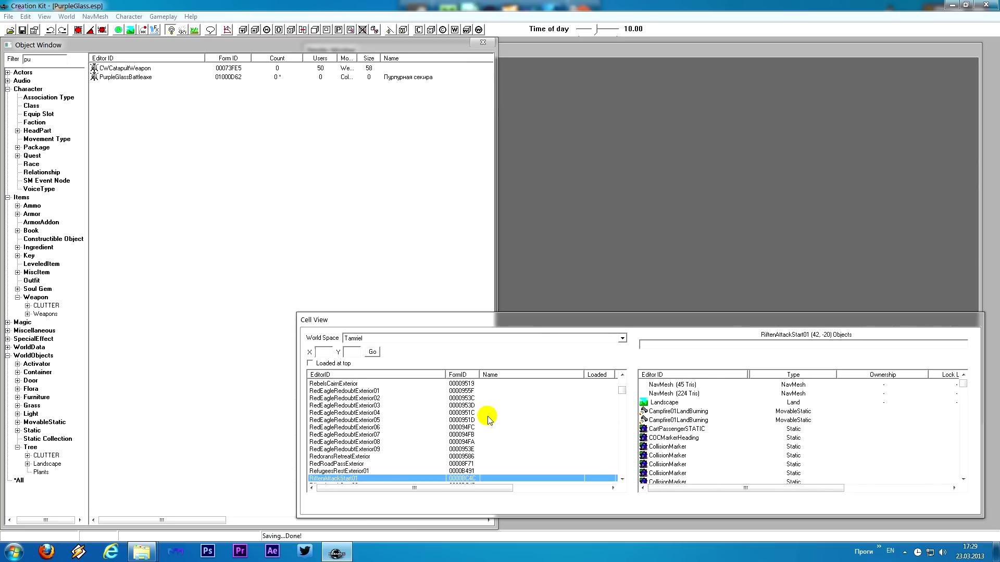
scroll(343, 432, "down", 6)
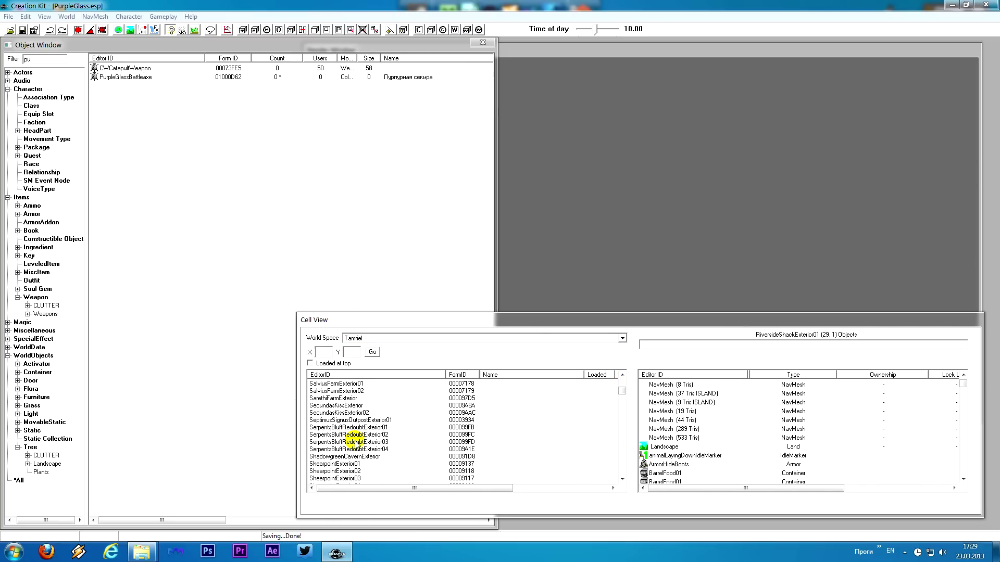
scroll(355, 441, "up", 1)
double_click(336, 406)
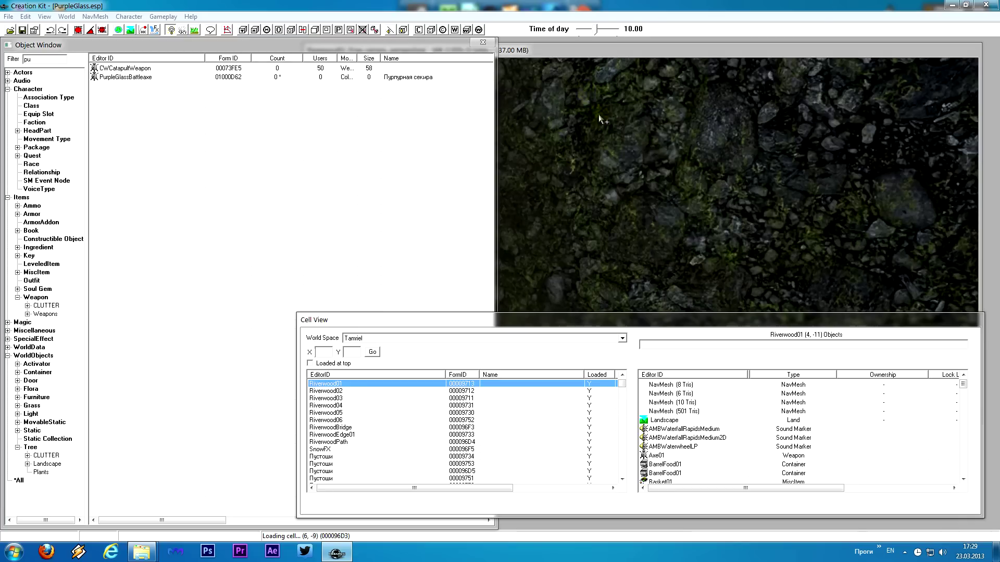
left_click(624, 156)
left_click(599, 324)
left_click(608, 324)
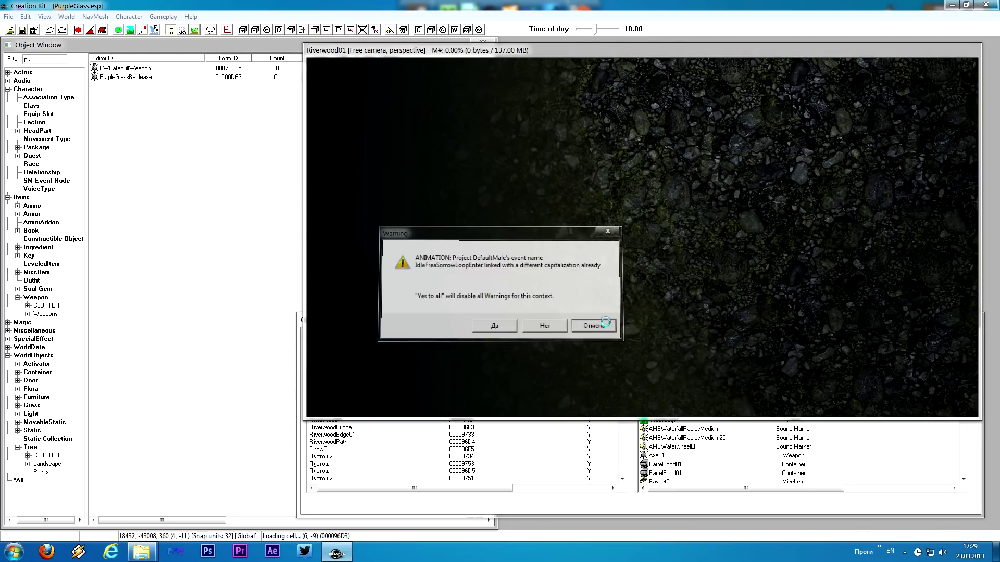
Place a PurpleGlassBattleaxe on the open ground between the rocks near the Riverwood bedroll and save the plugin.
scroll(699, 253, "down", 5)
scroll(927, 245, "down", 4)
left_click(831, 263)
key("shift")
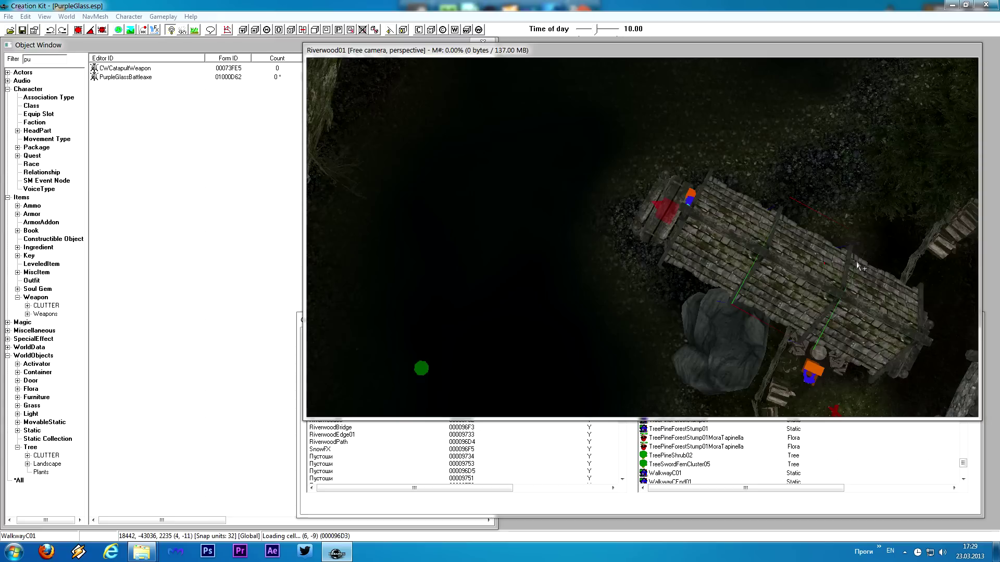
left_click_drag(935, 228, 708, 390)
scroll(570, 312, "up", 1)
scroll(552, 312, "up", 2)
left_click_drag(526, 315, 808, 275)
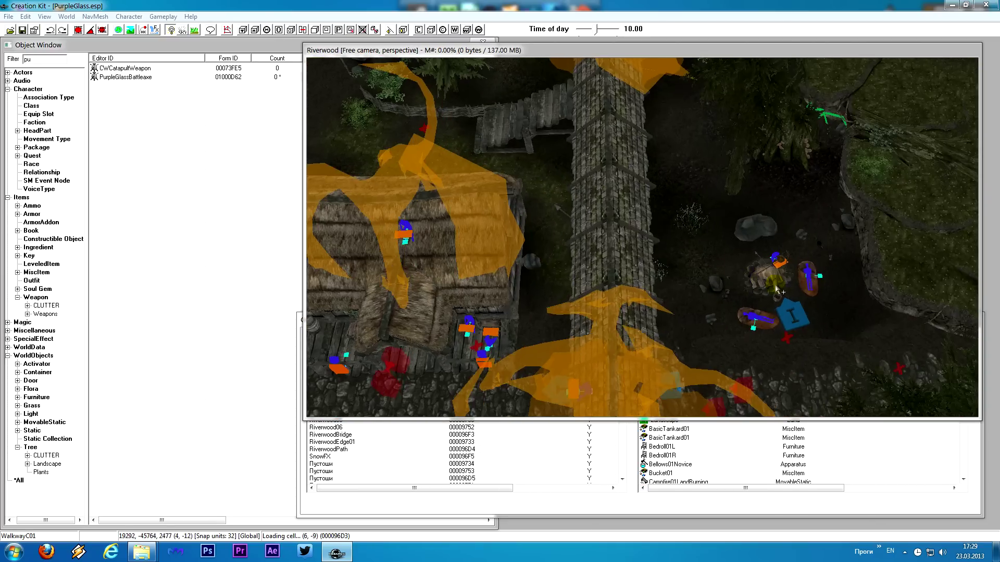
scroll(784, 302, "up", 8)
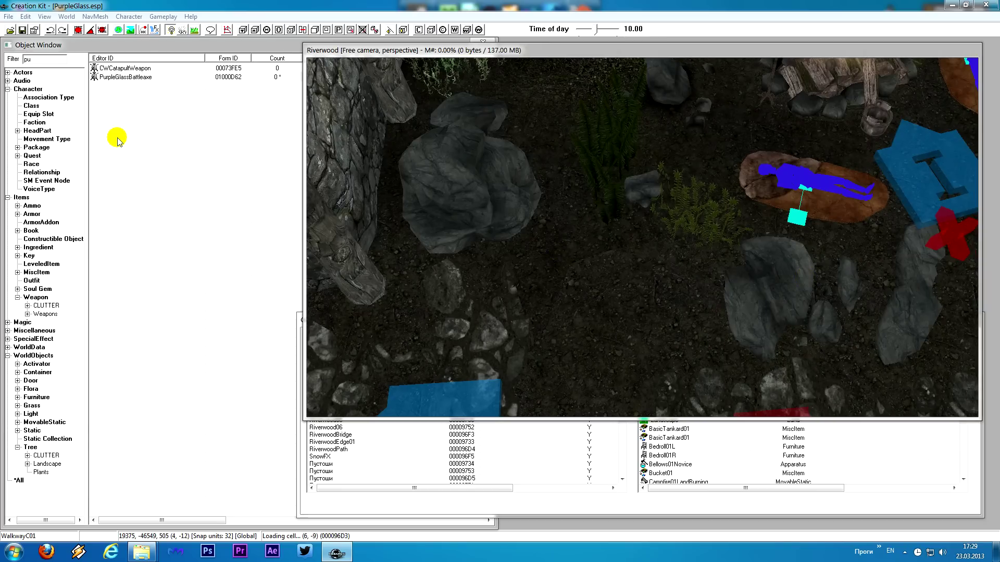
left_click(130, 78)
left_click_drag(130, 78, 591, 246)
left_click(23, 30)
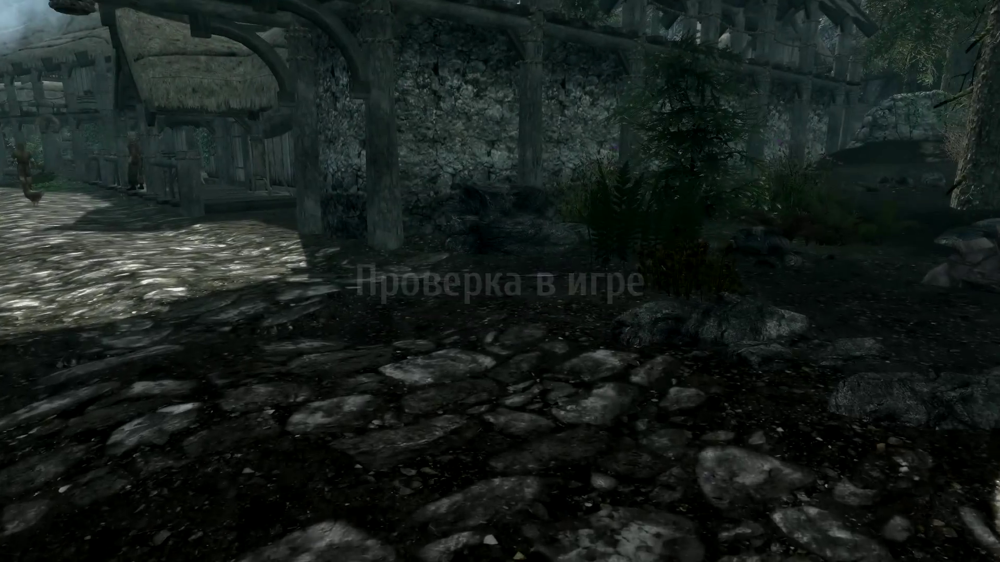
key("w")
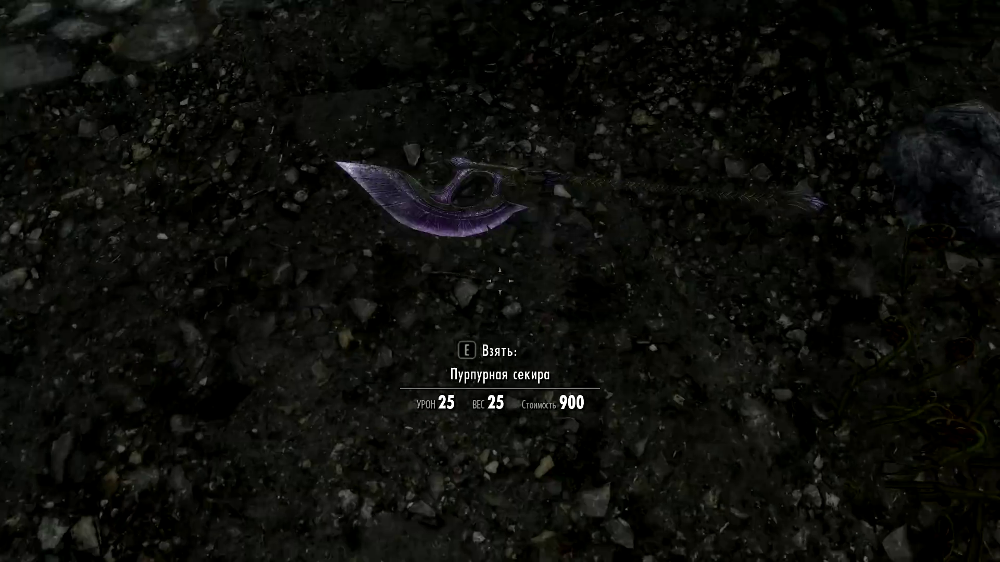